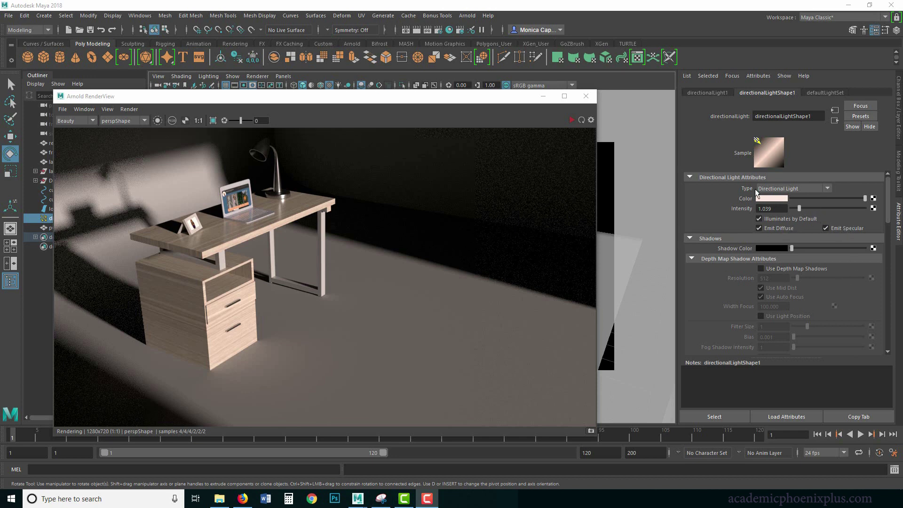
Minimise the Arnold render window and detach the list of light types as a floating palette beside the viewport.
{"action": "left_click", "coordinate": [543, 96]}
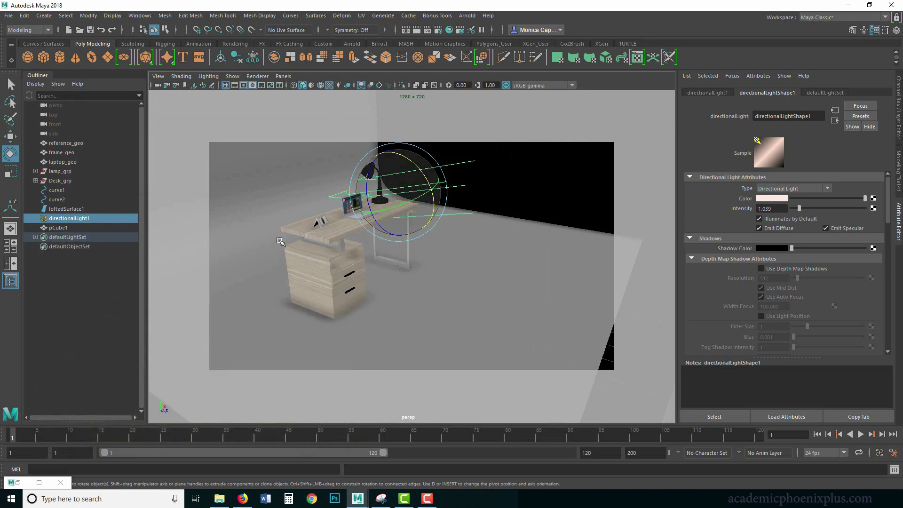
{"action": "left_click", "coordinate": [43, 16]}
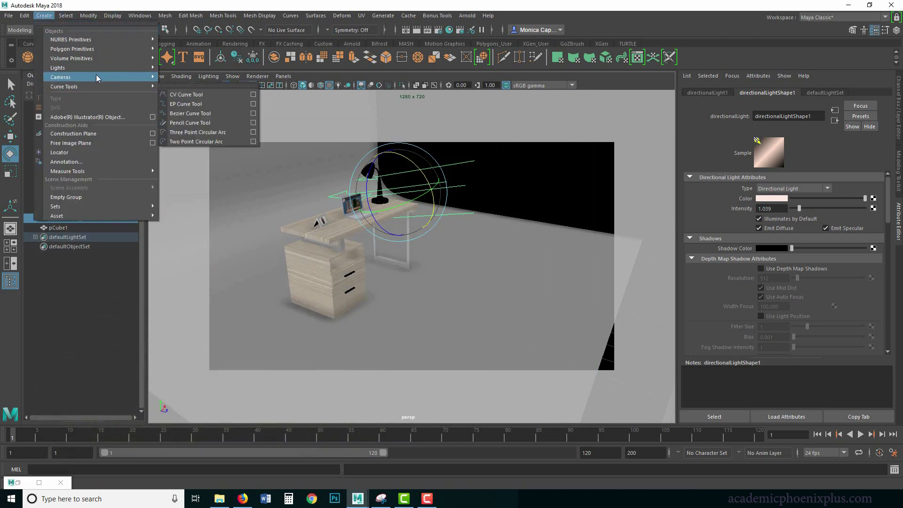
{"action": "mouse_move", "coordinate": [107, 67]}
{"action": "left_click", "coordinate": [174, 69]}
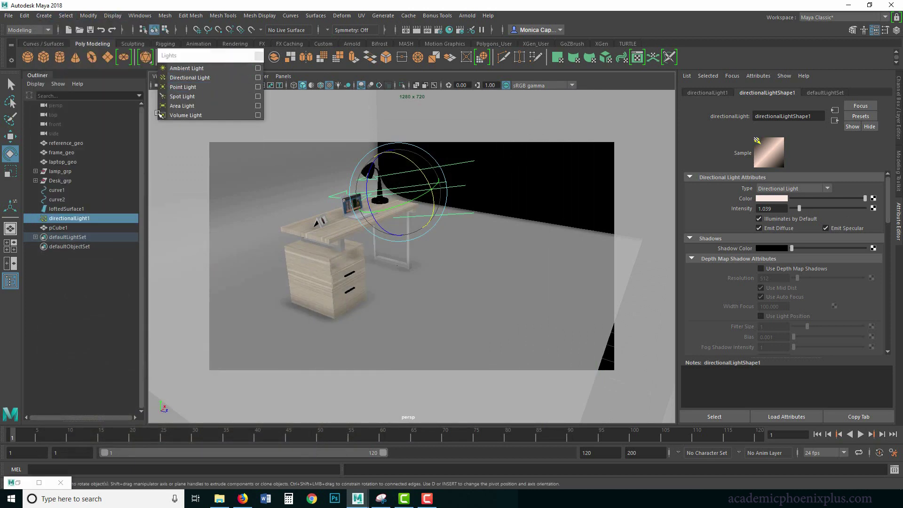
{"action": "left_click_drag", "start_coordinate": [203, 60], "coordinate": [133, 114]}
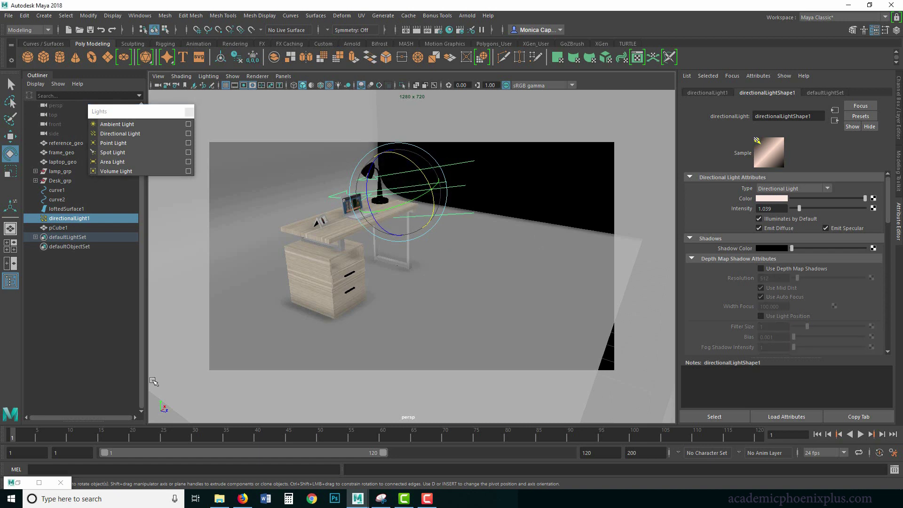
Restore the finished Arnold render, check its image saving options without changing them, and save the displayed image.
{"action": "left_click", "coordinate": [30, 480]}
{"action": "left_click", "coordinate": [24, 481]}
{"action": "left_click", "coordinate": [17, 482]}
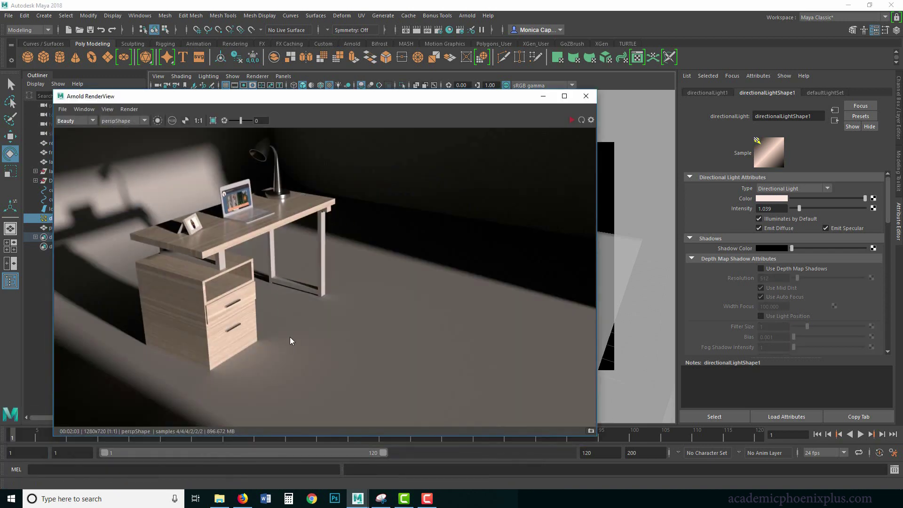
{"action": "left_click", "coordinate": [298, 231]}
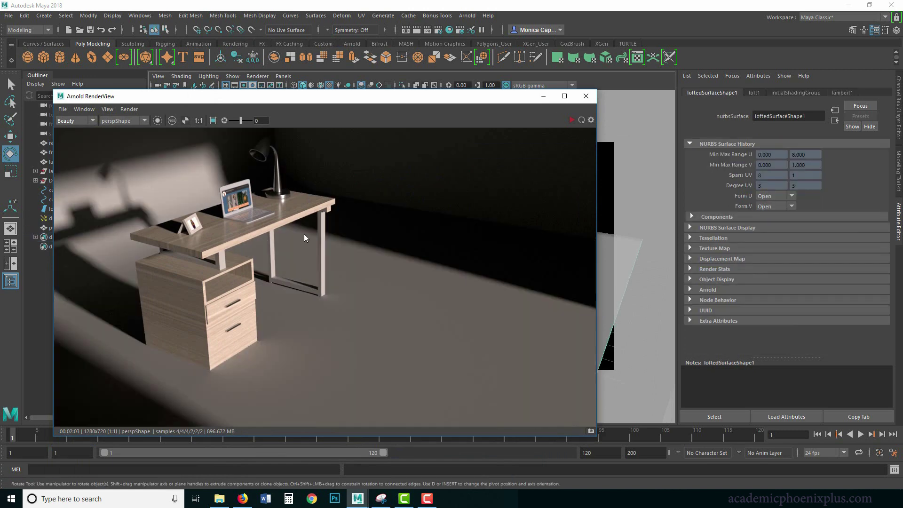
{"action": "left_click", "coordinate": [66, 110]}
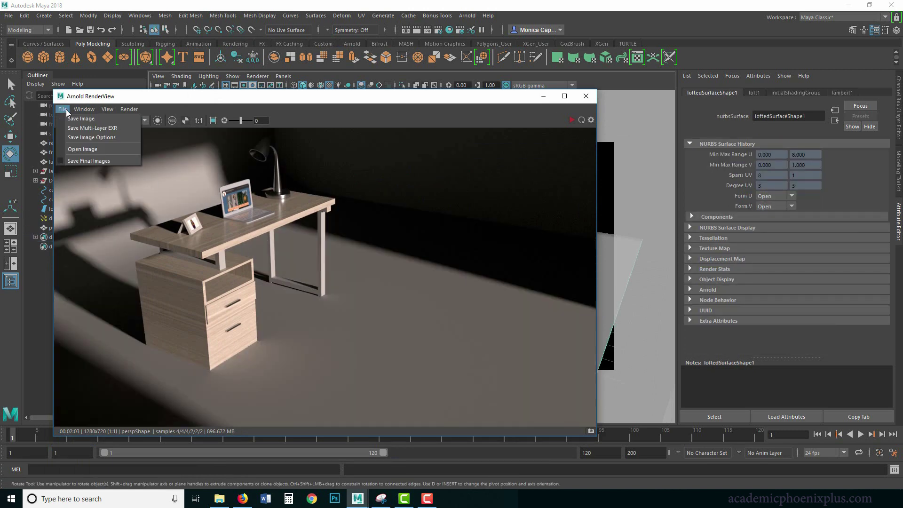
{"action": "left_click", "coordinate": [84, 144]}
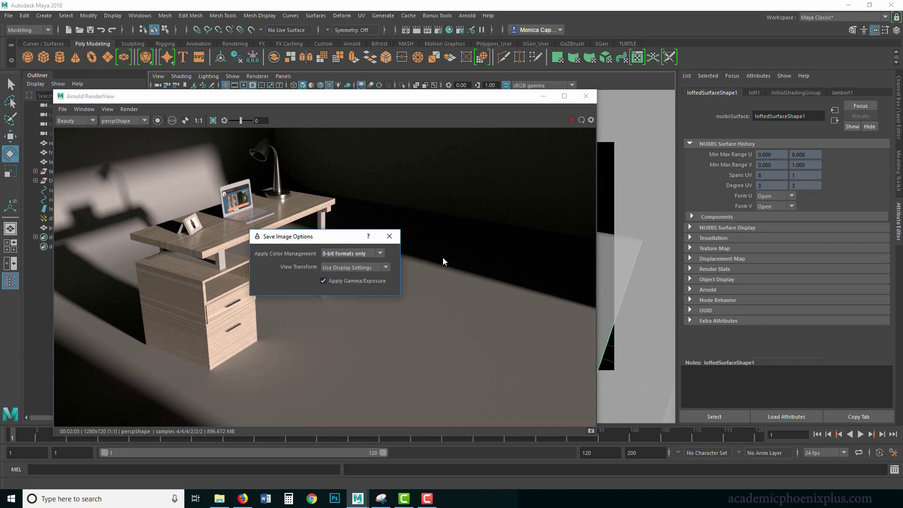
{"action": "left_click", "coordinate": [390, 236]}
{"action": "left_click", "coordinate": [62, 109]}
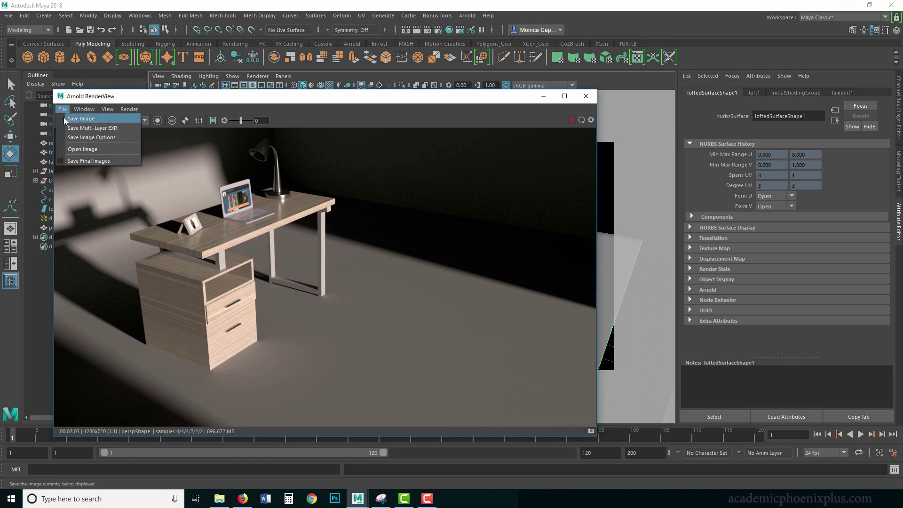
{"action": "left_click", "coordinate": [81, 118]}
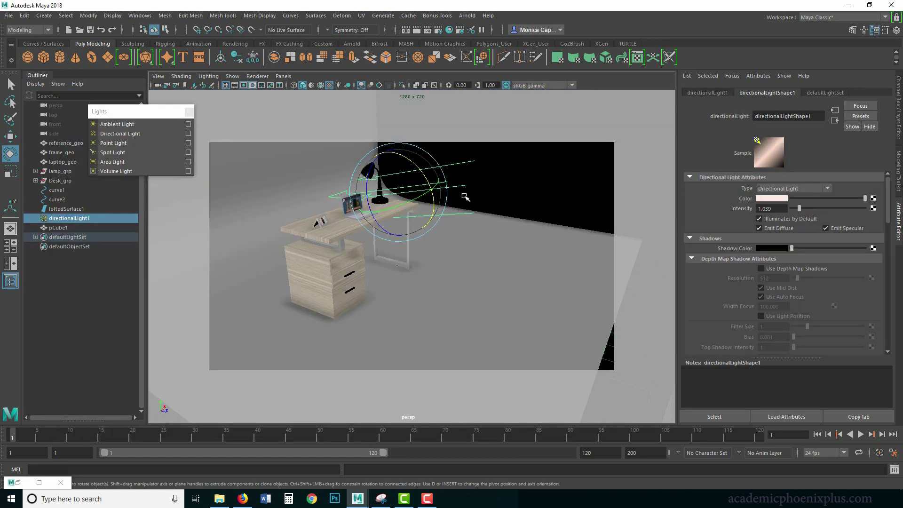
Replace the directional light with a point light and position it beside the desk, raised above the floor.
{"action": "key", "text": "Delete"}
{"action": "left_click", "coordinate": [112, 143]}
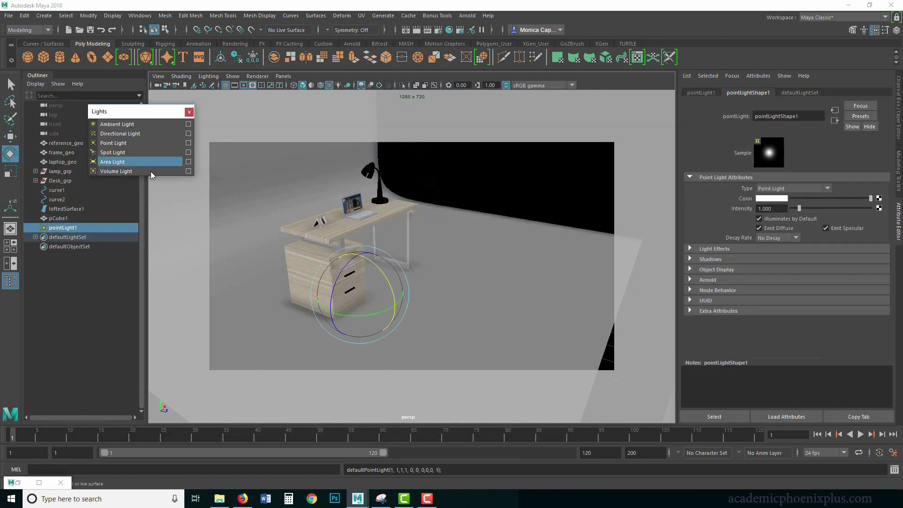
{"action": "key", "text": "w"}
{"action": "left_click_drag", "start_coordinate": [402, 312], "coordinate": [450, 323]}
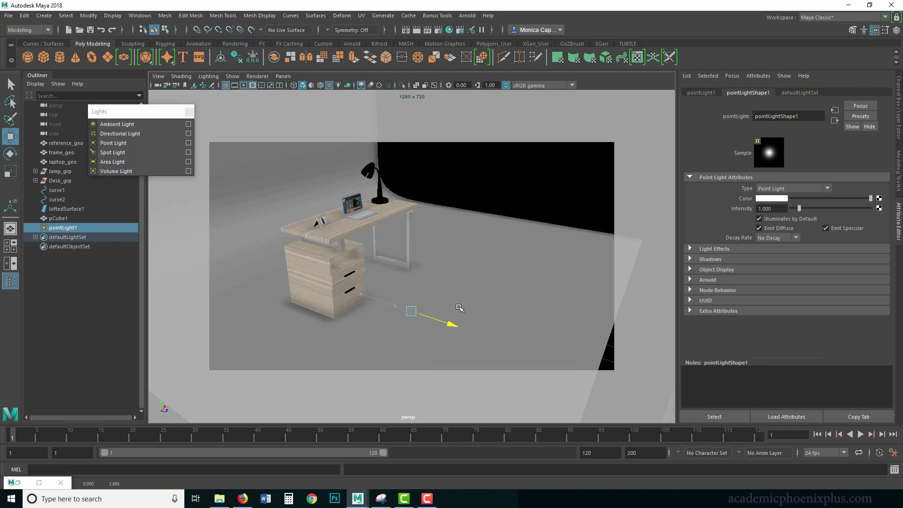
{"action": "left_click_drag", "start_coordinate": [411, 273], "coordinate": [414, 238]}
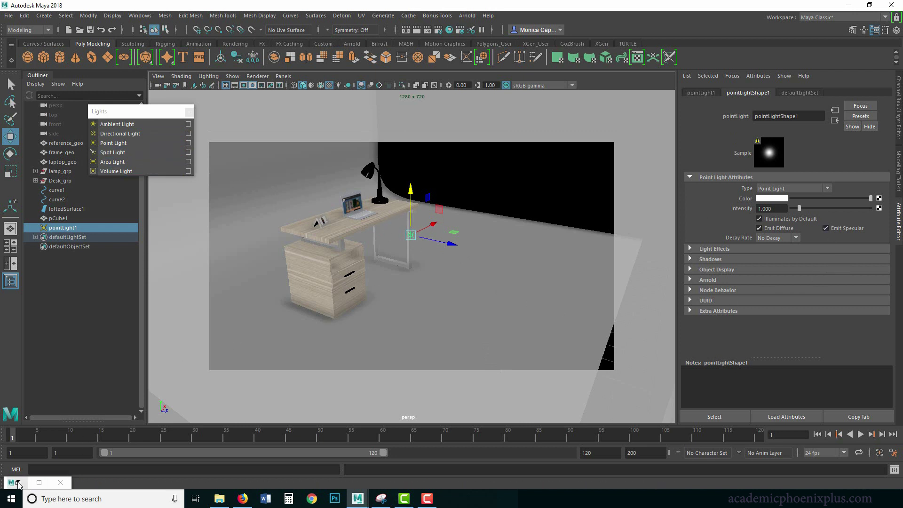
Start the live Arnold render and give the point light a pale cyan colour and an intensity of 10.
{"action": "left_click", "coordinate": [39, 482]}
{"action": "left_click", "coordinate": [570, 120]}
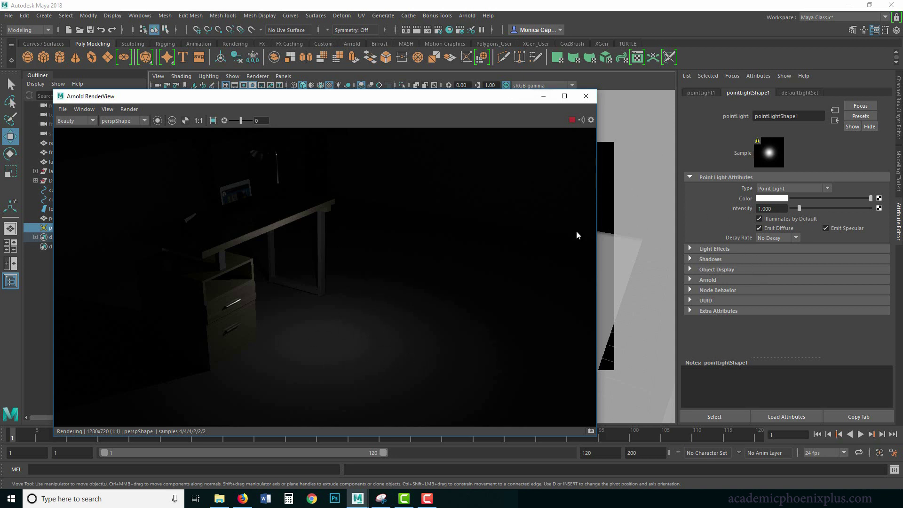
{"action": "left_click", "coordinate": [770, 198]}
{"action": "left_click", "coordinate": [711, 191]}
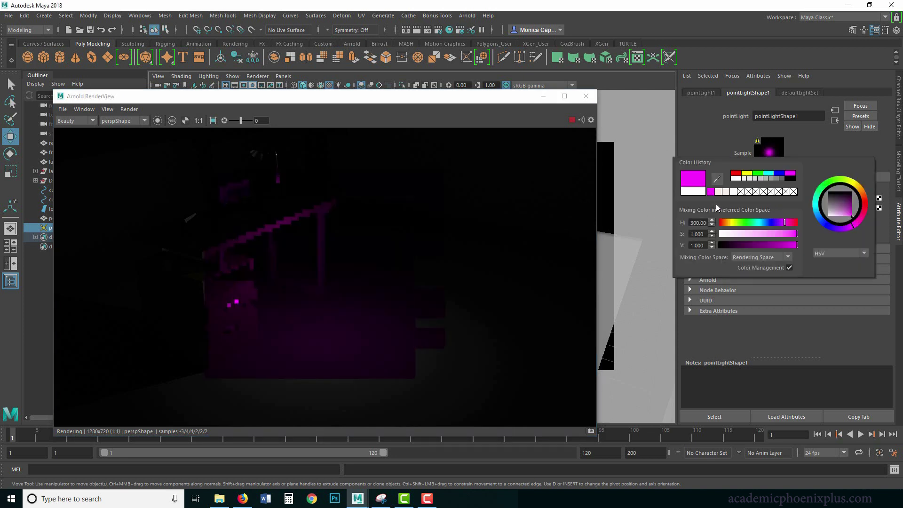
{"action": "left_click", "coordinate": [753, 234]}
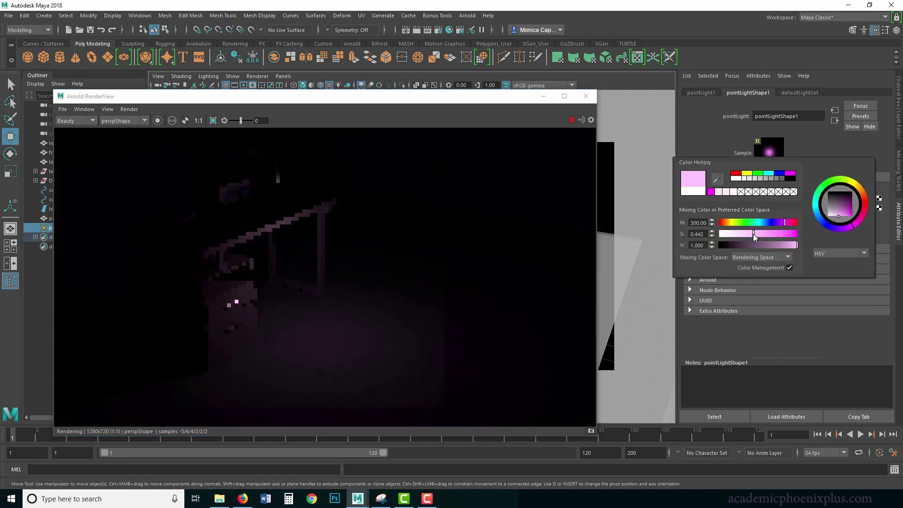
{"action": "left_click", "coordinate": [769, 173]}
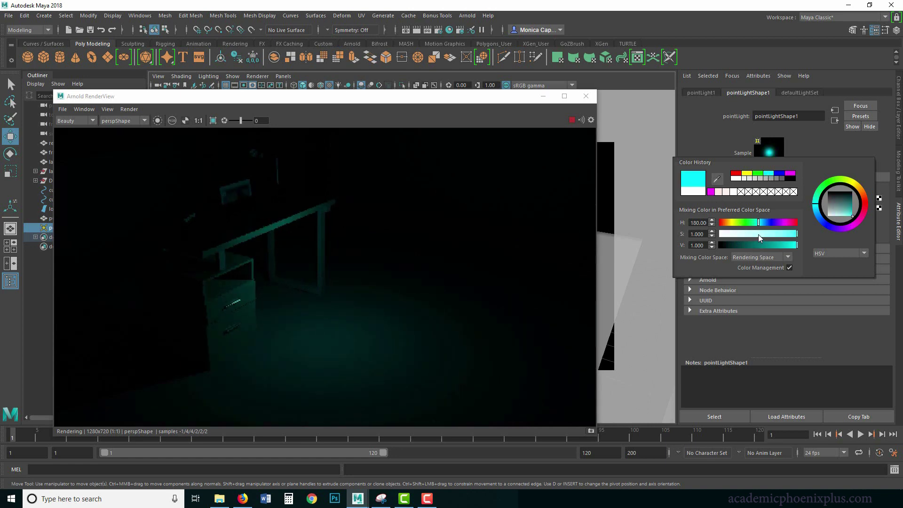
{"action": "left_click", "coordinate": [758, 234]}
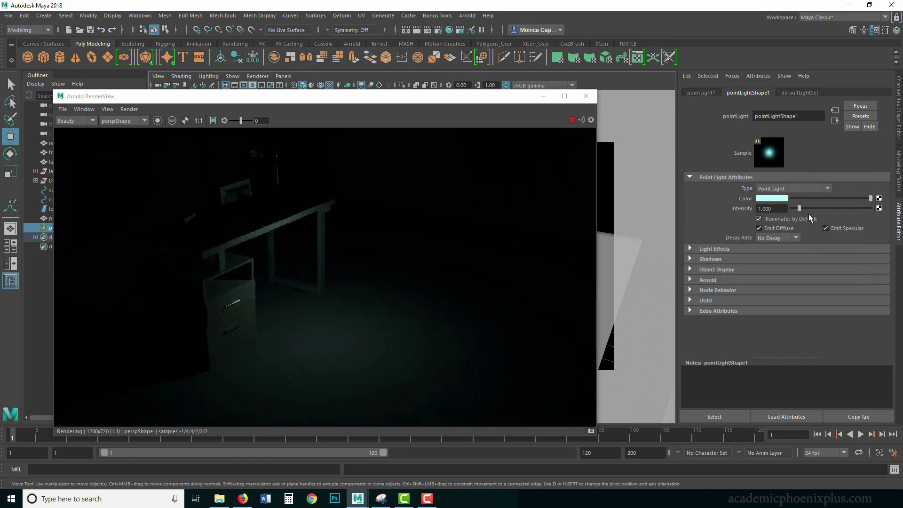
{"action": "left_click_drag", "start_coordinate": [800, 208], "coordinate": [875, 209]}
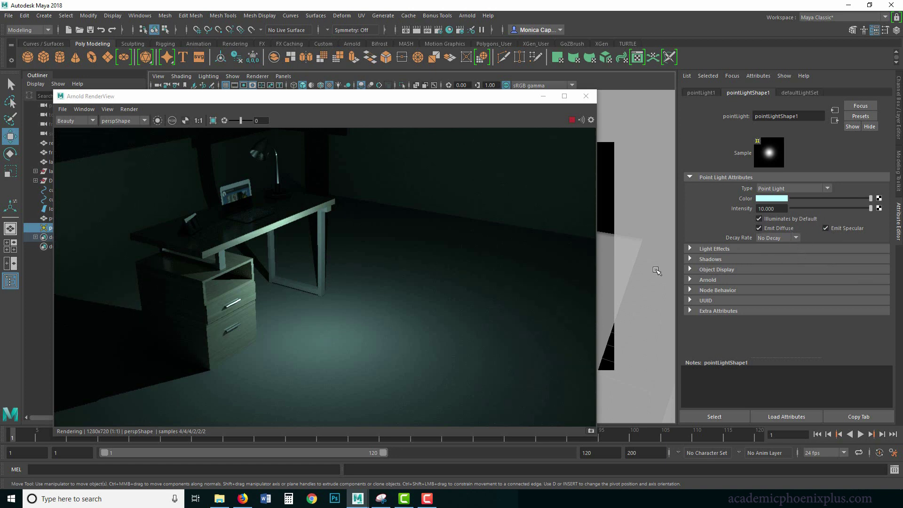
Try other decay rates on the point light, including Linear, and return it to No Decay.
{"action": "left_click", "coordinate": [783, 240]}
{"action": "left_click", "coordinate": [777, 239]}
{"action": "left_click", "coordinate": [771, 239]}
{"action": "left_click", "coordinate": [771, 258]}
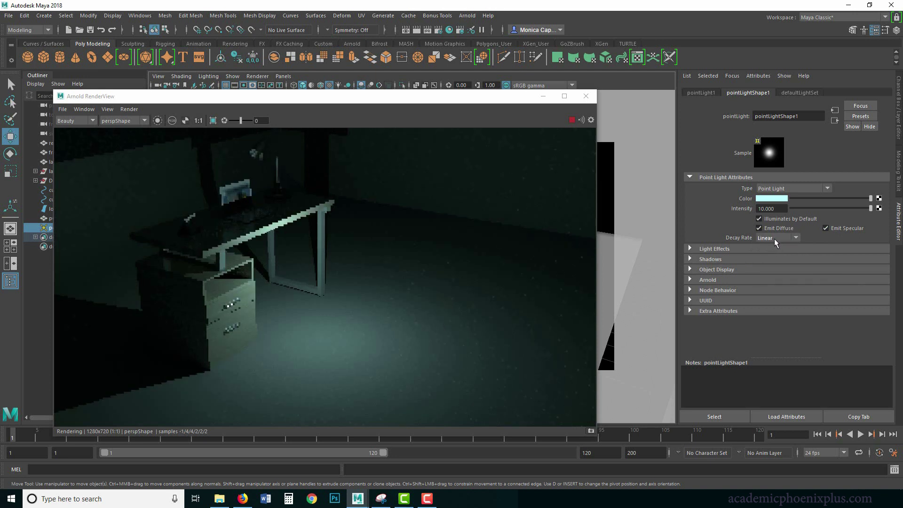
{"action": "left_click", "coordinate": [774, 238]}
{"action": "left_click", "coordinate": [772, 266]}
{"action": "left_click", "coordinate": [795, 238]}
{"action": "left_click", "coordinate": [768, 248]}
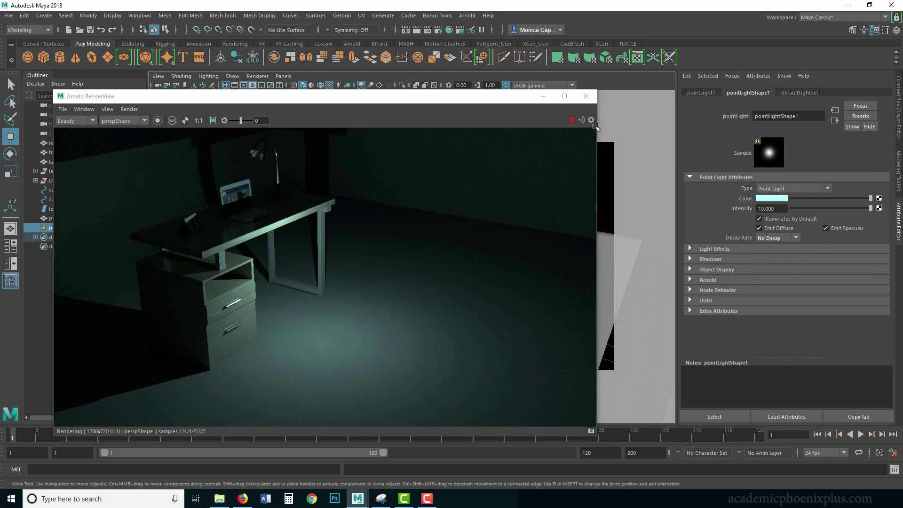
Close the Arnold render window and render the current frame with Maya Software for comparison.
{"action": "left_click", "coordinate": [470, 188]}
{"action": "left_click", "coordinate": [585, 96]}
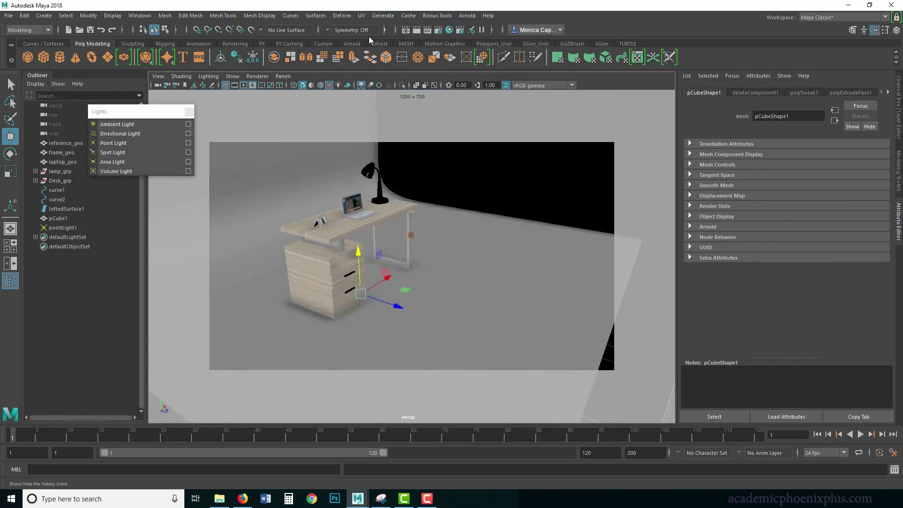
{"action": "left_click", "coordinate": [416, 29]}
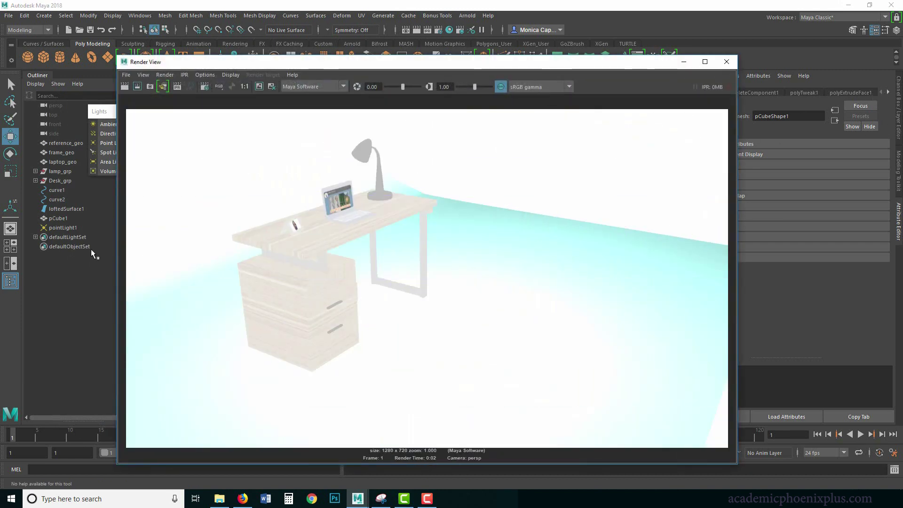
Lower the point light's intensity to 1.084, render again with Maya Software, and close that render.
{"action": "left_click", "coordinate": [63, 228]}
{"action": "left_click_drag", "start_coordinate": [804, 207], "coordinate": [791, 208]}
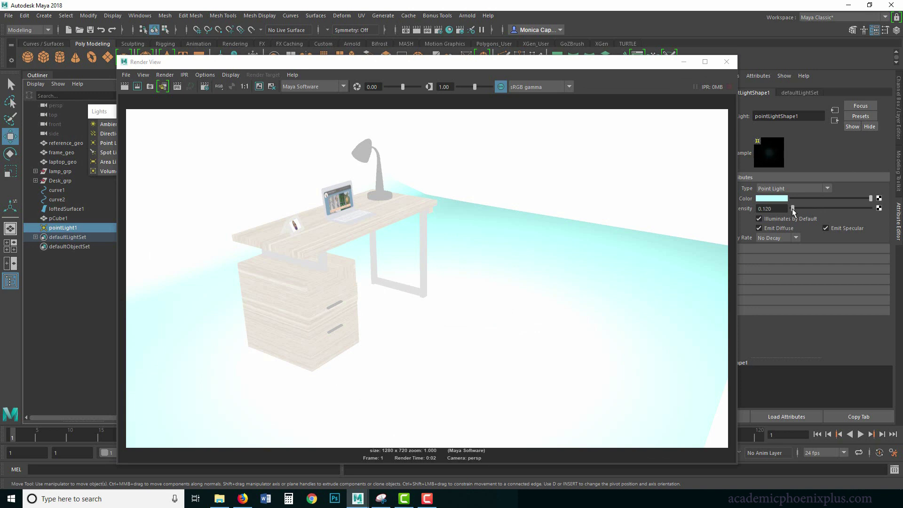
{"action": "left_click", "coordinate": [124, 86]}
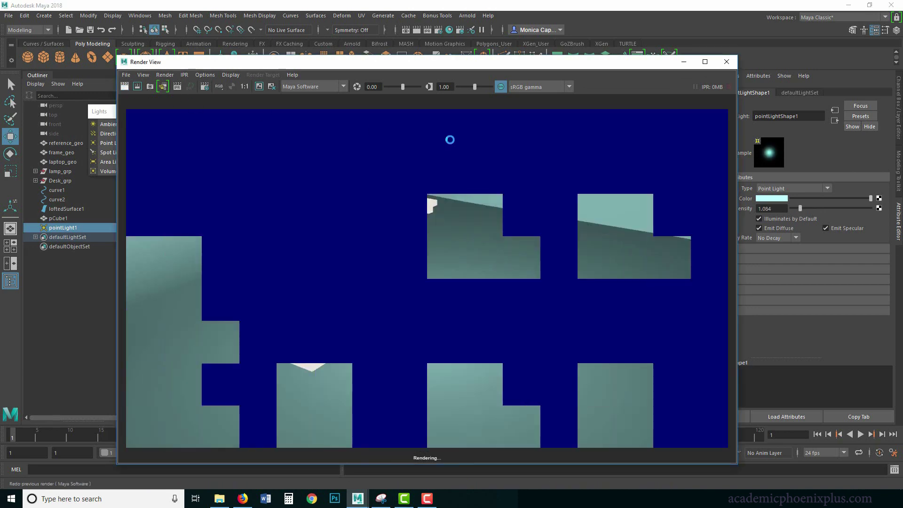
{"action": "left_click", "coordinate": [726, 61]}
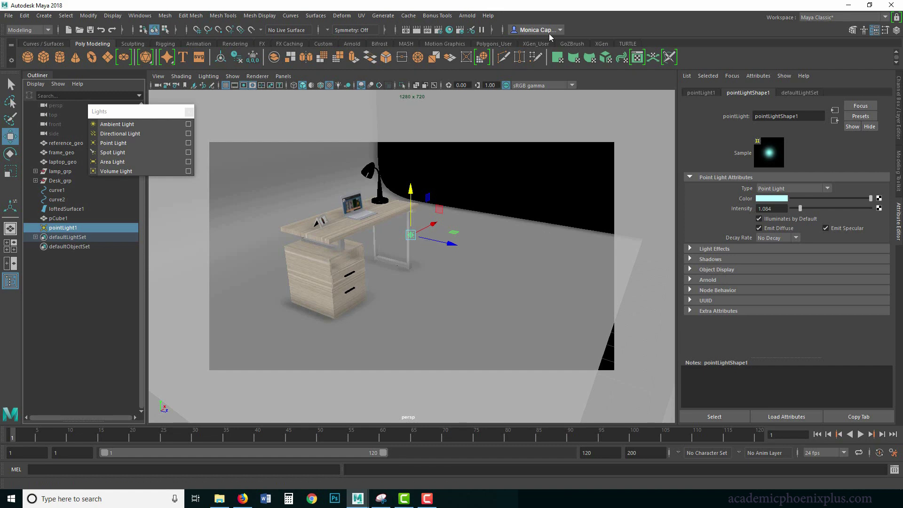
Reopen the Arnold render view, raise the point light's intensity to 7.59, and start the live render.
{"action": "left_click", "coordinate": [467, 16]}
{"action": "left_click", "coordinate": [460, 105]}
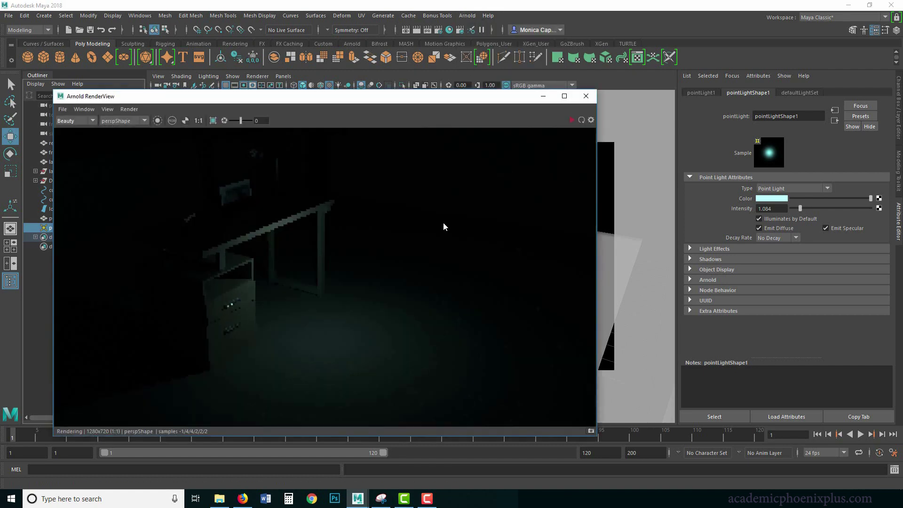
{"action": "left_click_drag", "start_coordinate": [808, 206], "coordinate": [851, 203]}
{"action": "left_click", "coordinate": [571, 120]}
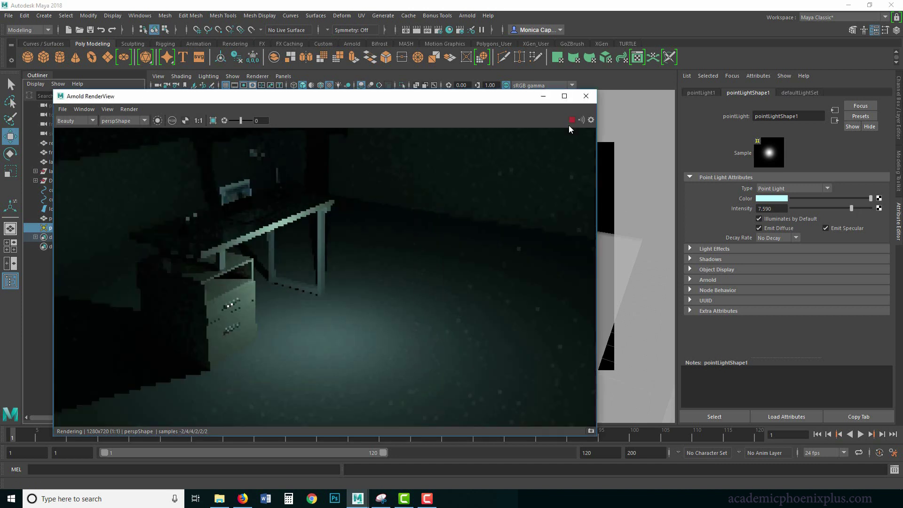
Try magenta and blue shadow colours on the point light and set the shadow colour back to black.
{"action": "left_click", "coordinate": [711, 258]}
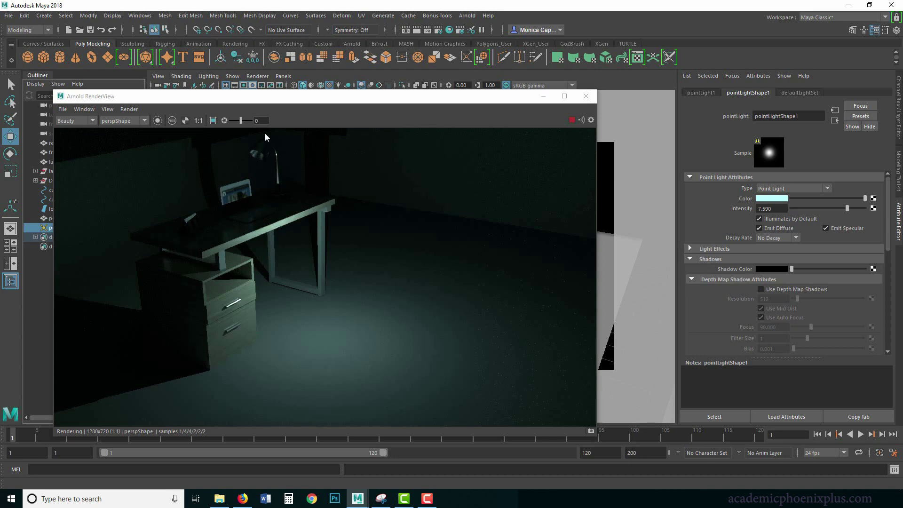
{"action": "left_click", "coordinate": [771, 269]}
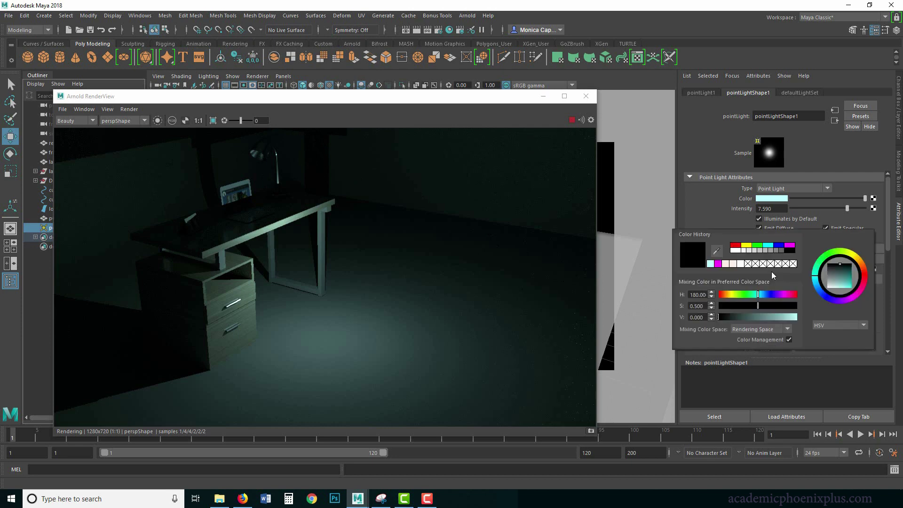
{"action": "left_click", "coordinate": [718, 264]}
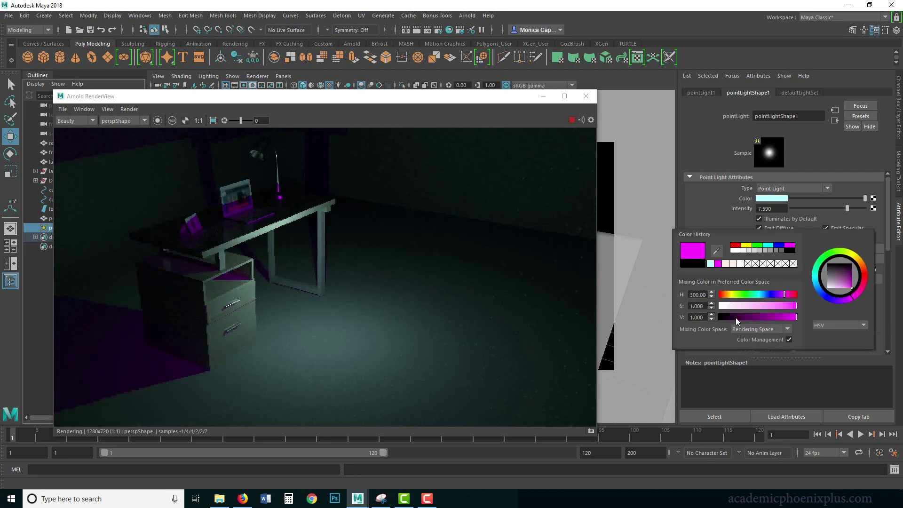
{"action": "left_click", "coordinate": [760, 296]}
{"action": "left_click", "coordinate": [769, 295]}
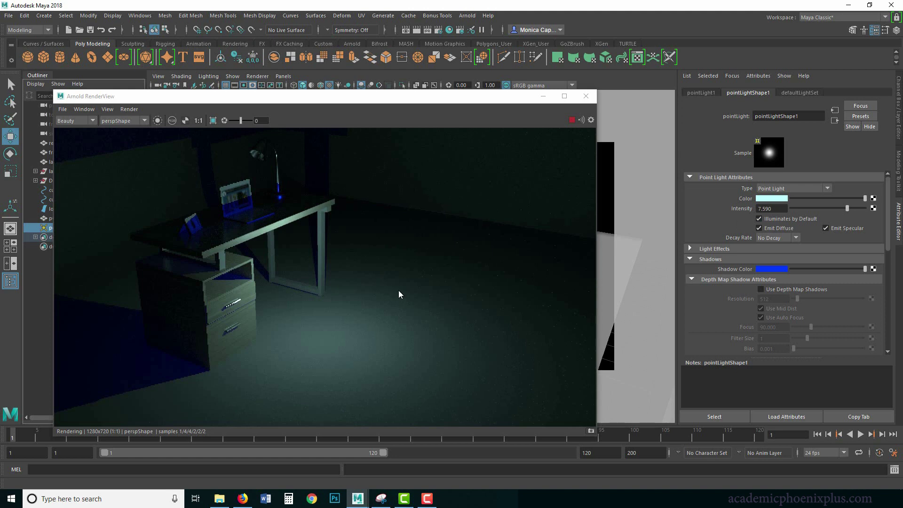
{"action": "left_click_drag", "start_coordinate": [802, 269], "coordinate": [769, 273]}
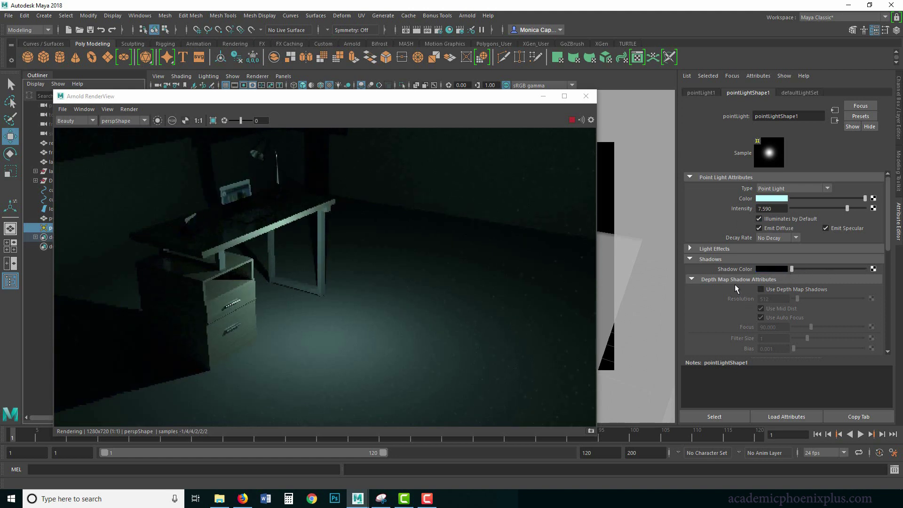
In the point light's Arnold attributes, raise the exposure, set the samples to 2 and increase the radius.
{"action": "left_click", "coordinate": [710, 258]}
{"action": "left_click", "coordinate": [709, 280]}
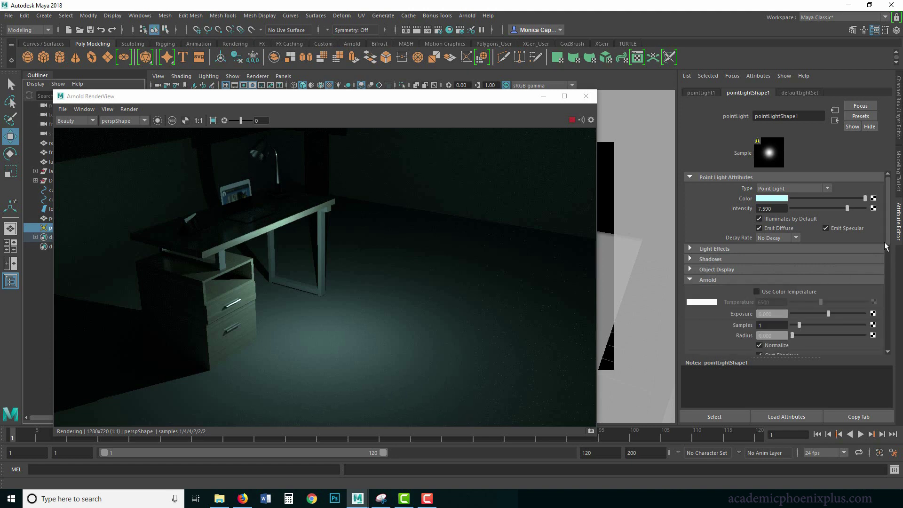
{"action": "left_click_drag", "start_coordinate": [888, 249], "coordinate": [886, 274]}
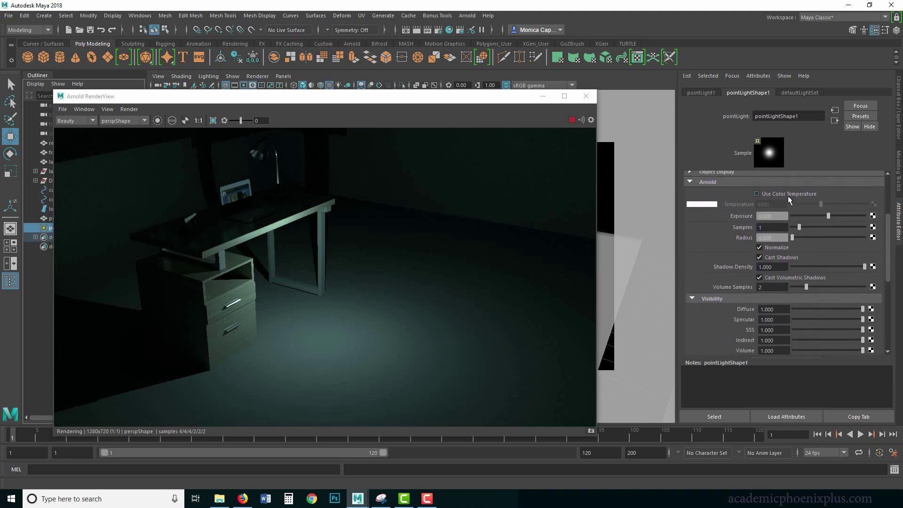
{"action": "left_click_drag", "start_coordinate": [828, 215], "coordinate": [838, 216]}
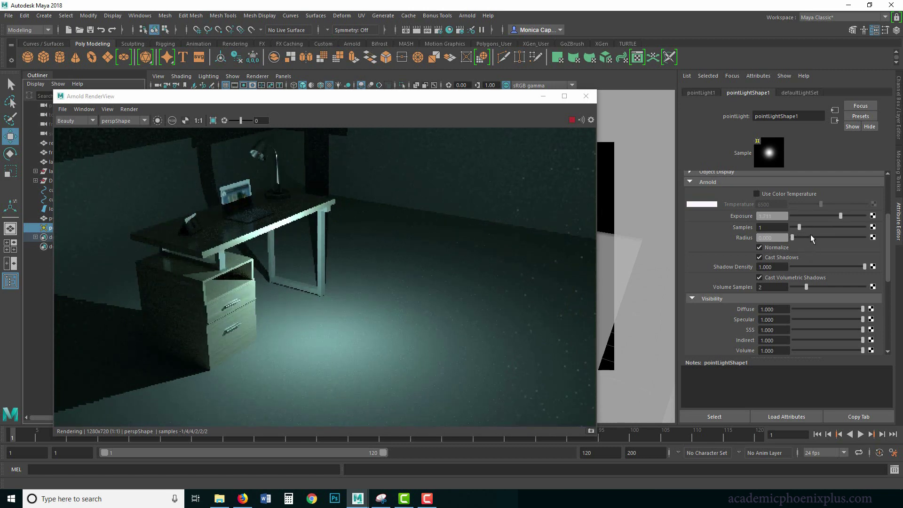
{"action": "left_click_drag", "start_coordinate": [804, 228], "coordinate": [807, 227]}
{"action": "left_click_drag", "start_coordinate": [791, 237], "coordinate": [801, 236]}
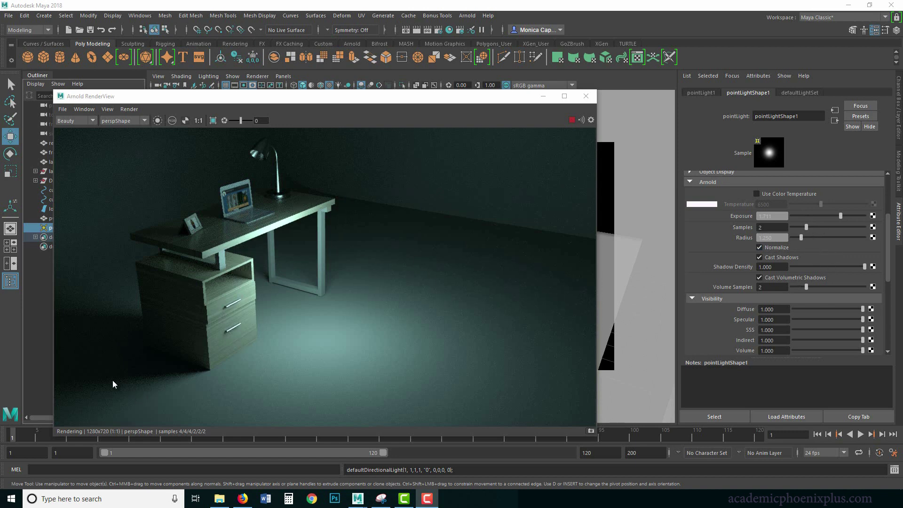
Outline a crop region over the floor shadow beside the drawers, set the light's samples to 5 and remove the crop.
{"action": "left_click", "coordinate": [213, 120]}
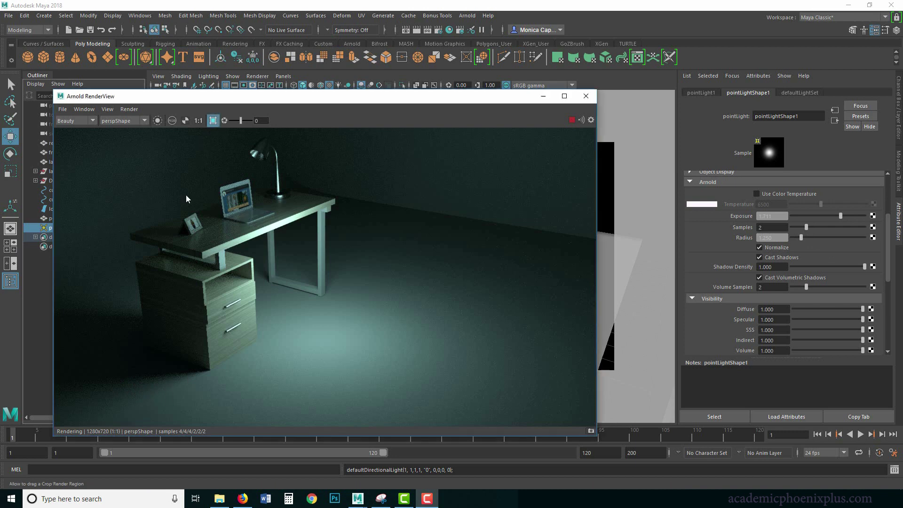
{"action": "left_click_drag", "start_coordinate": [68, 350], "coordinate": [188, 414]}
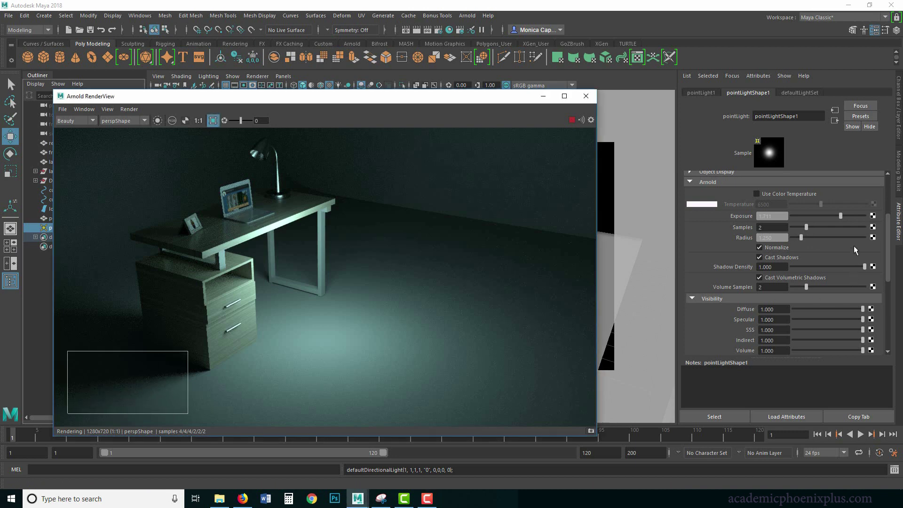
{"action": "left_click_drag", "start_coordinate": [807, 225], "coordinate": [822, 225]}
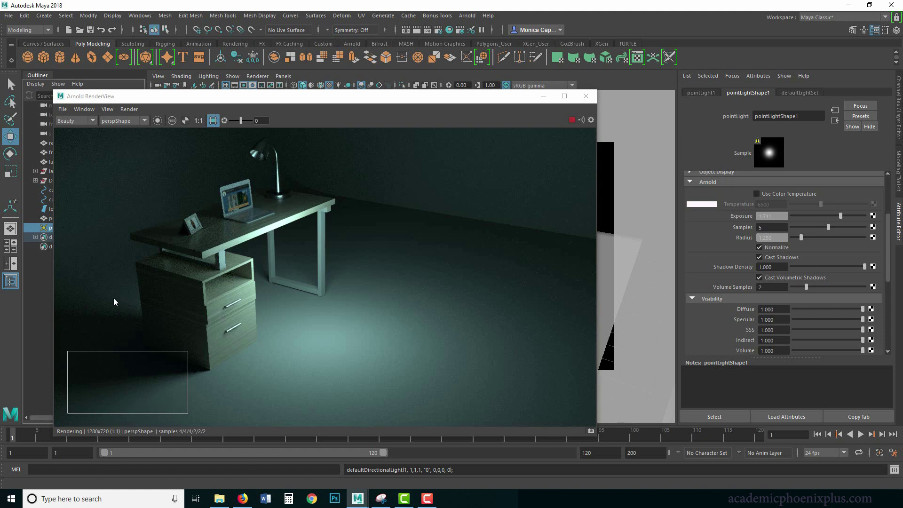
{"action": "left_click", "coordinate": [293, 411]}
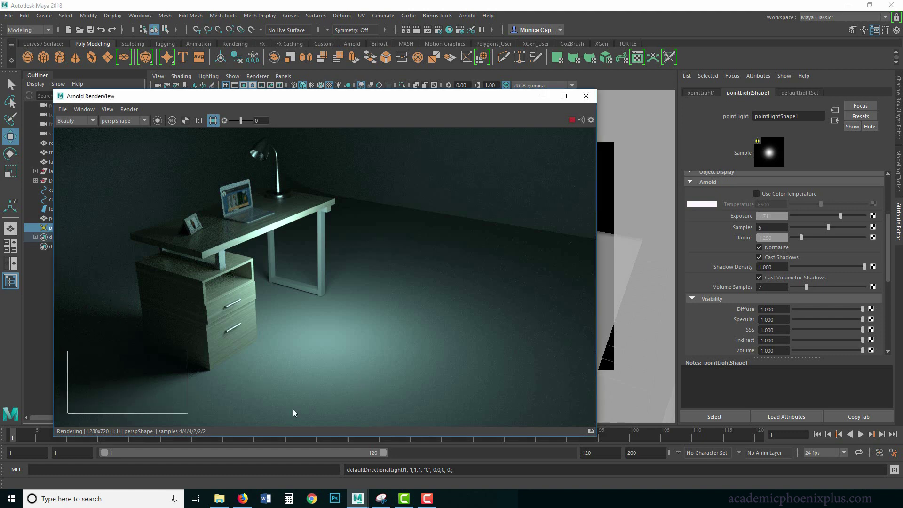
{"action": "left_click", "coordinate": [213, 120]}
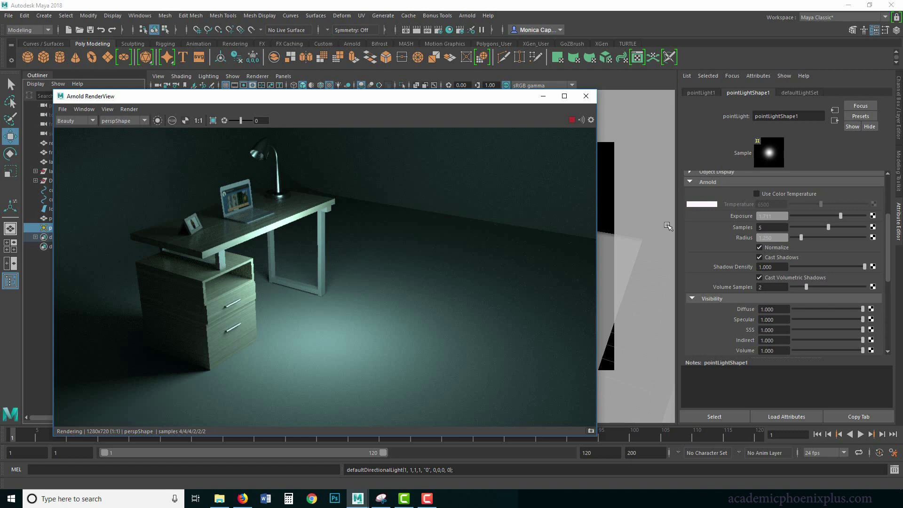
Set the point light's Arnold radius to 1.000.
{"action": "key", "text": "ctrl+z"}
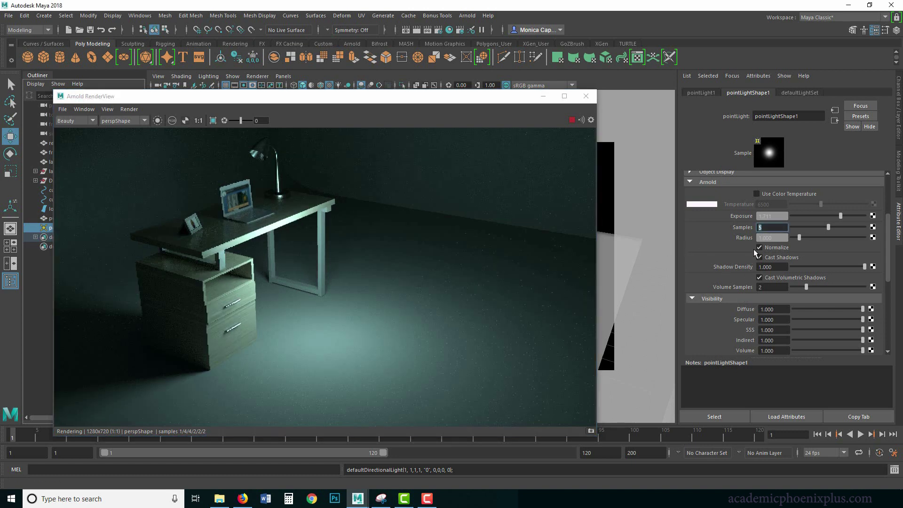
{"action": "left_click", "coordinate": [771, 237]}
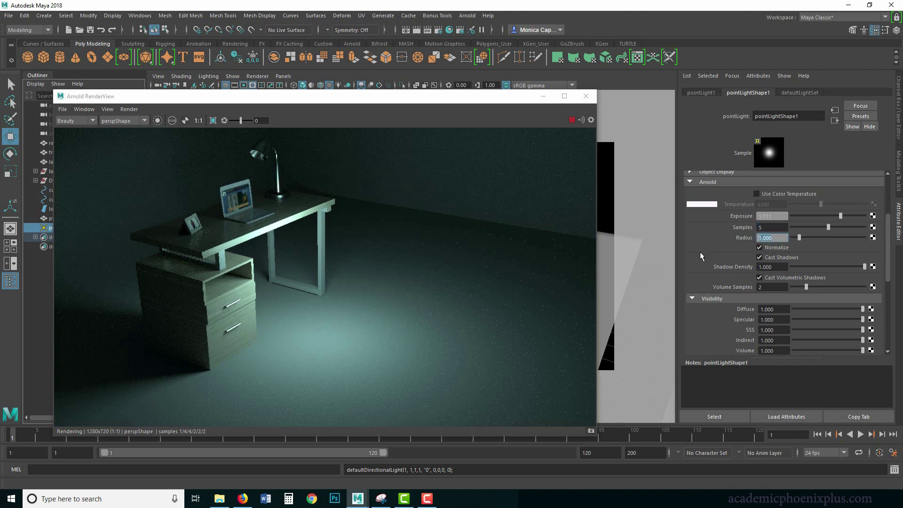
Turn the point light's Normalize and Cast Shadows options off and back on to compare the Arnold renders.
{"action": "left_click", "coordinate": [778, 247]}
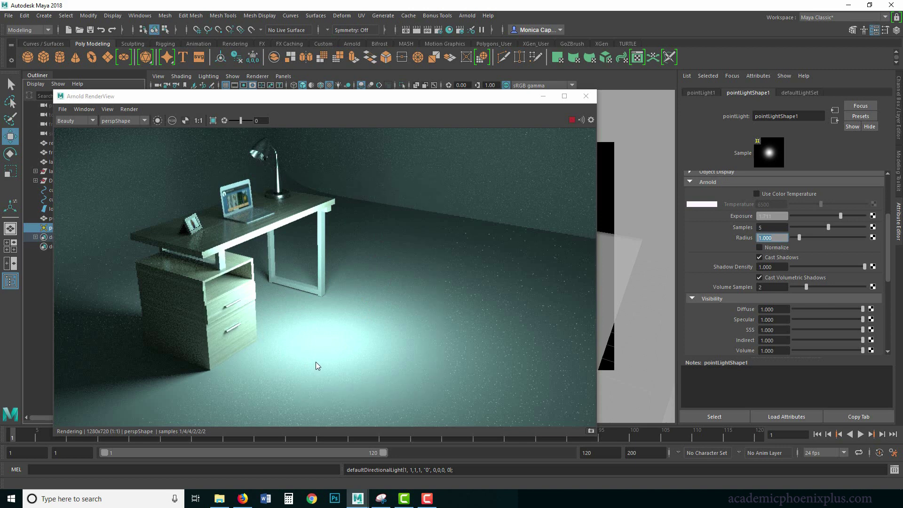
{"action": "left_click", "coordinate": [782, 249]}
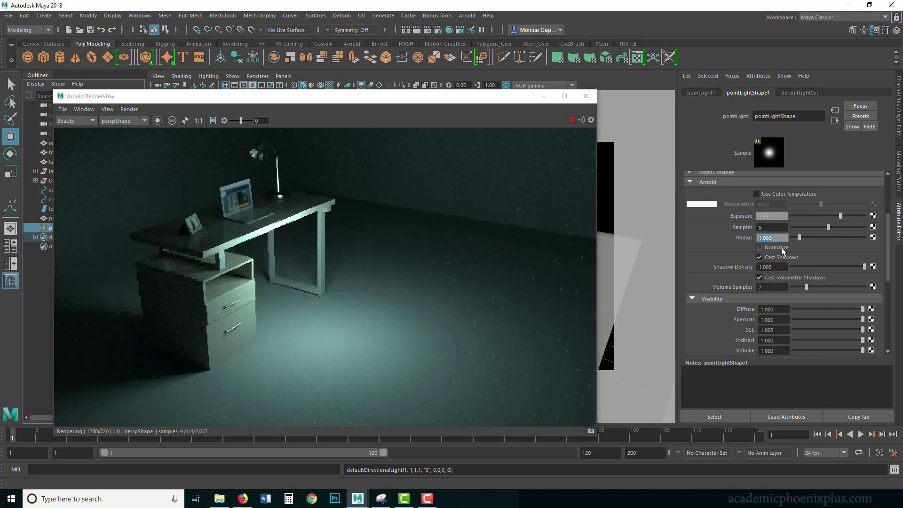
{"action": "left_click", "coordinate": [782, 249]}
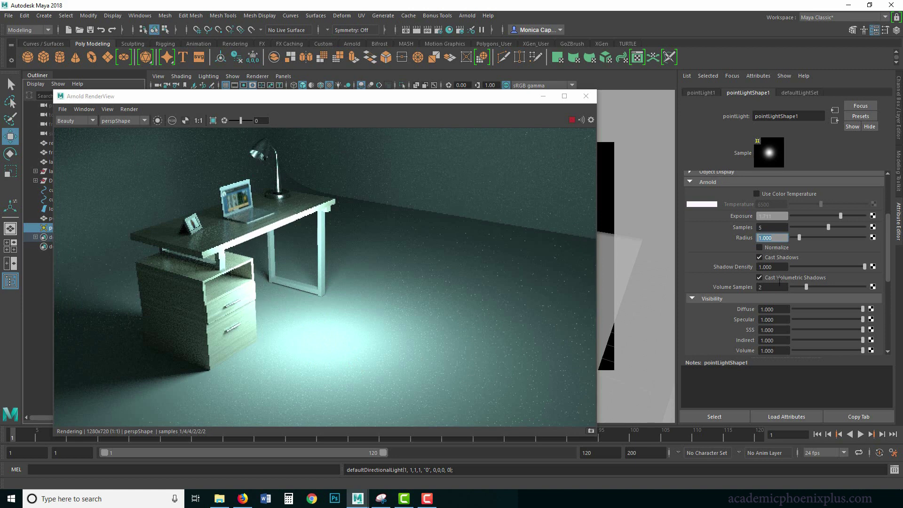
{"action": "left_click", "coordinate": [777, 247]}
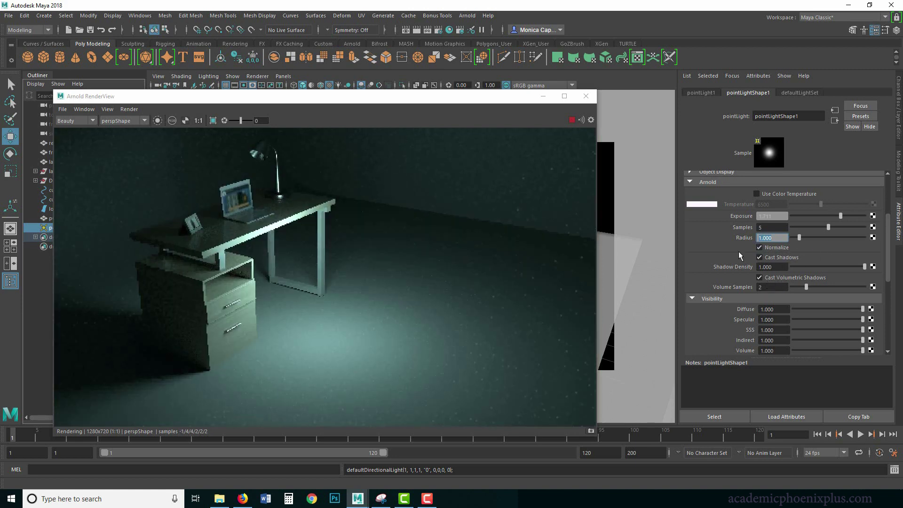
{"action": "left_click", "coordinate": [786, 257]}
{"action": "left_click", "coordinate": [787, 258]}
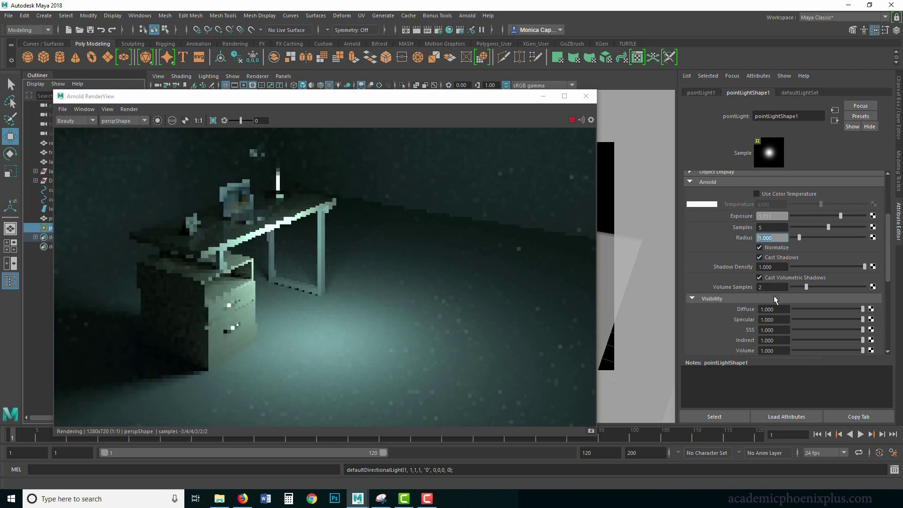
Try a shadow density of 0.434 on the point light and restore it to 1.000.
{"action": "left_click_drag", "start_coordinate": [864, 266], "coordinate": [823, 267]}
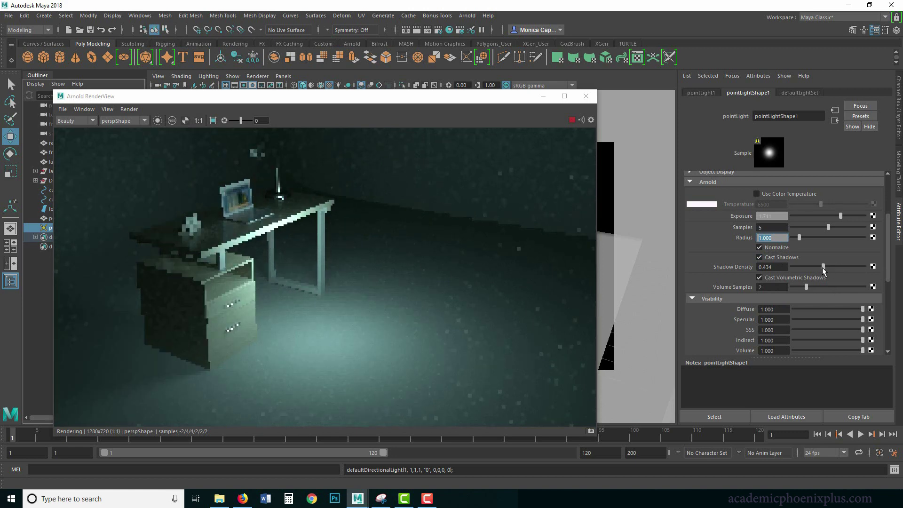
{"action": "left_click", "coordinate": [868, 267]}
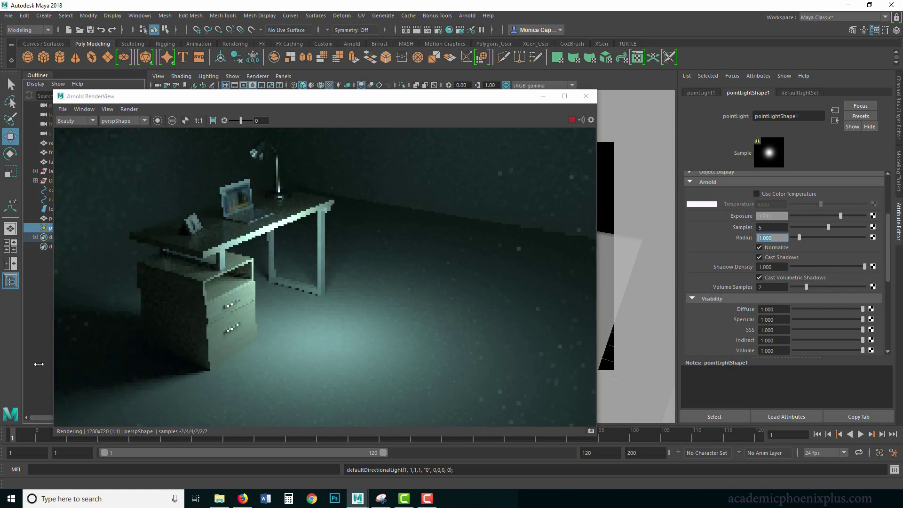
{"action": "key", "text": "Tab"}
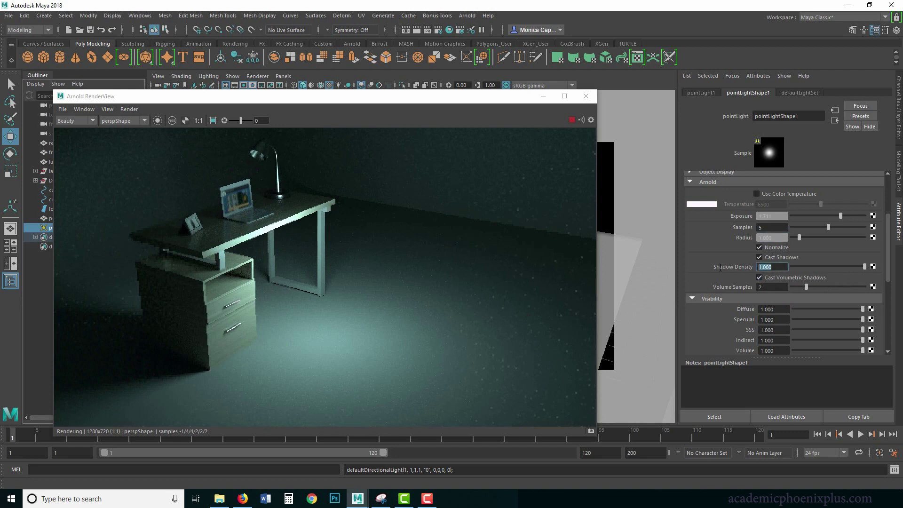
{"action": "key", "text": "Tab"}
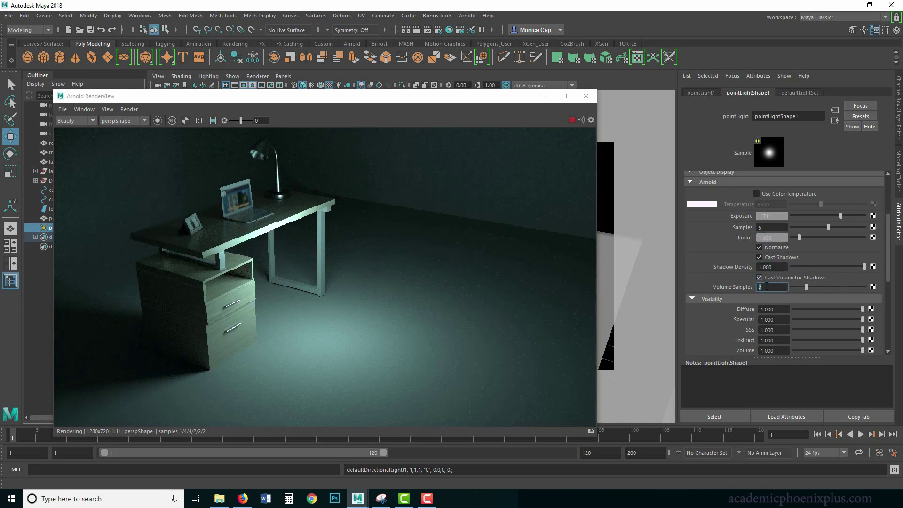
Try a lower Diffuse value in the light's Arnold visibility settings and restore it to 1.000.
{"action": "left_click_drag", "start_coordinate": [888, 242], "coordinate": [886, 257]}
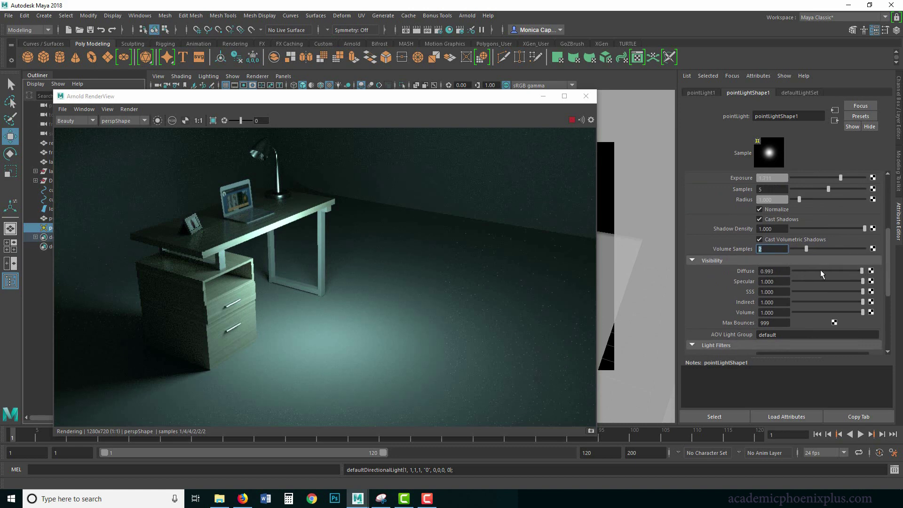
{"action": "left_click_drag", "start_coordinate": [820, 271], "coordinate": [865, 281]}
{"action": "scroll", "coordinate": [892, 284], "scroll_direction": "down", "scroll_amount": 1}
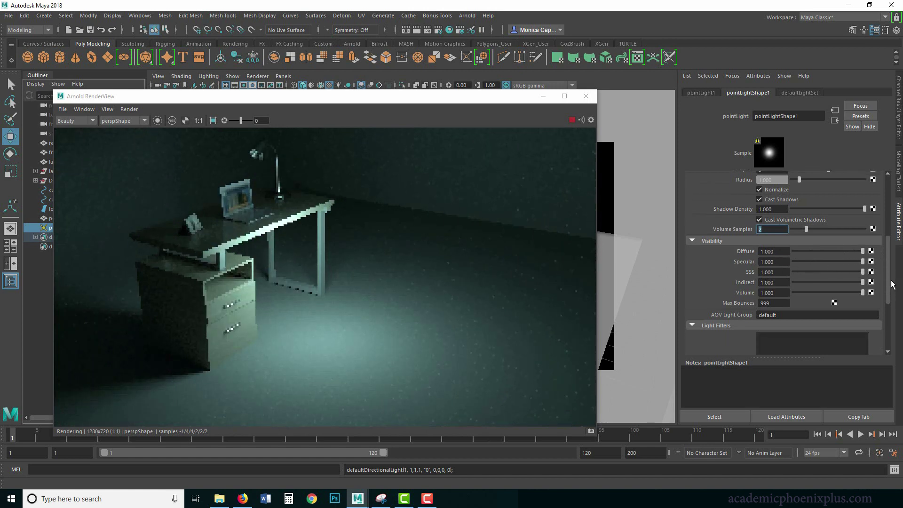
Turn the point light's Visibility and its Illuminates by Default option off and back on to compare the renders.
{"action": "left_click", "coordinate": [716, 269]}
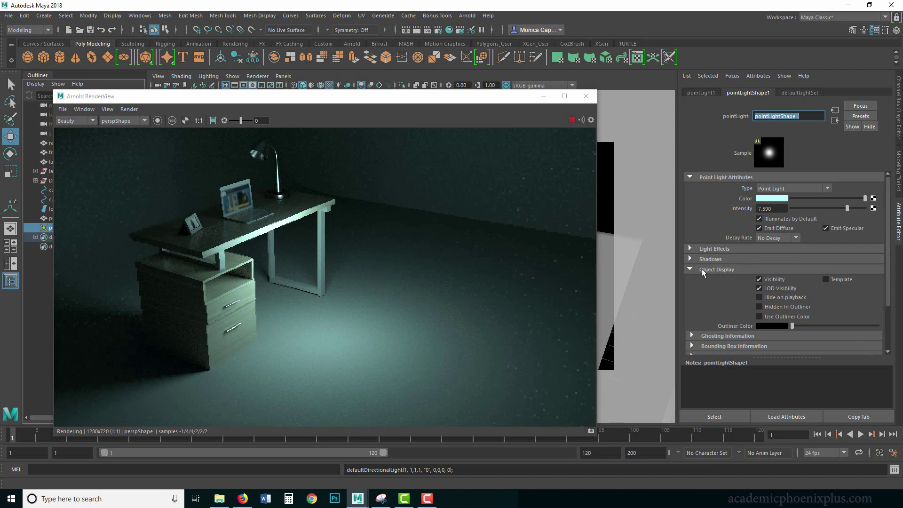
{"action": "left_click", "coordinate": [773, 283]}
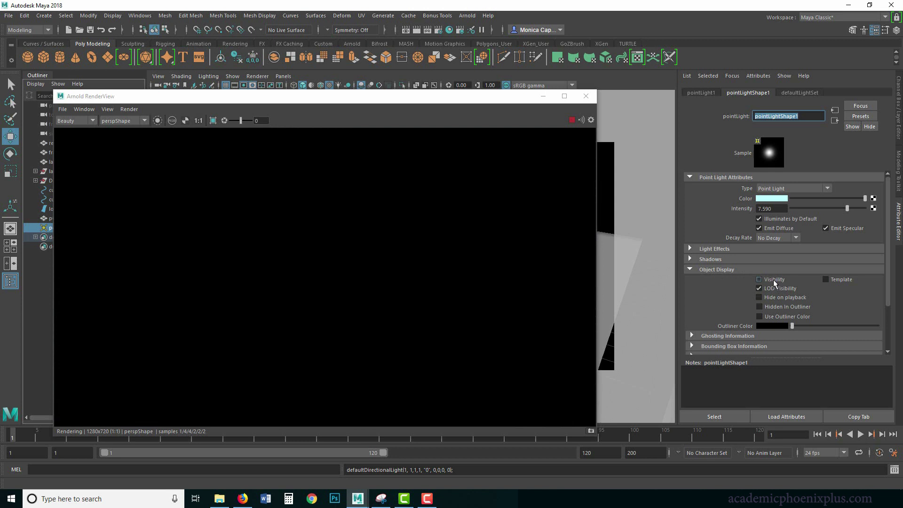
{"action": "left_click", "coordinate": [773, 279]}
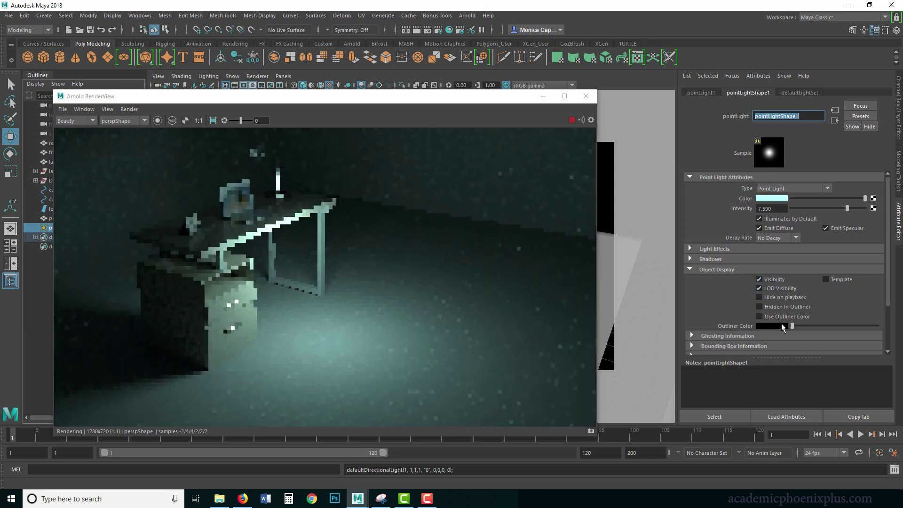
{"action": "left_click", "coordinate": [715, 269]}
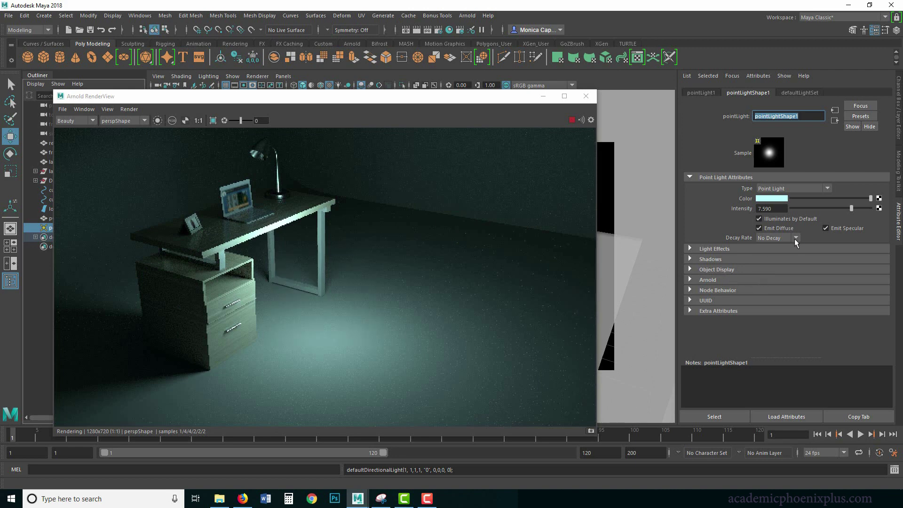
{"action": "left_click", "coordinate": [788, 219]}
{"action": "left_click", "coordinate": [788, 218]}
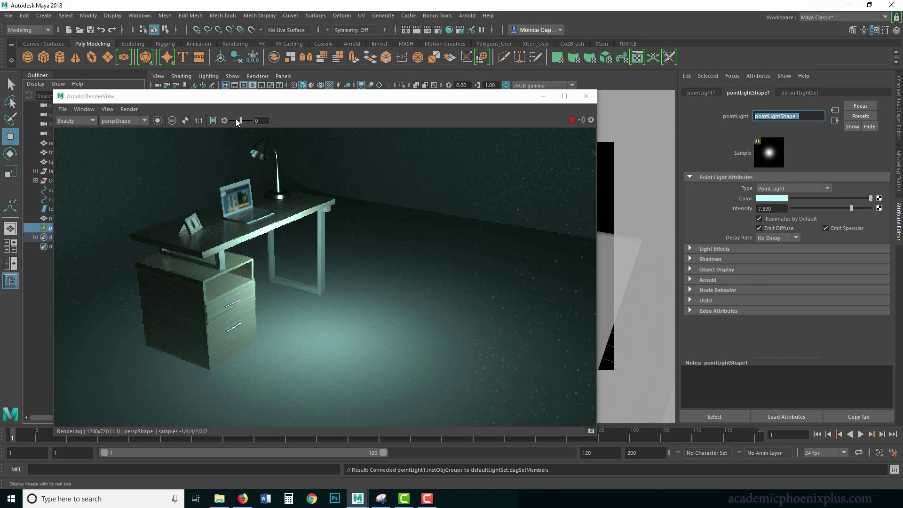
Close and reopen the Arnold render view to refresh the live render.
{"action": "left_click", "coordinate": [585, 96]}
{"action": "left_click", "coordinate": [467, 15]}
{"action": "left_click", "coordinate": [500, 42]}
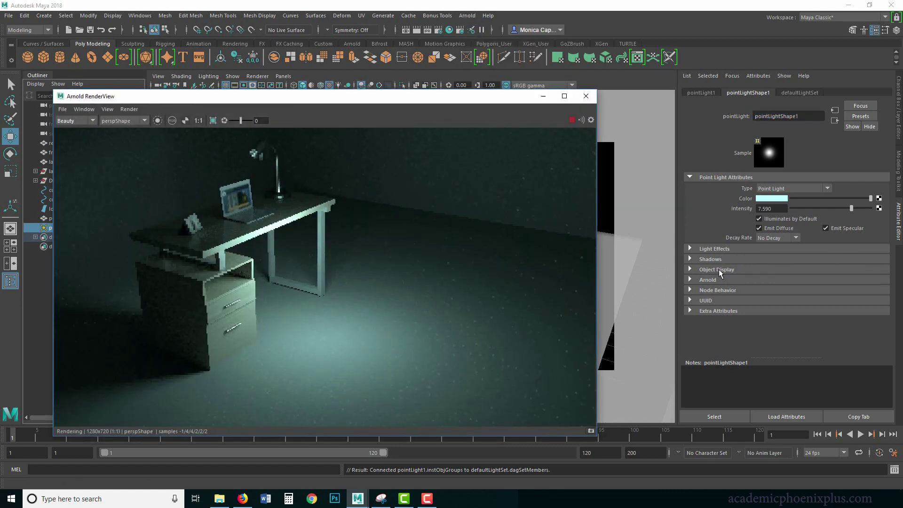
Add a light fog to the point light in its Light Effects attributes.
{"action": "left_click", "coordinate": [718, 269]}
{"action": "left_click", "coordinate": [720, 270]}
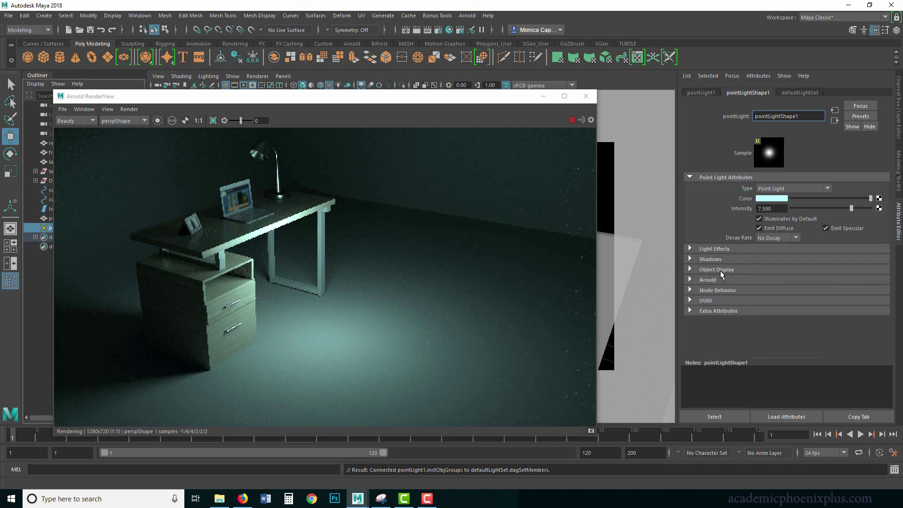
{"action": "left_click", "coordinate": [719, 249]}
{"action": "left_click", "coordinate": [872, 259]}
Delete the point light from the scene and minimize the Arnold render view.
{"action": "left_click", "coordinate": [49, 228]}
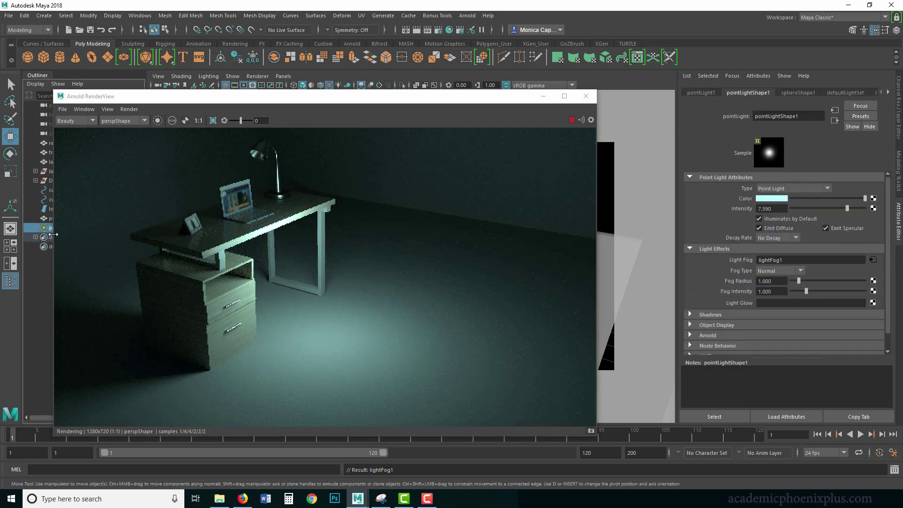
{"action": "left_click", "coordinate": [531, 179]}
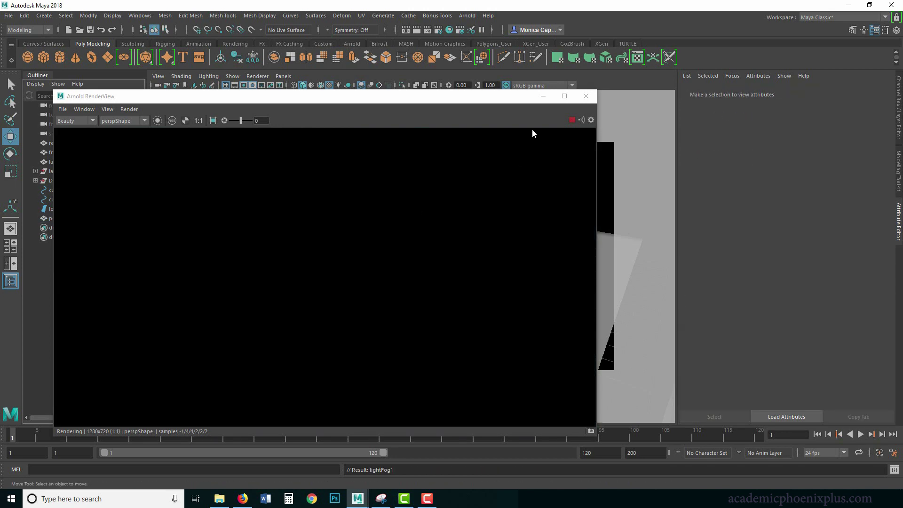
{"action": "left_click", "coordinate": [543, 96]}
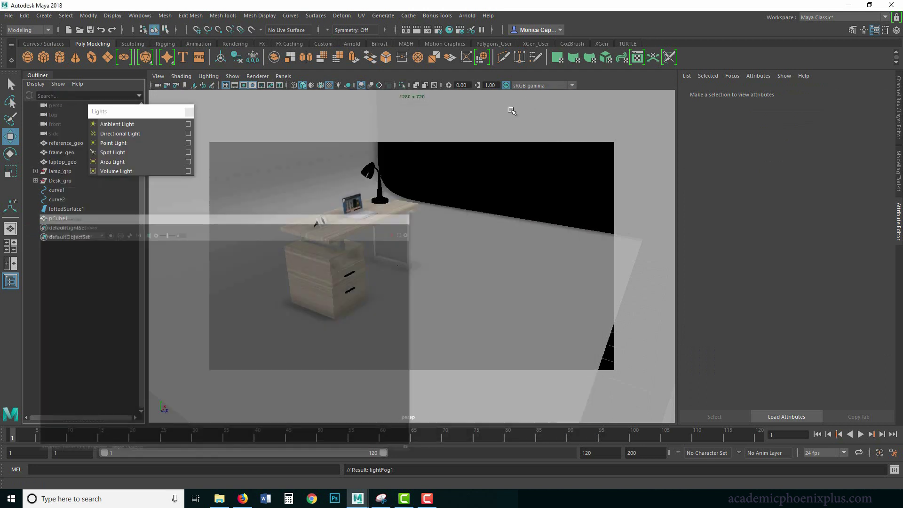
Create a spot light, move it onto the open floor beside the desk and bring back the Arnold render view.
{"action": "left_click", "coordinate": [118, 154]}
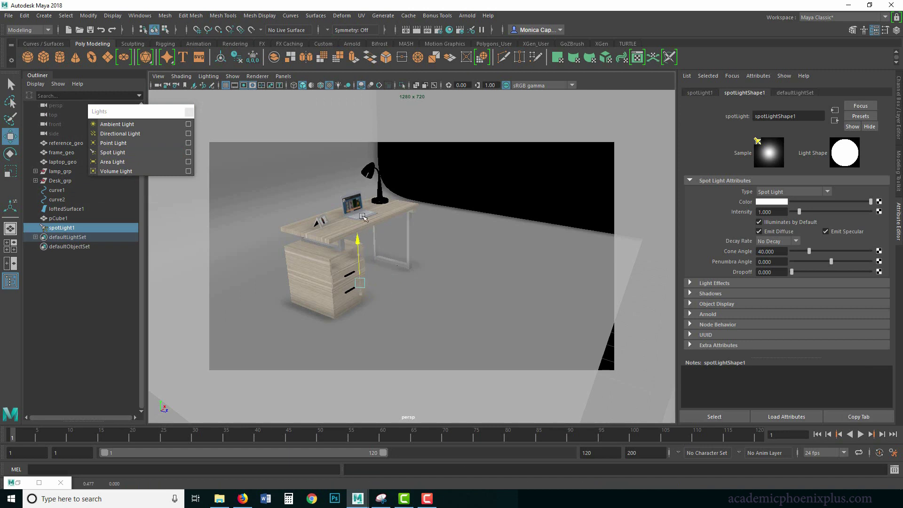
{"action": "middle_click_drag", "start_coordinate": [362, 216], "coordinate": [544, 258]}
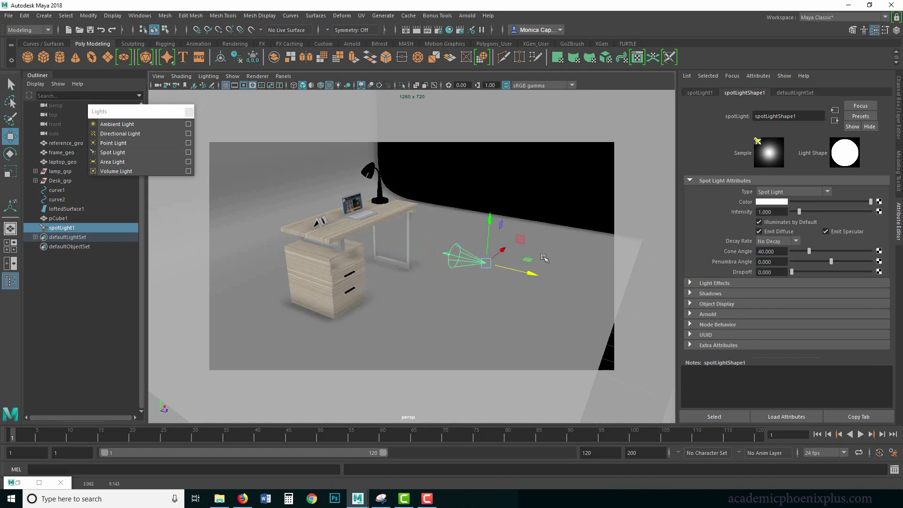
{"action": "left_click", "coordinate": [17, 482]}
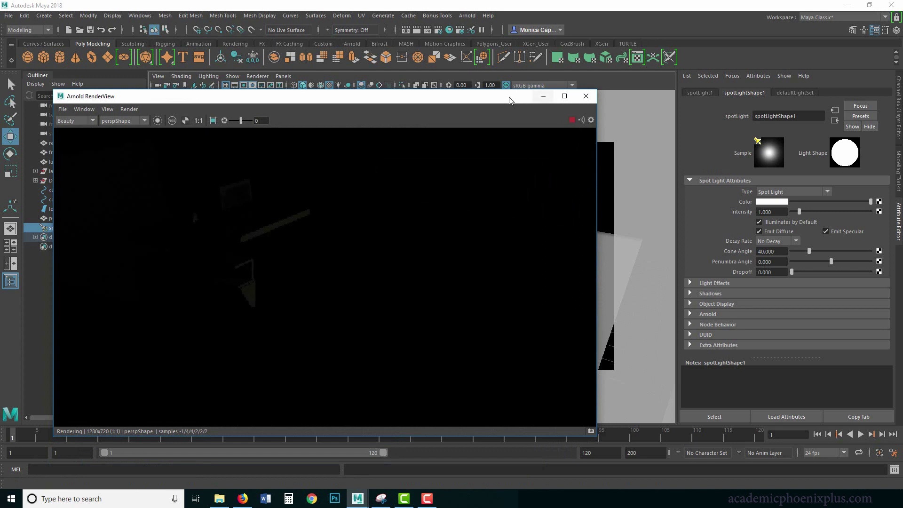
Raise the spot light above the floor and test its rotation, aiming it down at the floor and back toward the desk.
{"action": "left_click_drag", "start_coordinate": [509, 100], "coordinate": [497, 312]}
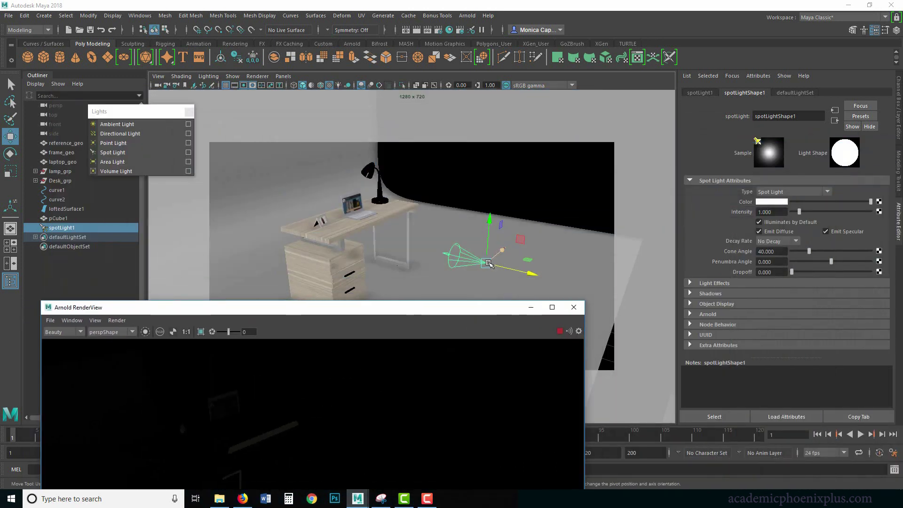
{"action": "left_click_drag", "start_coordinate": [489, 217], "coordinate": [489, 192]}
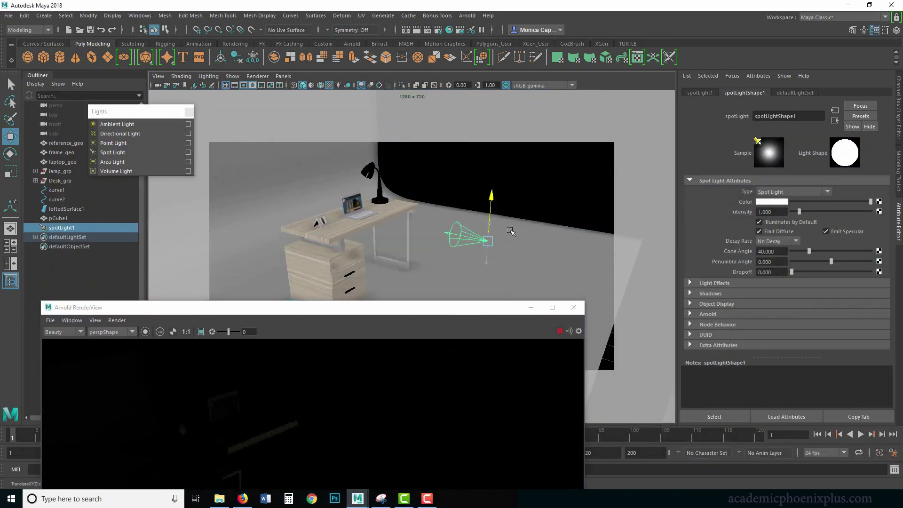
{"action": "key", "text": "e"}
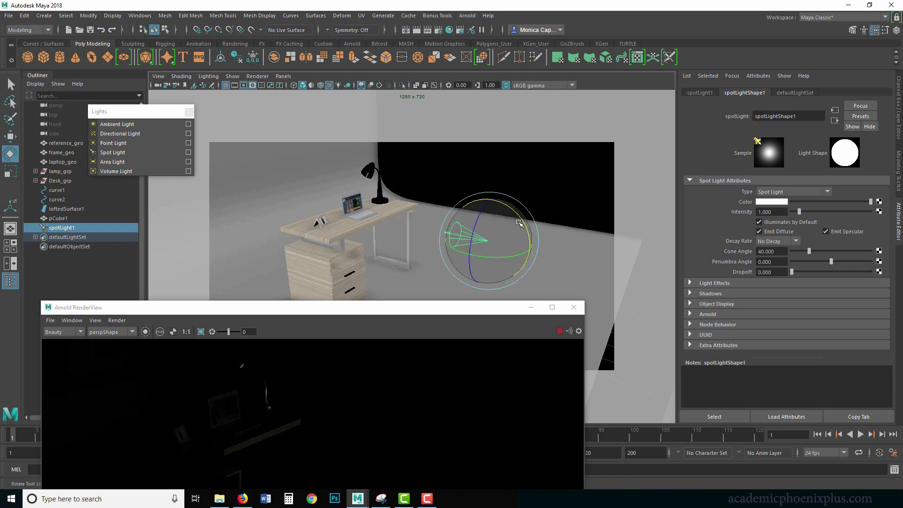
{"action": "left_click_drag", "start_coordinate": [518, 222], "coordinate": [463, 207]}
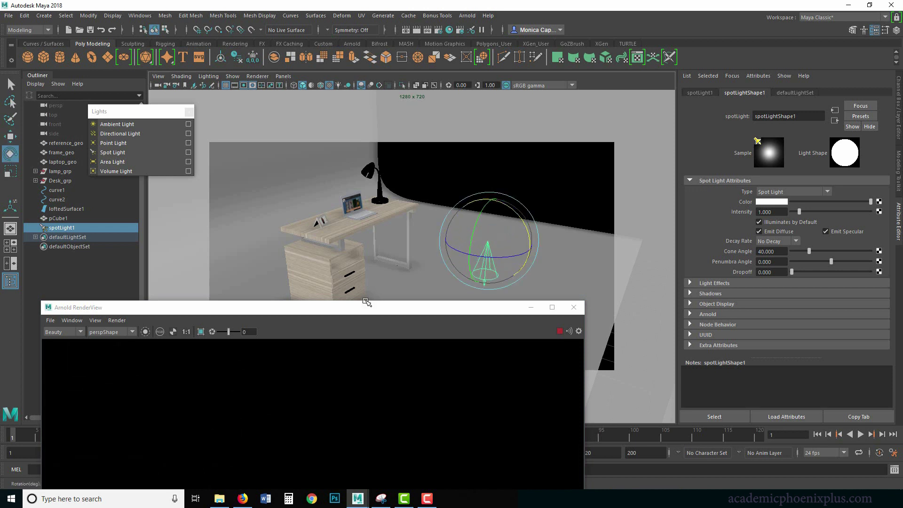
{"action": "left_click_drag", "start_coordinate": [355, 308], "coordinate": [232, 119]}
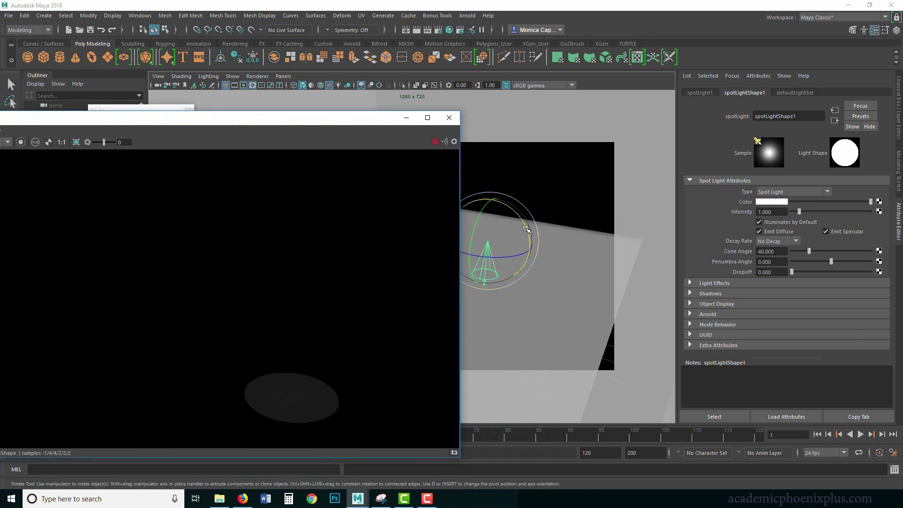
{"action": "left_click_drag", "start_coordinate": [526, 229], "coordinate": [551, 297]}
{"action": "left_click_drag", "start_coordinate": [511, 244], "coordinate": [529, 228]}
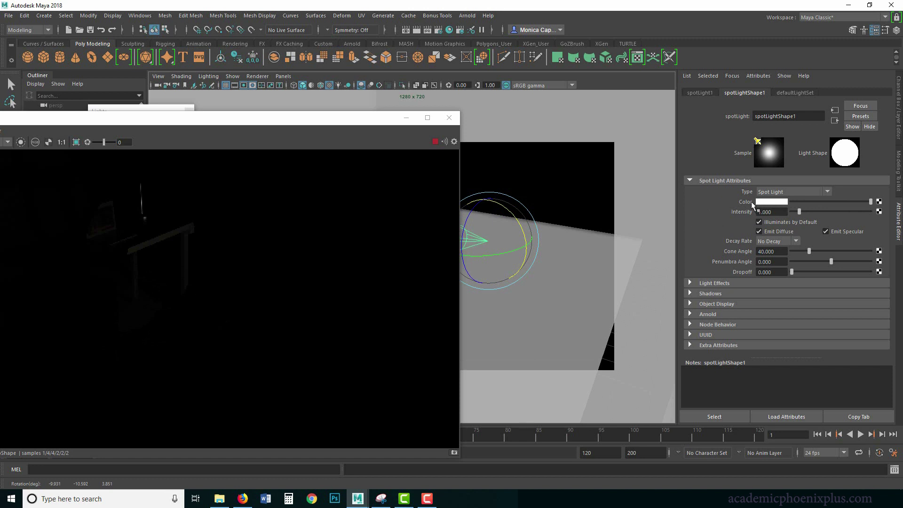
Try a light cyan color on the spot light and change it to a warm pale orange.
{"action": "left_click", "coordinate": [771, 202]}
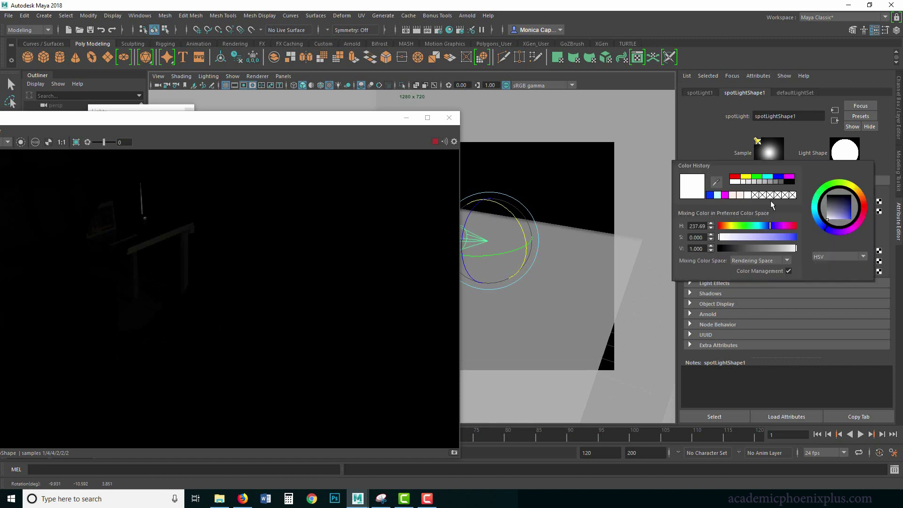
{"action": "left_click", "coordinate": [717, 195]}
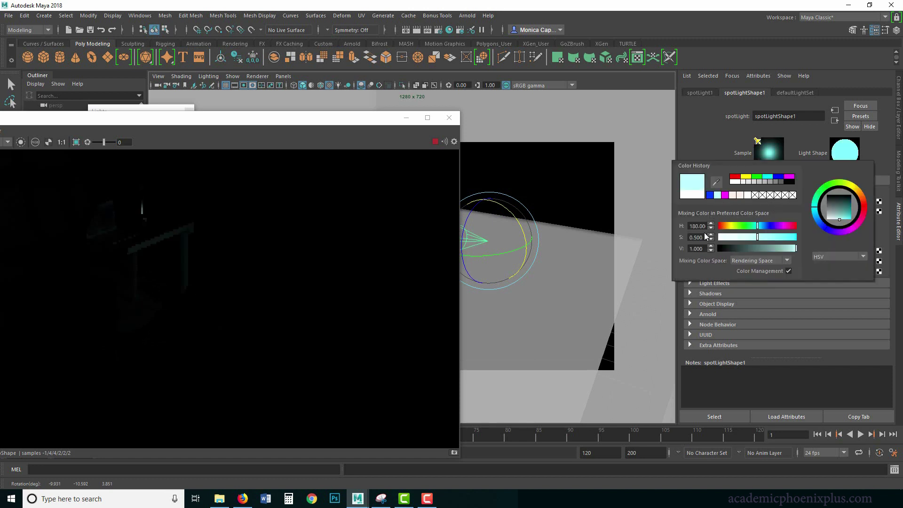
{"action": "left_click", "coordinate": [775, 201]}
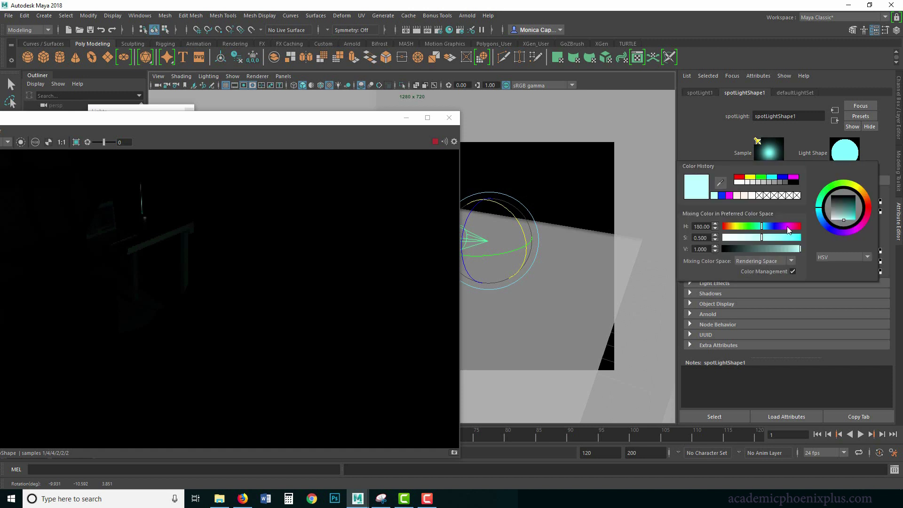
{"action": "left_click", "coordinate": [731, 226]}
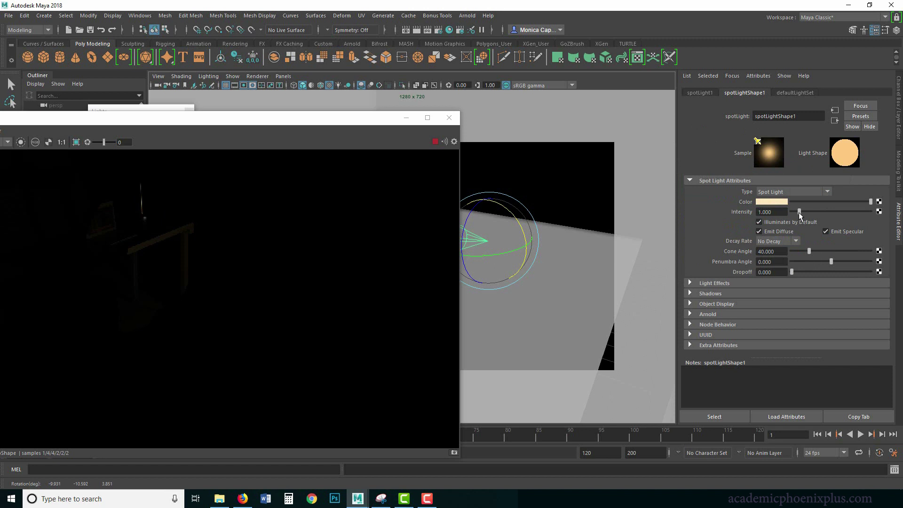
Raise the spot light's intensity to 6.807 and widen its cone angle to 124.697.
{"action": "left_click_drag", "start_coordinate": [799, 212], "coordinate": [844, 211]}
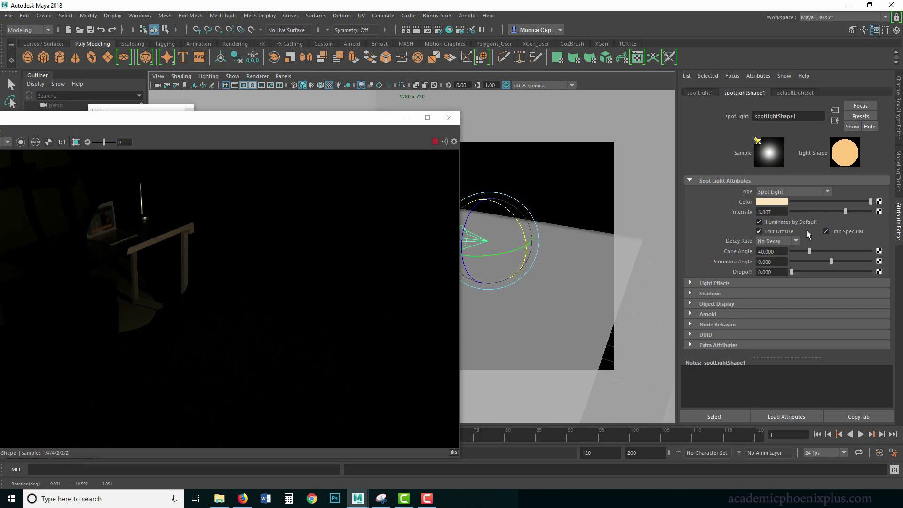
{"action": "left_click_drag", "start_coordinate": [812, 252], "coordinate": [845, 245]}
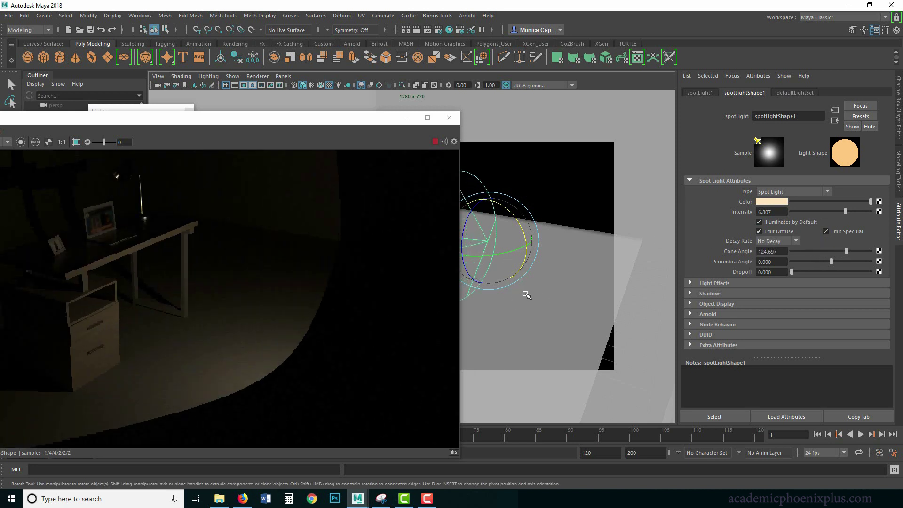
Move the spot light farther away from the desk and widen its cone angle to 179.994.
{"action": "key", "text": "w"}
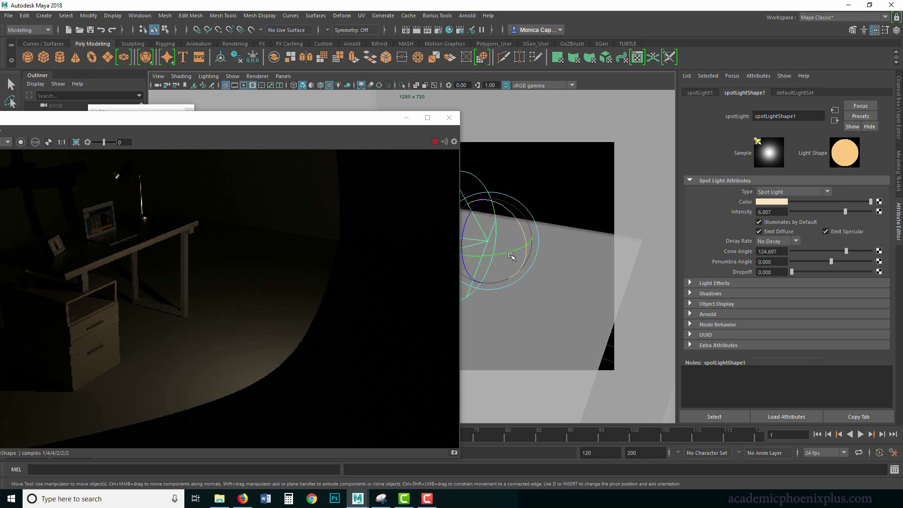
{"action": "left_click_drag", "start_coordinate": [535, 254], "coordinate": [600, 264]}
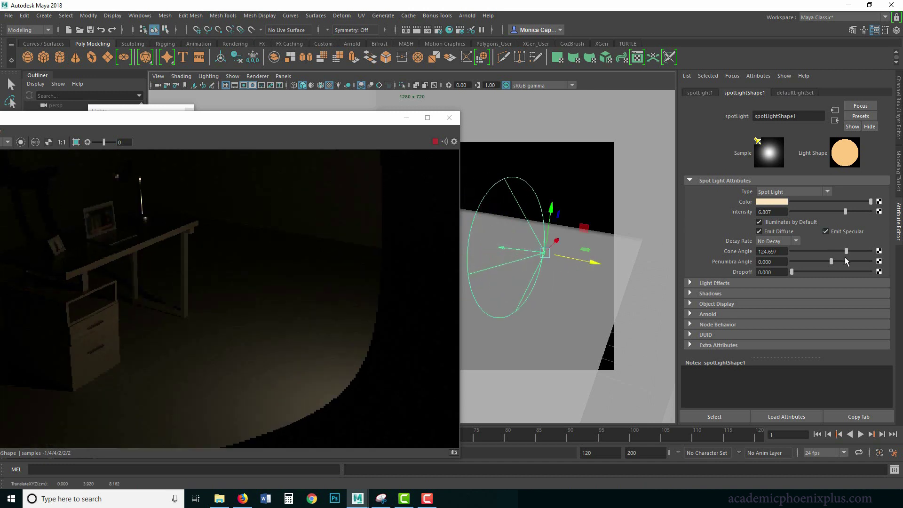
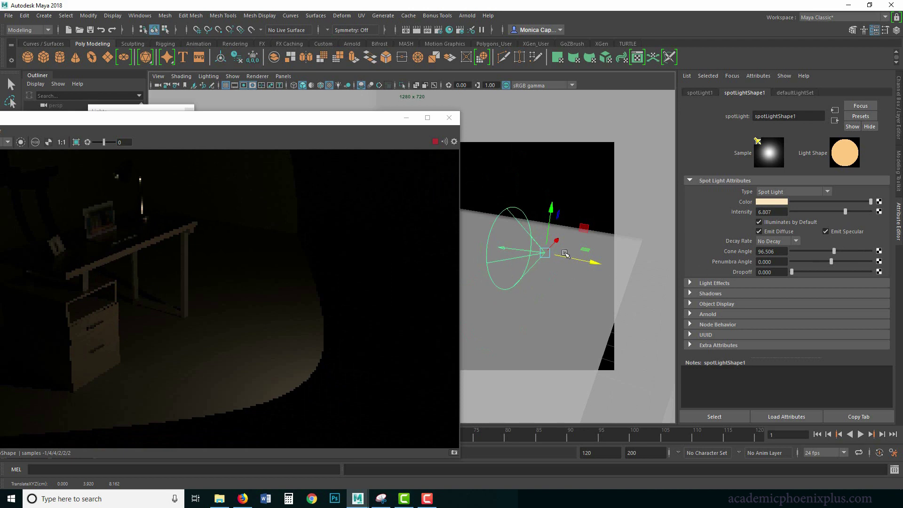
{"action": "left_click_drag", "start_coordinate": [837, 254], "coordinate": [875, 255]}
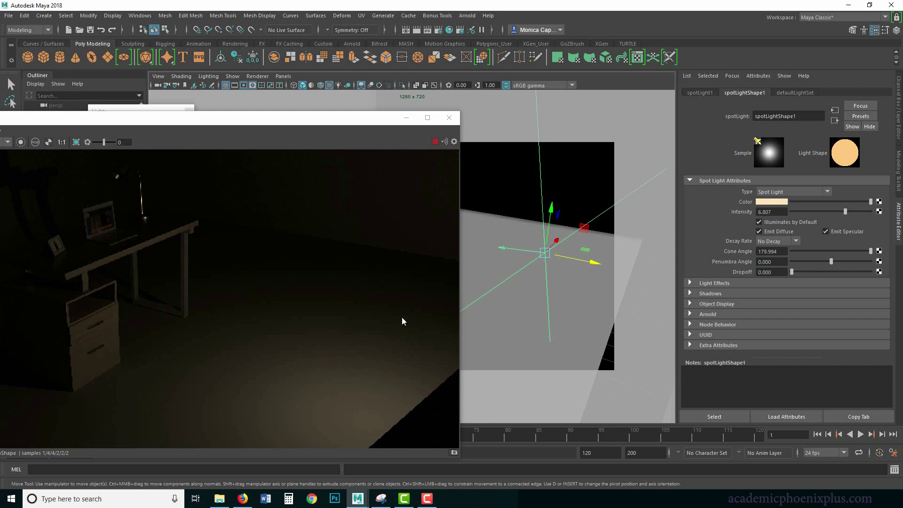
Narrow the spot light's cone angle to 81.326 and compare penumbra angles of 7.952, 0 and 7.711.
{"action": "mouse_move", "coordinate": [864, 250]}
{"action": "left_mouse_down"}
{"action": "mouse_move", "coordinate": [833, 251]}
{"action": "mouse_move", "coordinate": [833, 259]}
{"action": "mouse_move", "coordinate": [861, 256]}
{"action": "left_mouse_up"}
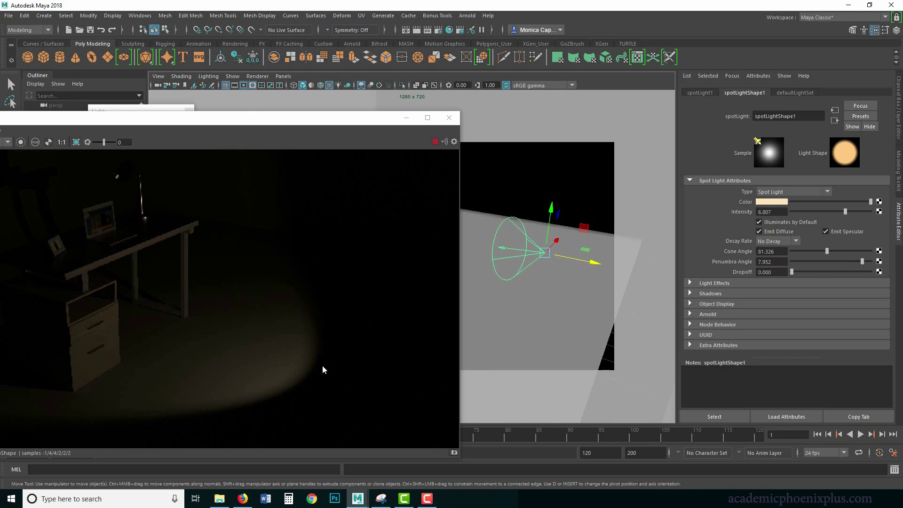
{"action": "left_click_drag", "start_coordinate": [862, 259], "coordinate": [830, 261]}
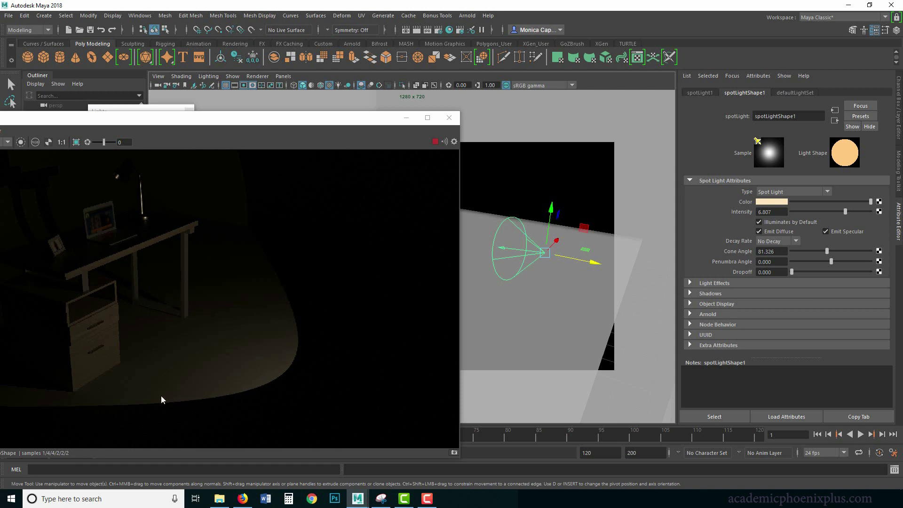
{"action": "left_click_drag", "start_coordinate": [835, 262], "coordinate": [860, 262]}
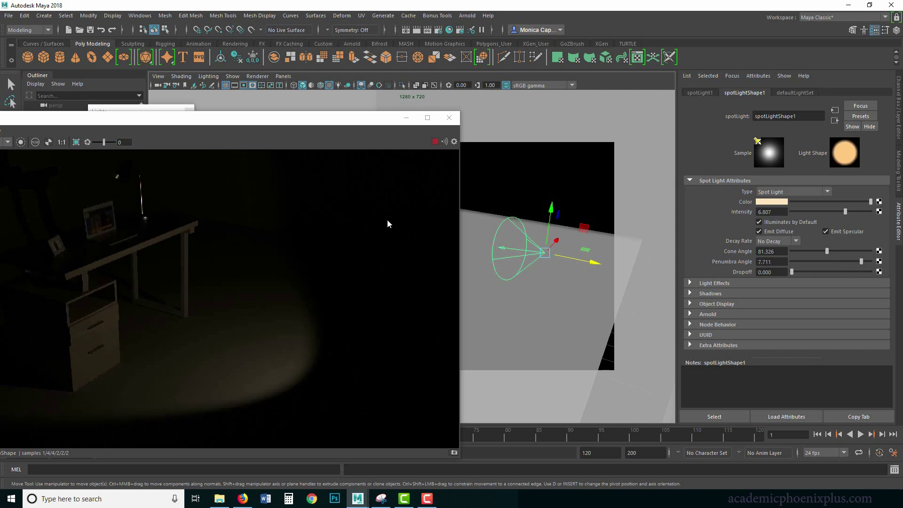
Aim the spot light straight down, reposition it above the floor nearer the desk and raise its intensity to 7.651.
{"action": "left_click", "coordinate": [544, 252]}
{"action": "key", "text": "e"}
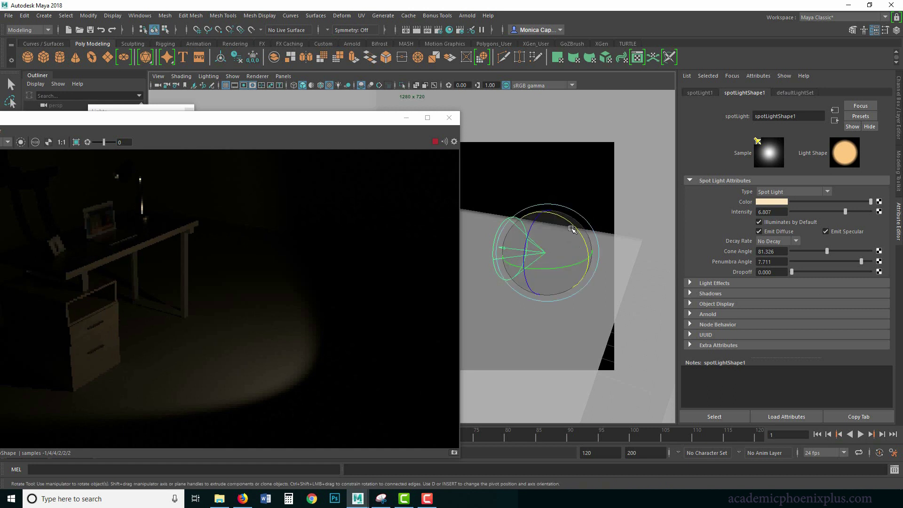
{"action": "left_click_drag", "start_coordinate": [570, 227], "coordinate": [506, 219]}
{"action": "key", "text": "w"}
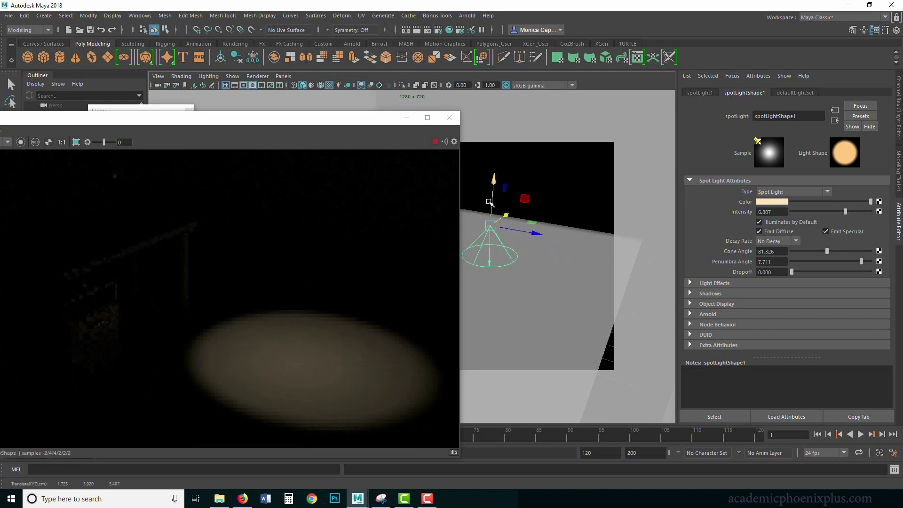
{"action": "mouse_move", "coordinate": [494, 183]}
{"action": "left_mouse_down"}
{"action": "mouse_move", "coordinate": [496, 162]}
{"action": "mouse_move", "coordinate": [496, 176]}
{"action": "left_mouse_up"}
{"action": "left_click_drag", "start_coordinate": [847, 212], "coordinate": [853, 212]}
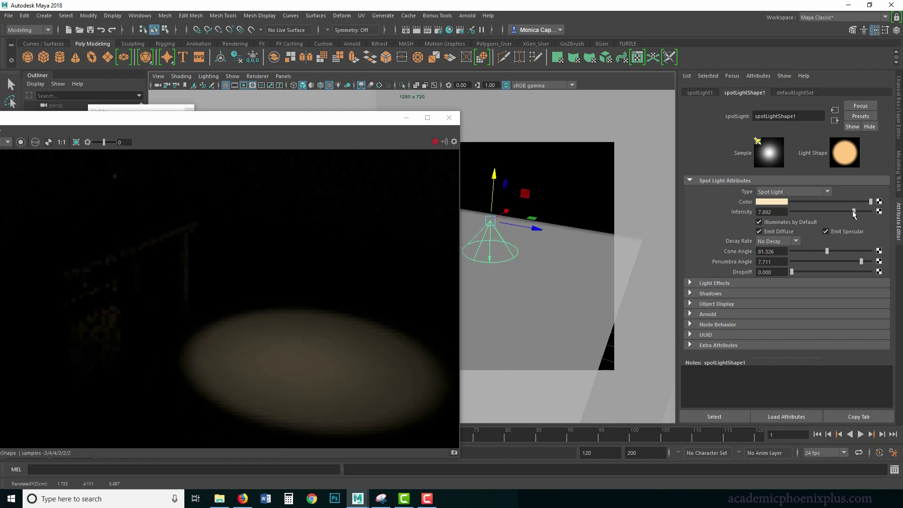
Test the spot light's penumbra angle at 10 and at negative values such as -2.169, and reset it to 0.
{"action": "left_click_drag", "start_coordinate": [844, 262], "coordinate": [874, 262]}
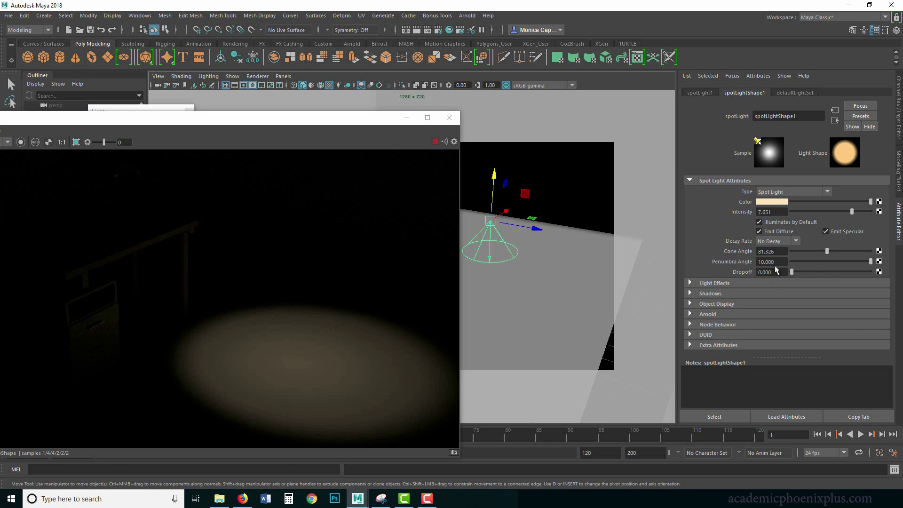
{"action": "middle_click_drag", "start_coordinate": [842, 265], "coordinate": [840, 266]}
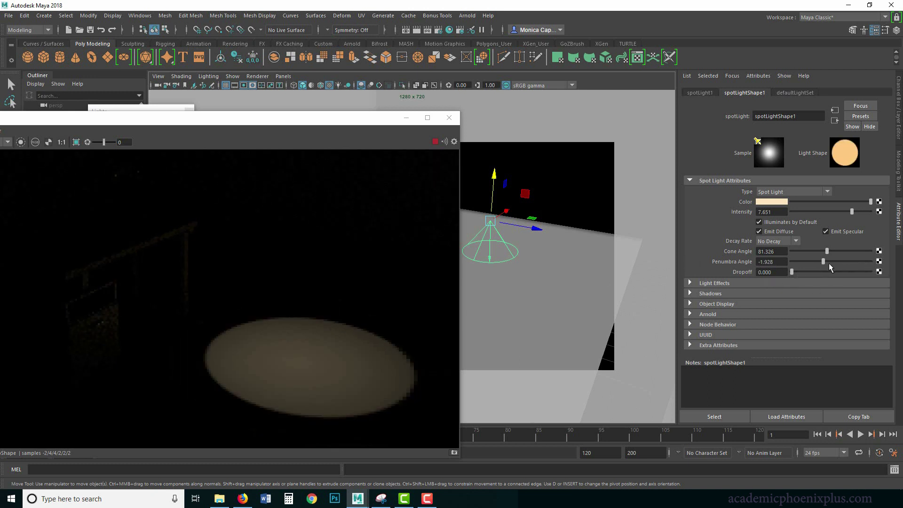
{"action": "left_click_drag", "start_coordinate": [828, 264], "coordinate": [788, 267]}
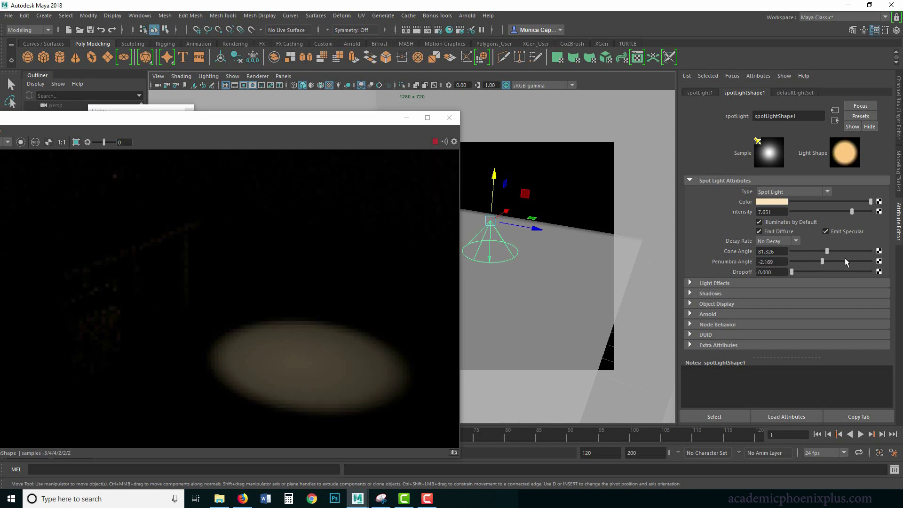
{"action": "left_click_drag", "start_coordinate": [844, 261], "coordinate": [898, 262]}
{"action": "left_click_drag", "start_coordinate": [831, 261], "coordinate": [826, 261]}
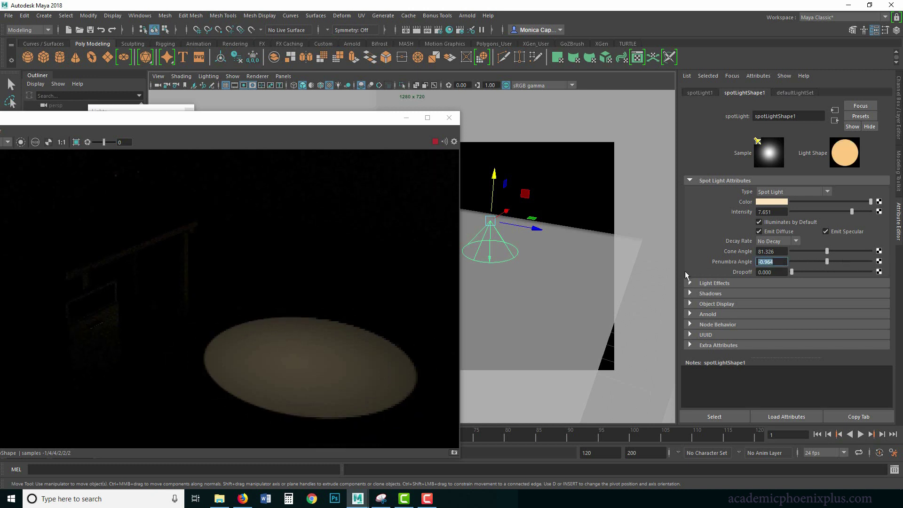
{"action": "type", "text": "0"}
{"action": "key", "text": "Return"}
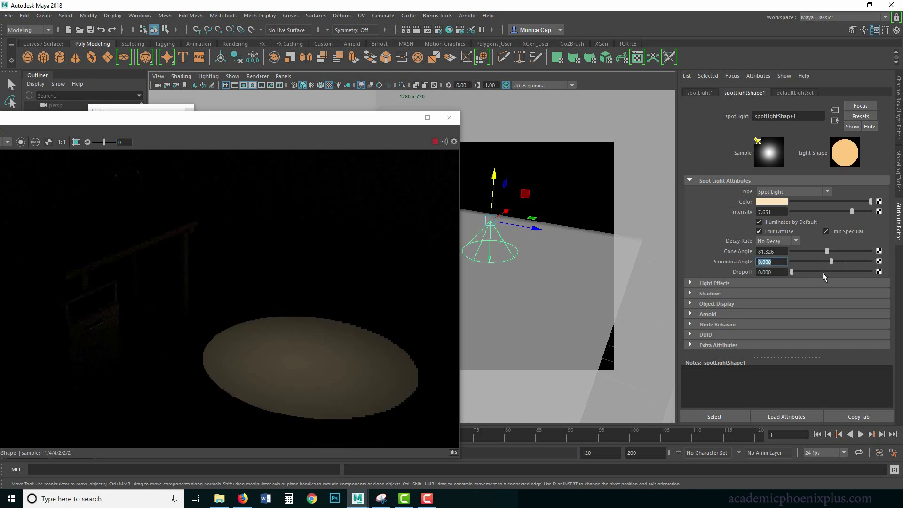
Raise the spot light's penumbra angle to 8.193, try a dropoff of 10.753 and set the dropoff to 3.
{"action": "mouse_move", "coordinate": [793, 271]}
{"action": "left_mouse_down"}
{"action": "mouse_move", "coordinate": [801, 272]}
{"action": "mouse_move", "coordinate": [792, 272]}
{"action": "left_mouse_up"}
{"action": "left_click", "coordinate": [792, 272]}
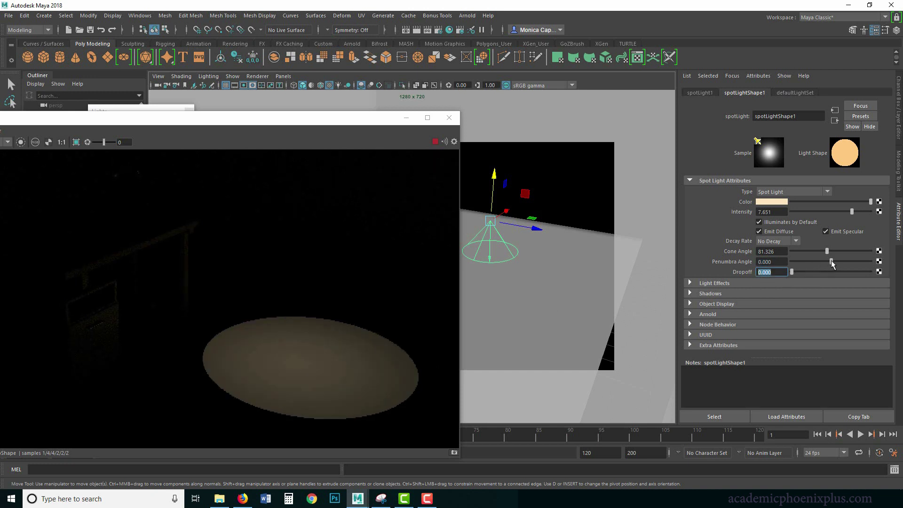
{"action": "left_click_drag", "start_coordinate": [830, 261], "coordinate": [863, 261]}
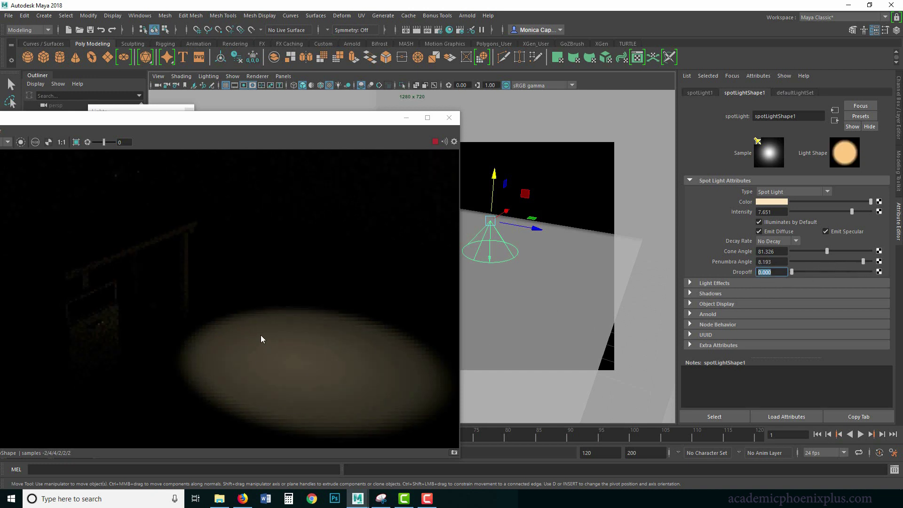
{"action": "left_click_drag", "start_coordinate": [791, 272], "coordinate": [752, 276]}
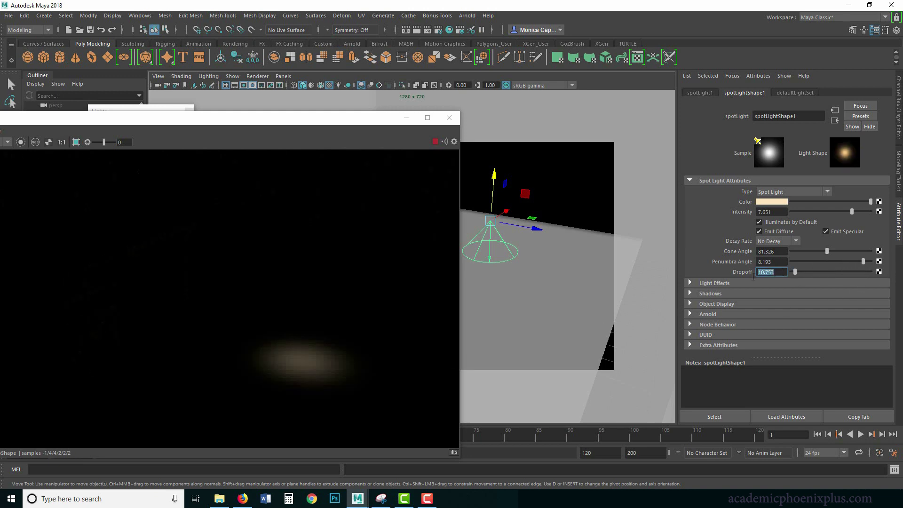
{"action": "key", "text": "Return"}
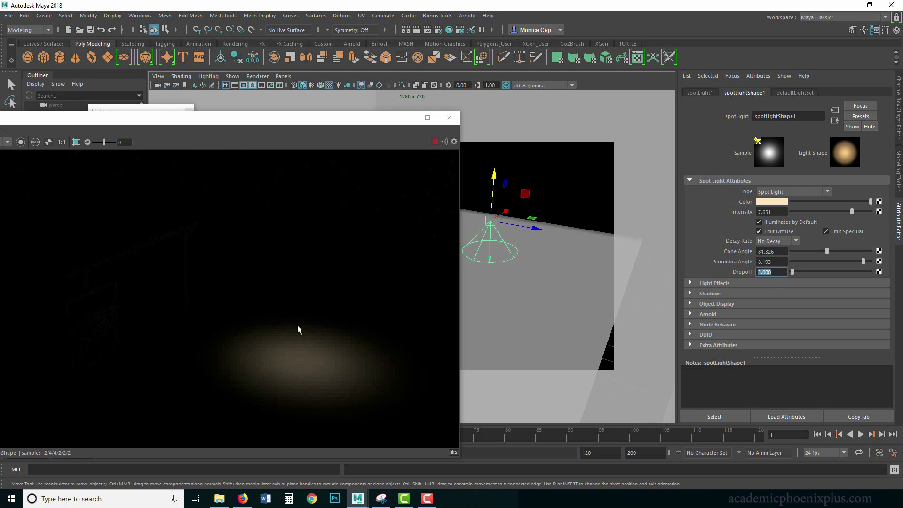
Set the spot light's penumbra angle to 10 and widen its cone angle to 142.045.
{"action": "left_click", "coordinate": [778, 272]}
{"action": "key", "text": "shift+Tab"}
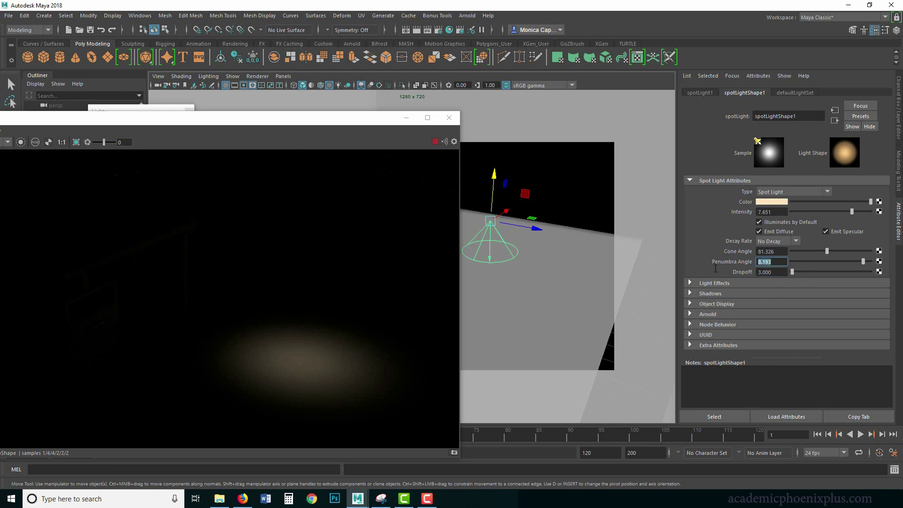
{"action": "type", "text": "10"}
{"action": "key", "text": "Return"}
{"action": "left_click_drag", "start_coordinate": [828, 251], "coordinate": [854, 251]}
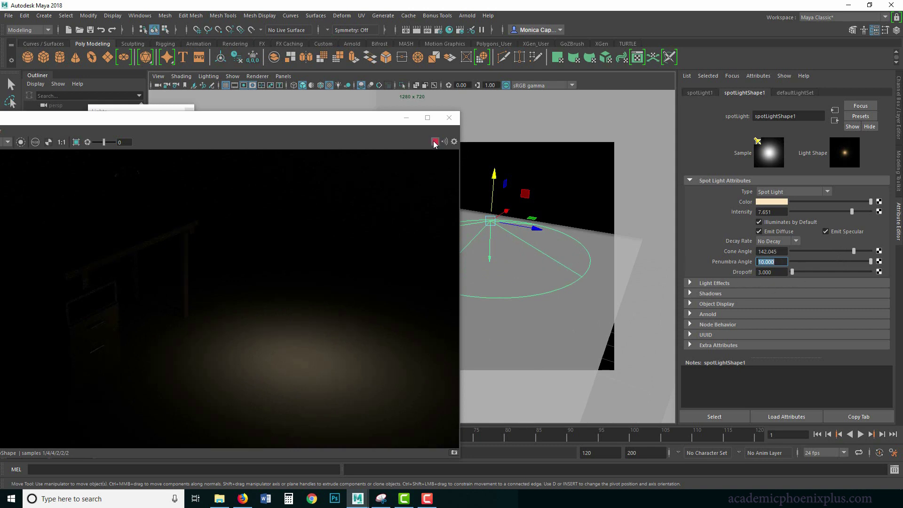
{"action": "left_click", "coordinate": [712, 294]}
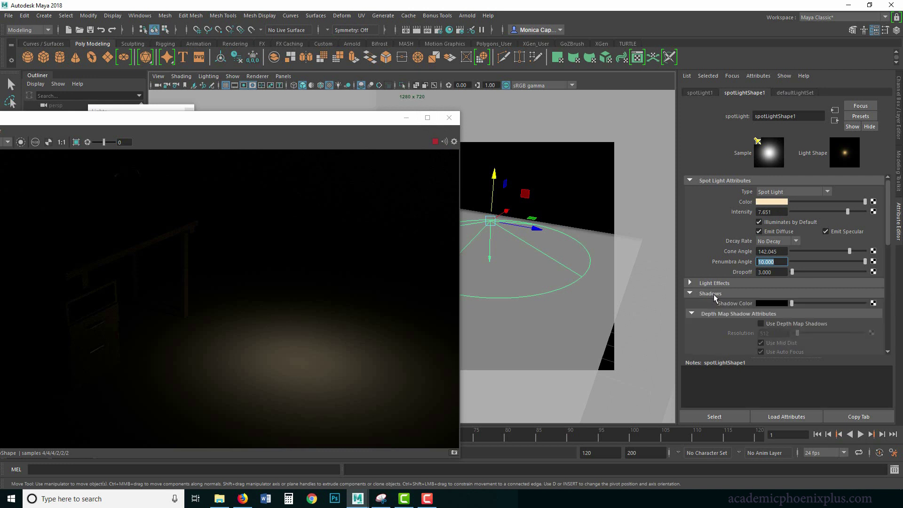
{"action": "left_click", "coordinate": [706, 294]}
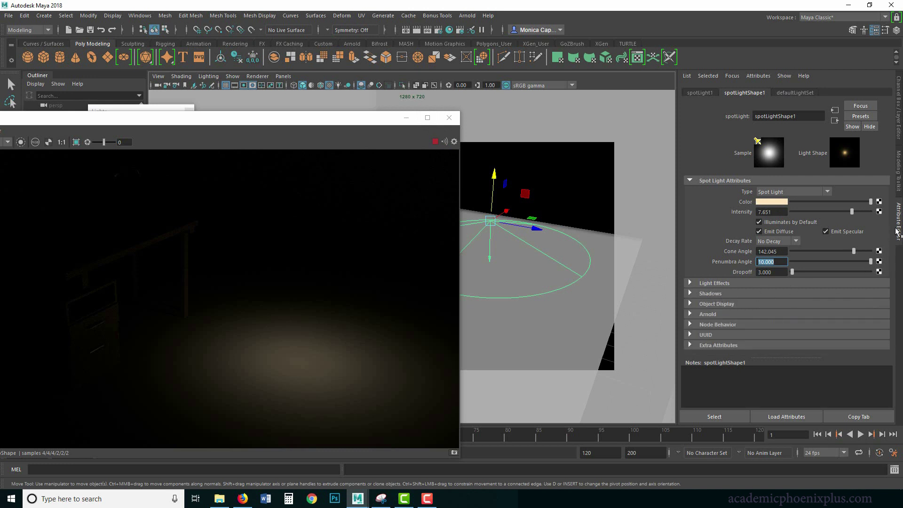
Enable color temperature at 6500 in the spot light's Arnold settings and raise its exposure.
{"action": "left_click", "coordinate": [777, 313]}
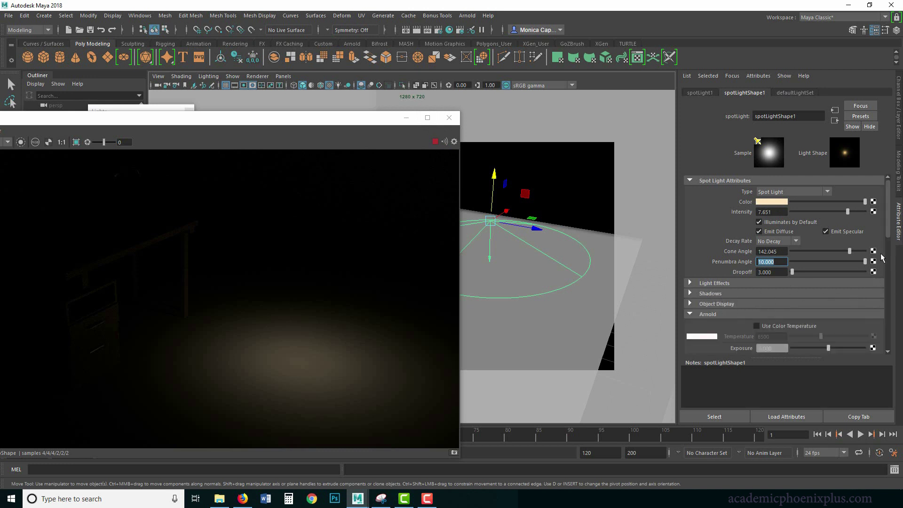
{"action": "left_click_drag", "start_coordinate": [888, 224], "coordinate": [883, 264]}
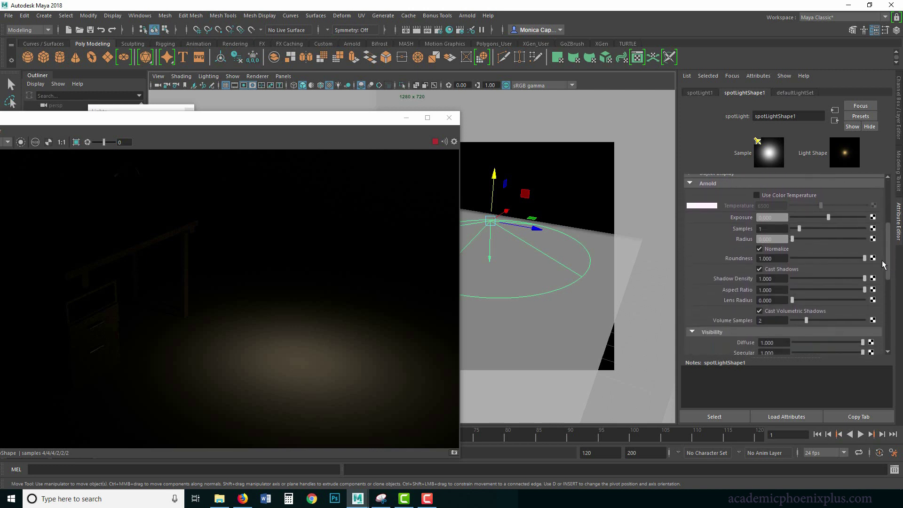
{"action": "left_click", "coordinate": [794, 195]}
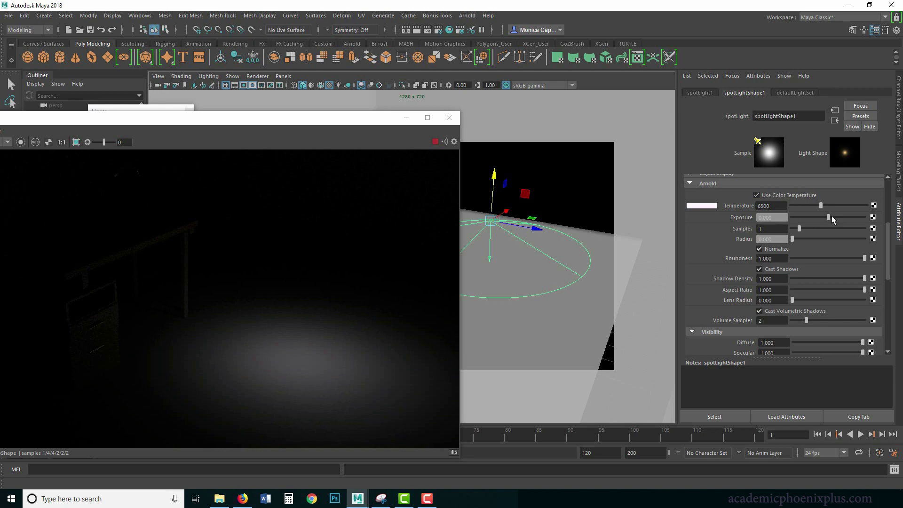
{"action": "left_click_drag", "start_coordinate": [831, 217], "coordinate": [843, 217]}
{"action": "key", "text": "Tab"}
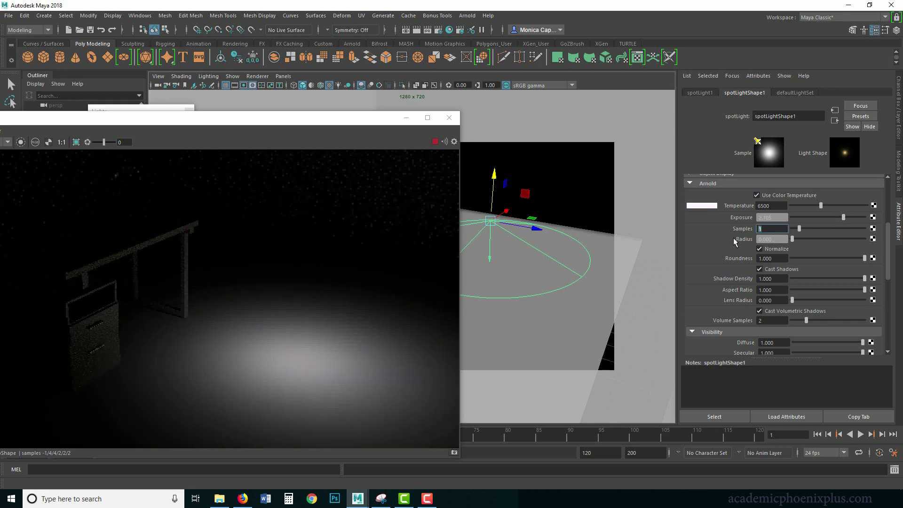
{"action": "type", "text": "6"}
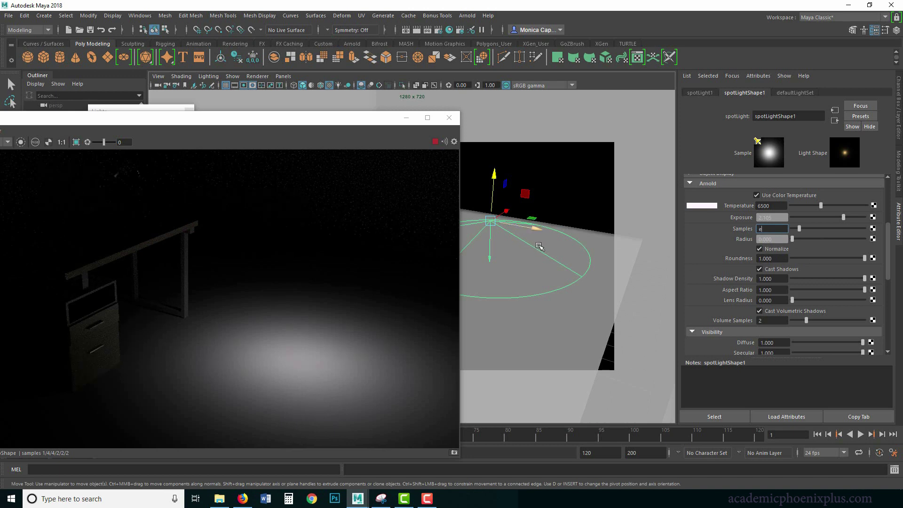
{"action": "type", "text": "3"}
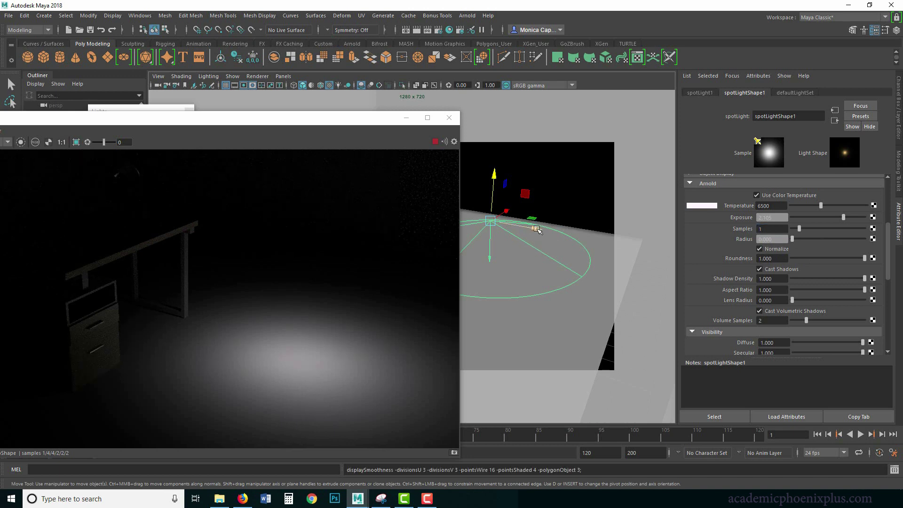
Rotate the spot light to aim toward the desk and lamp, and frame the desk in the render.
{"action": "type", "text": "e"}
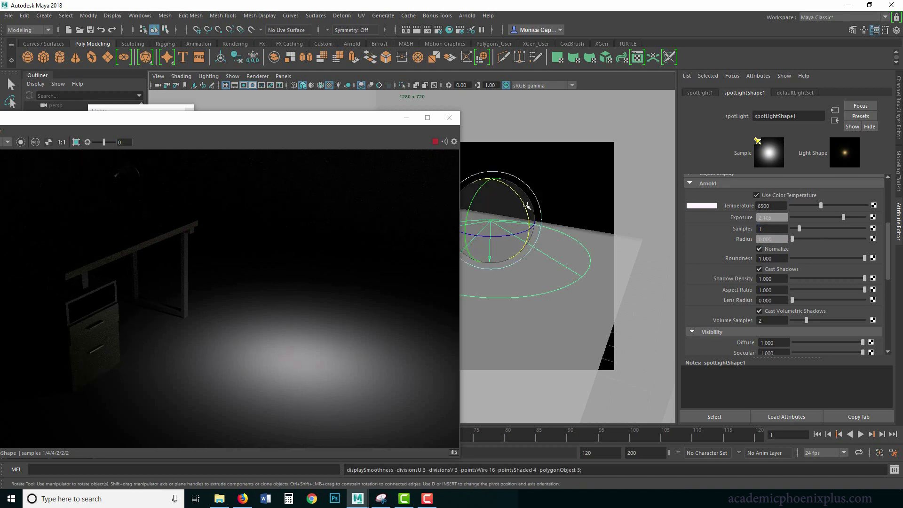
{"action": "left_click_drag", "start_coordinate": [534, 217], "coordinate": [538, 236]}
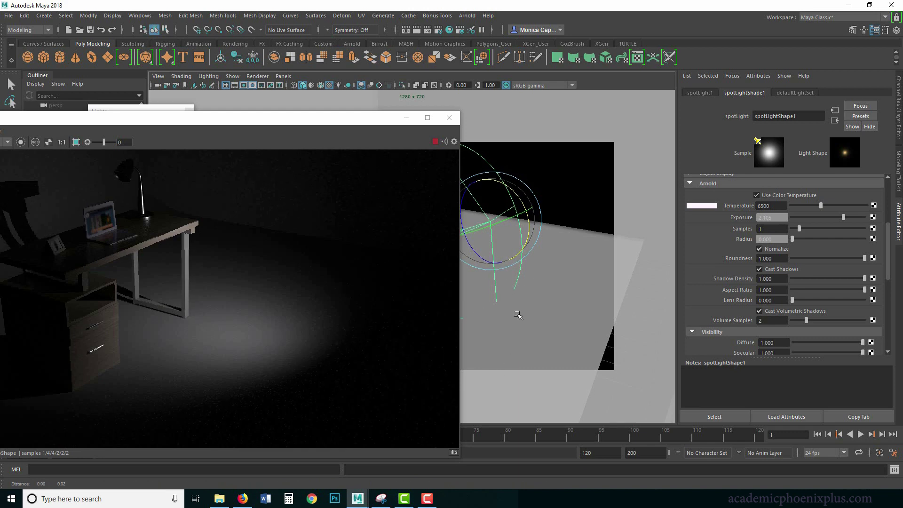
{"action": "middle_click_drag", "start_coordinate": [520, 316], "coordinate": [581, 341]}
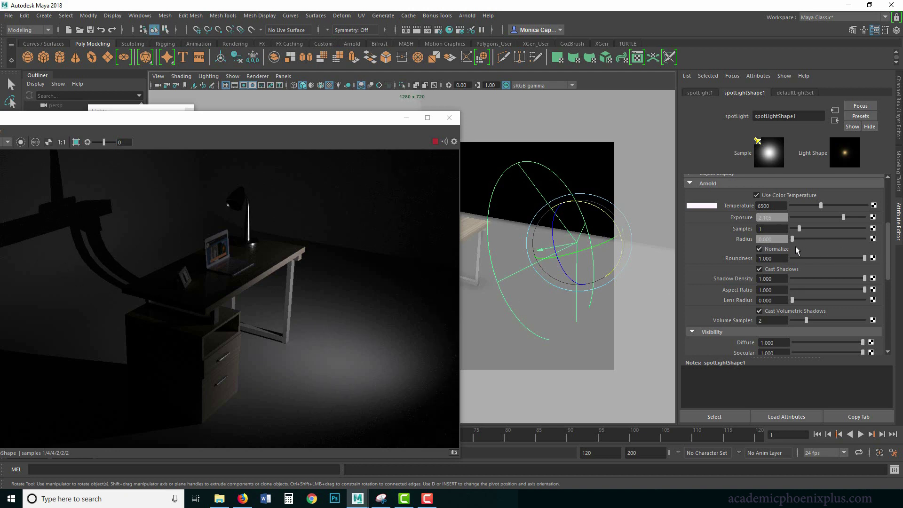
Test larger values and 0.1 for the spot light's radius, and set the radius to 0.5.
{"action": "left_click_drag", "start_coordinate": [795, 239], "coordinate": [803, 237]}
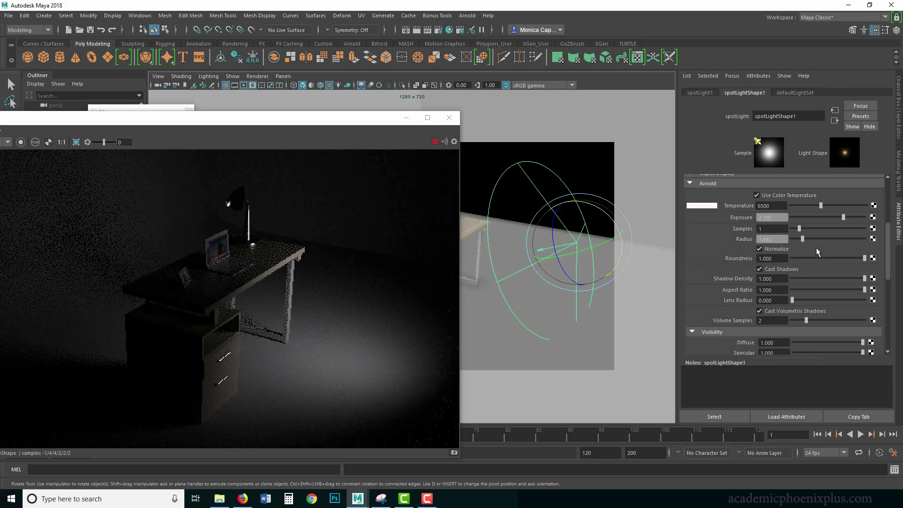
{"action": "left_click_drag", "start_coordinate": [802, 239], "coordinate": [799, 239]}
{"action": "type", "text": "0.1"}
{"action": "key", "text": "Return"}
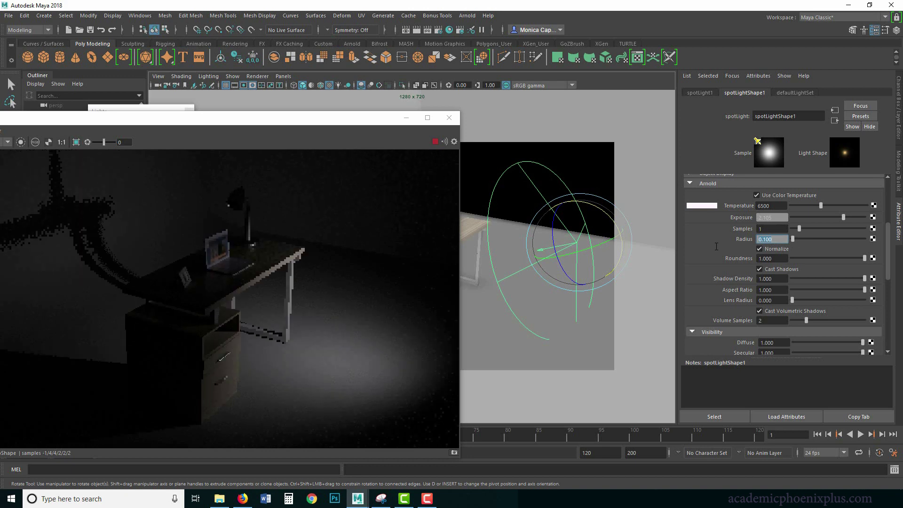
{"action": "type", "text": "0.5"}
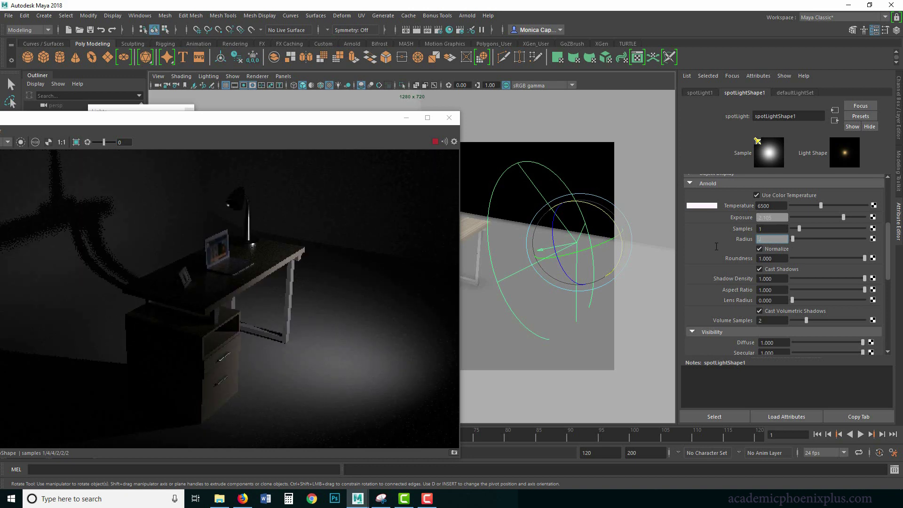
{"action": "key", "text": "Return"}
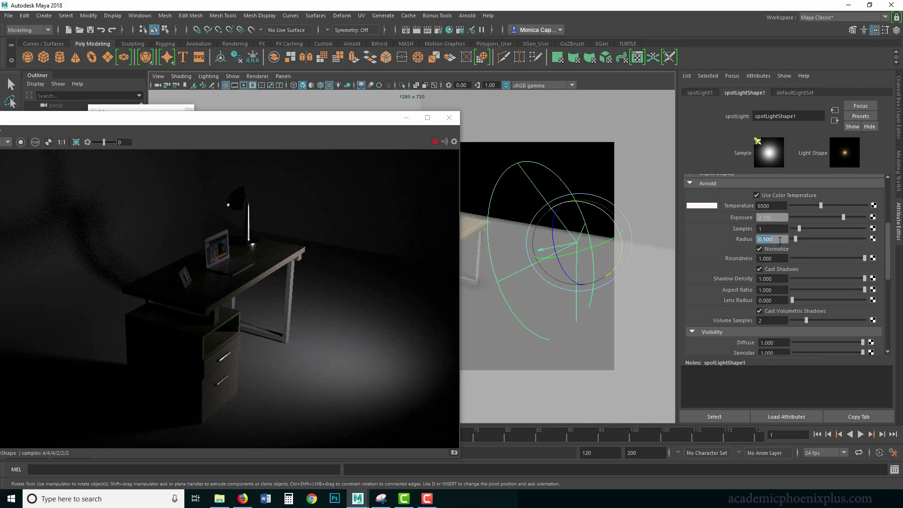
Raise the spot light's samples to 3 and scale the light up slightly.
{"action": "left_click_drag", "start_coordinate": [799, 229], "coordinate": [811, 229]}
{"action": "key", "text": "r"}
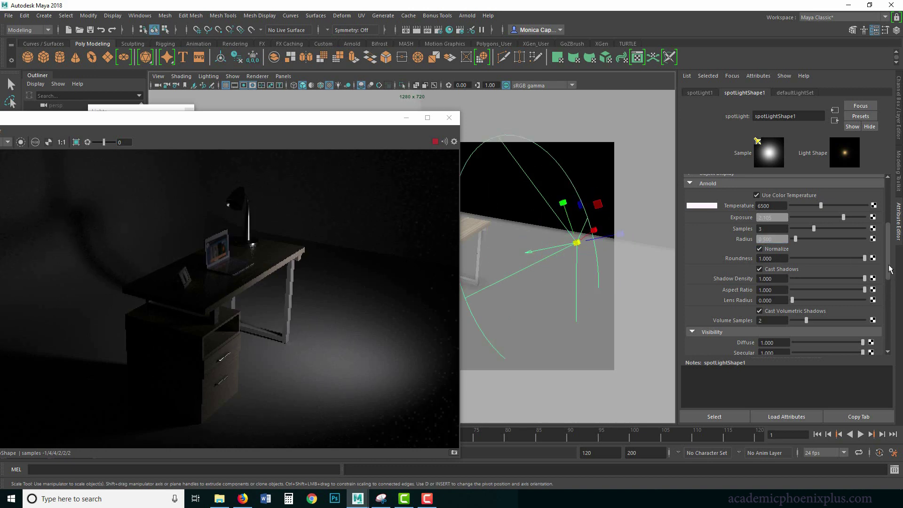
Test the spot light with shadow casting off and with an aspect ratio of 0.092, restoring both settings.
{"action": "scroll", "coordinate": [801, 273], "scroll_direction": "down", "scroll_amount": 1}
{"action": "left_click", "coordinate": [779, 240]}
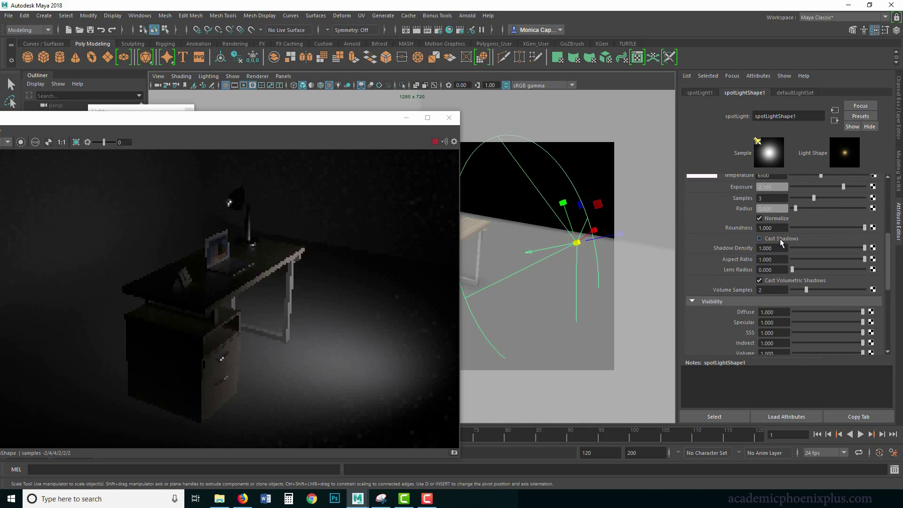
{"action": "left_click", "coordinate": [826, 258]}
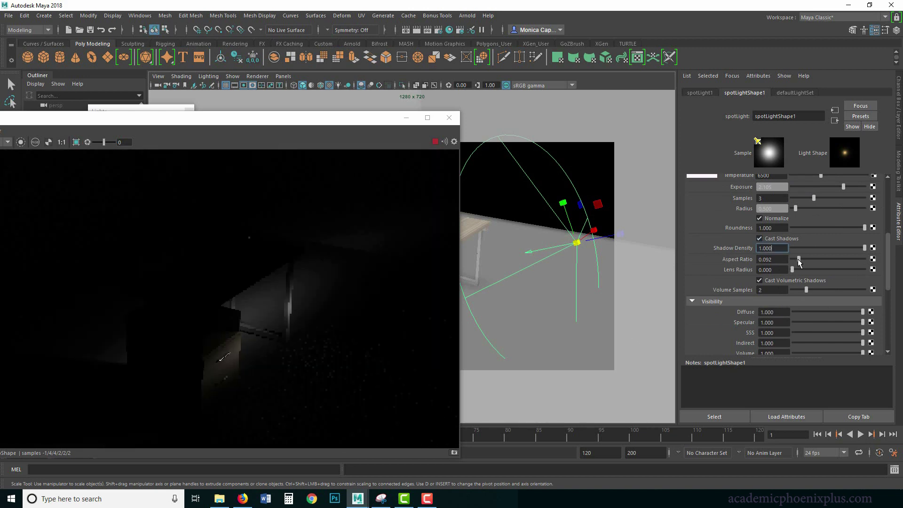
{"action": "left_click_drag", "start_coordinate": [838, 257], "coordinate": [888, 262]}
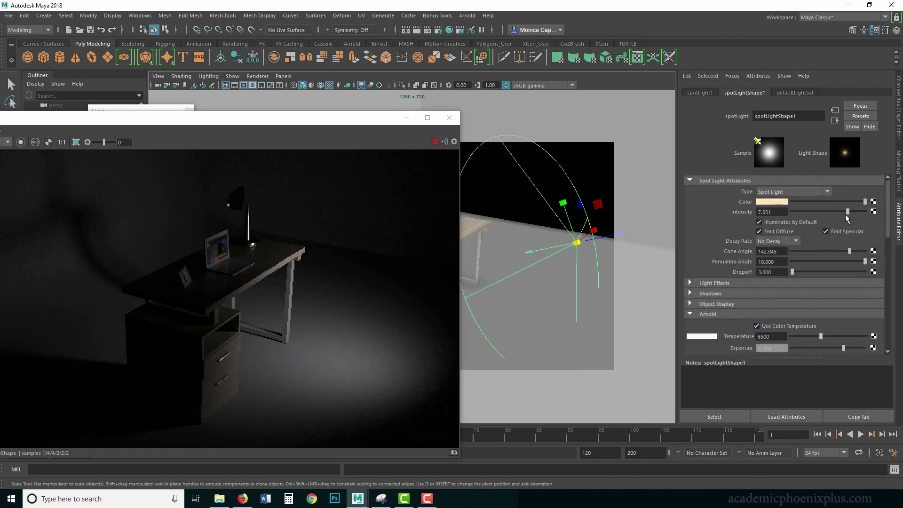
Raise the spot light's intensity to 10 and increase its Arnold exposure further.
{"action": "left_click_drag", "start_coordinate": [851, 211], "coordinate": [886, 212]}
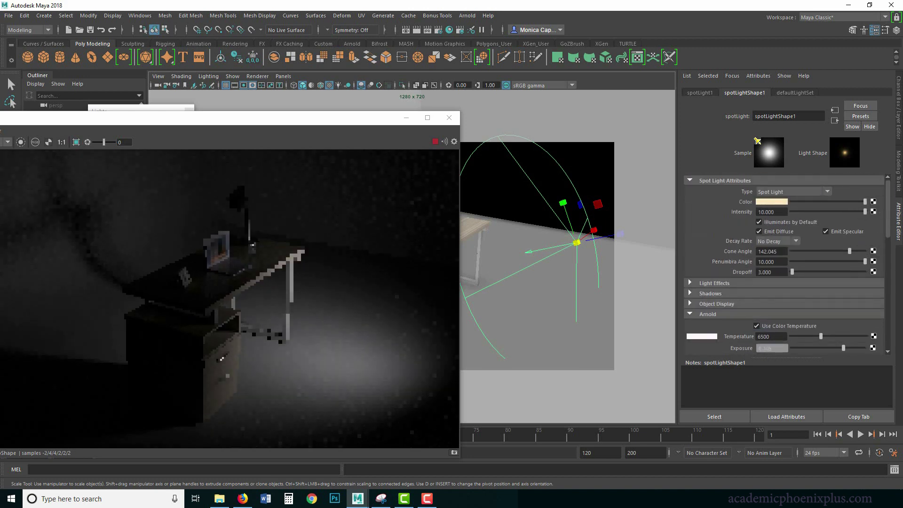
{"action": "scroll", "coordinate": [893, 237], "scroll_direction": "down", "scroll_amount": 4}
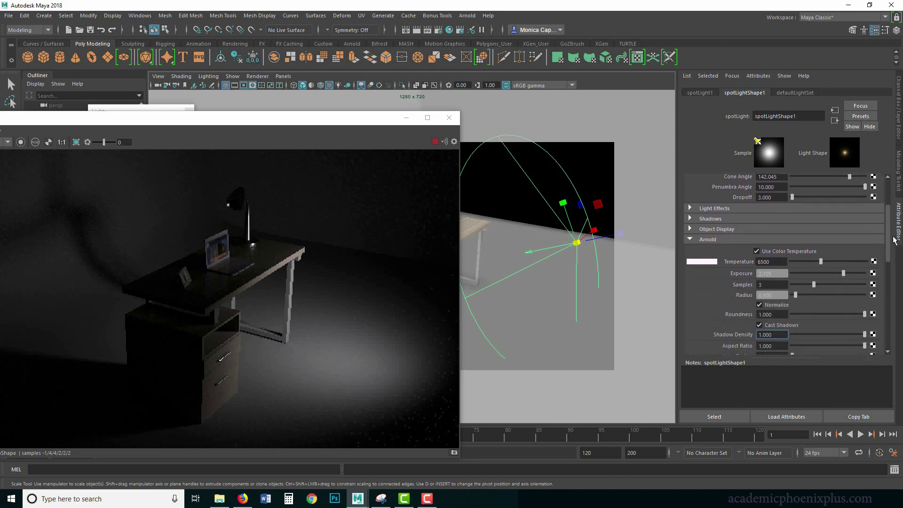
{"action": "left_click", "coordinate": [853, 272]}
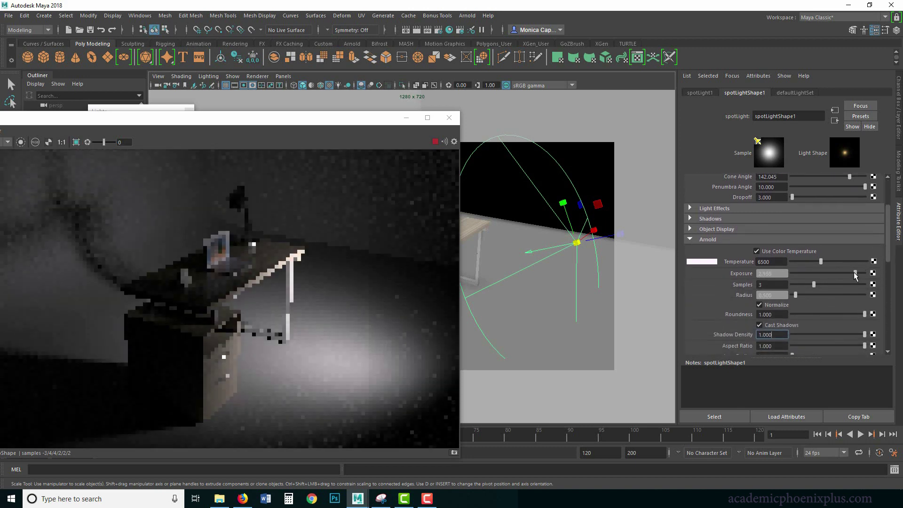
Test the spot light's aspect ratio at 0.138 while aiming it at the floor beside the desk, and restore the ratio to 1.
{"action": "scroll", "coordinate": [888, 277], "scroll_direction": "down", "scroll_amount": 2}
{"action": "scroll", "coordinate": [888, 278], "scroll_direction": "down", "scroll_amount": 2}
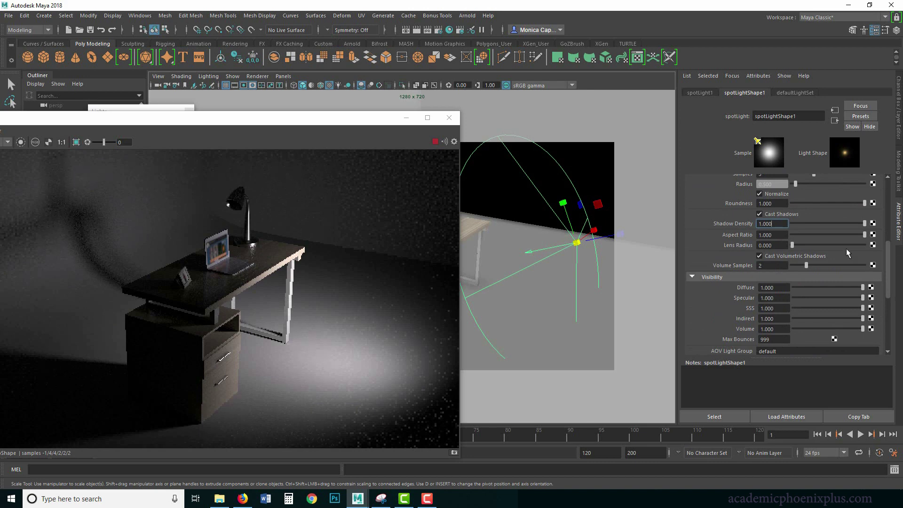
{"action": "left_click_drag", "start_coordinate": [861, 238], "coordinate": [804, 234]}
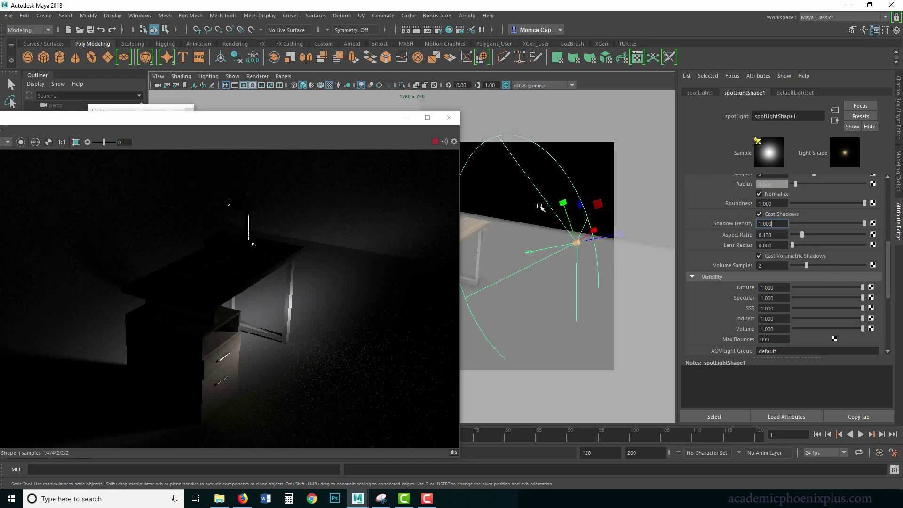
{"action": "key", "text": "w"}
{"action": "key", "text": "e"}
{"action": "left_click_drag", "start_coordinate": [598, 208], "coordinate": [548, 213]}
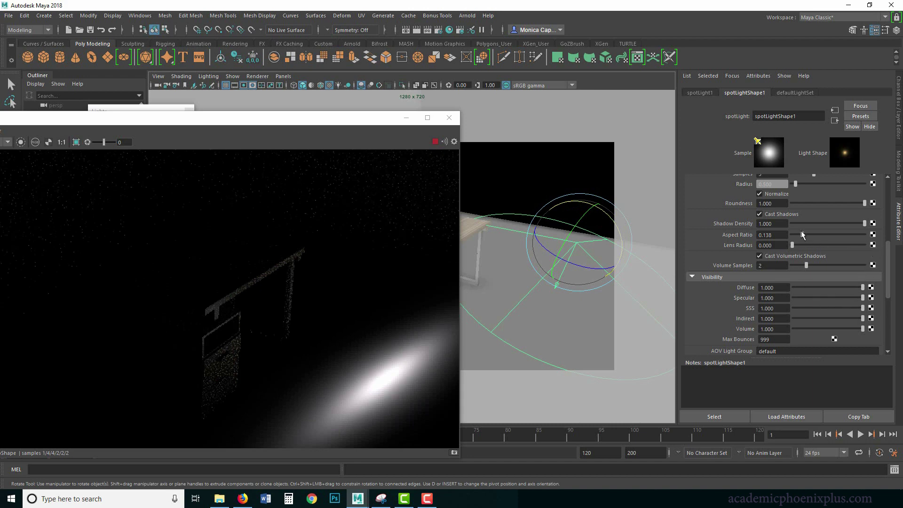
{"action": "left_click_drag", "start_coordinate": [808, 238], "coordinate": [865, 234]}
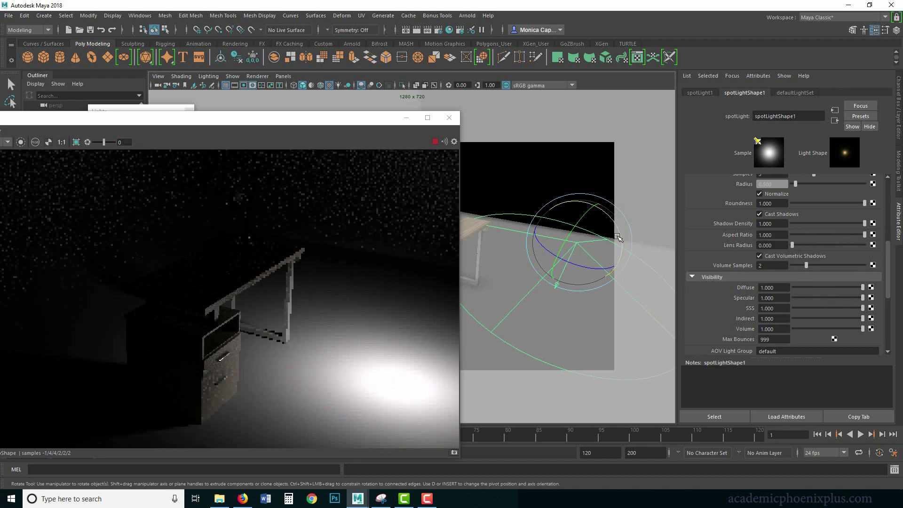
Rotate the spot light slightly toward the desk and test its lens radius at 1.
{"action": "left_click_drag", "start_coordinate": [617, 237], "coordinate": [581, 229]}
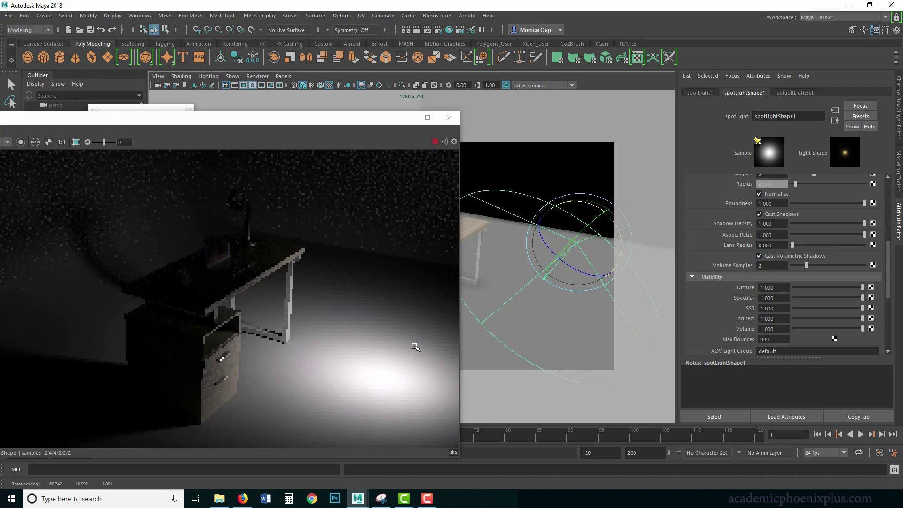
{"action": "left_click_drag", "start_coordinate": [791, 244], "coordinate": [865, 244]}
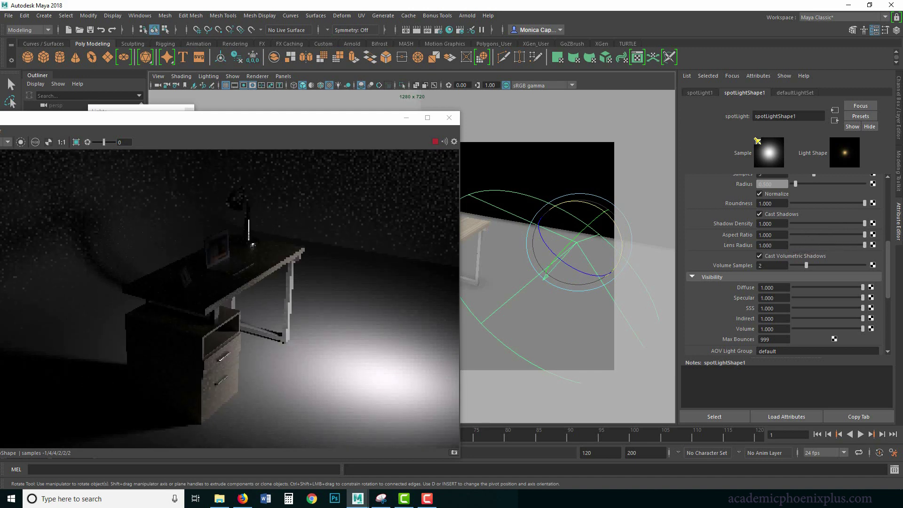
Switch to Firefox's Arnold Spot Light documentation, examine the Lens Radius section and its laser sword tip, and return to Maya.
{"action": "key", "text": "alt+Tab"}
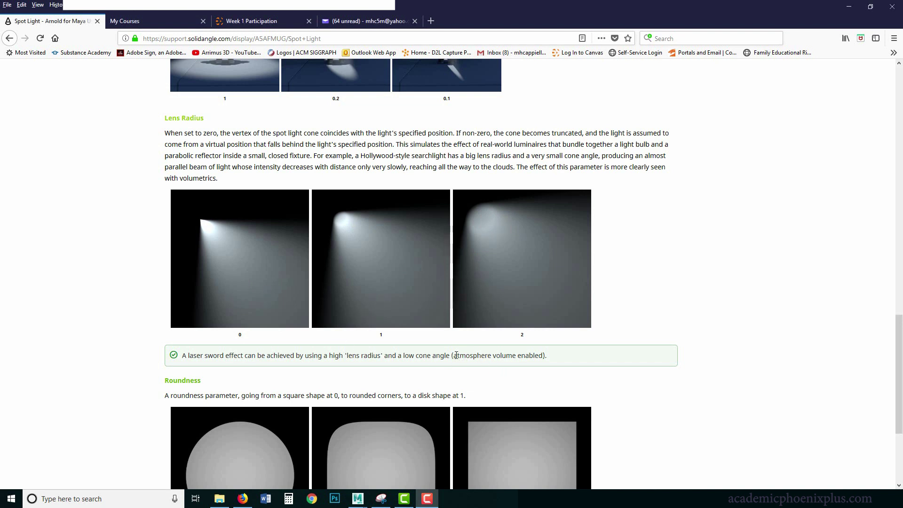
{"action": "left_click_drag", "start_coordinate": [451, 355], "coordinate": [546, 356]}
{"action": "left_click", "coordinate": [426, 356]}
{"action": "left_click_drag", "start_coordinate": [426, 356], "coordinate": [546, 356]}
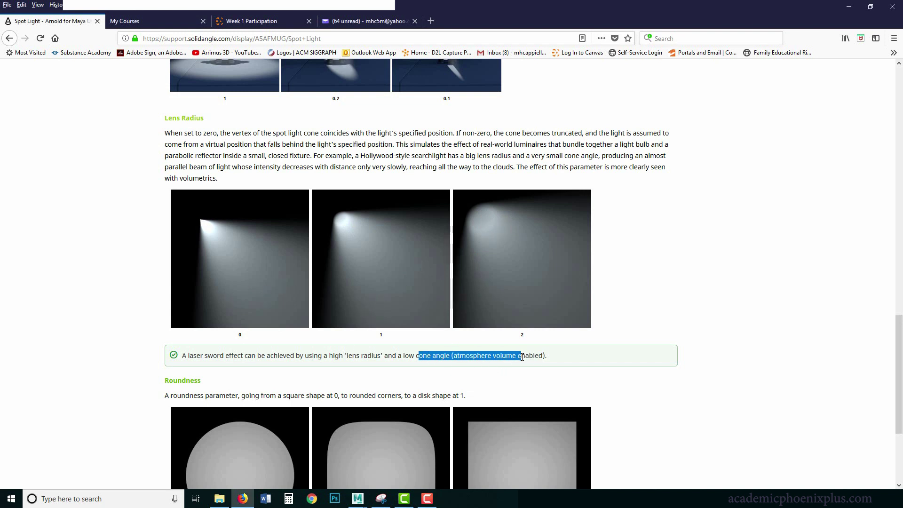
{"action": "left_click", "coordinate": [545, 356]}
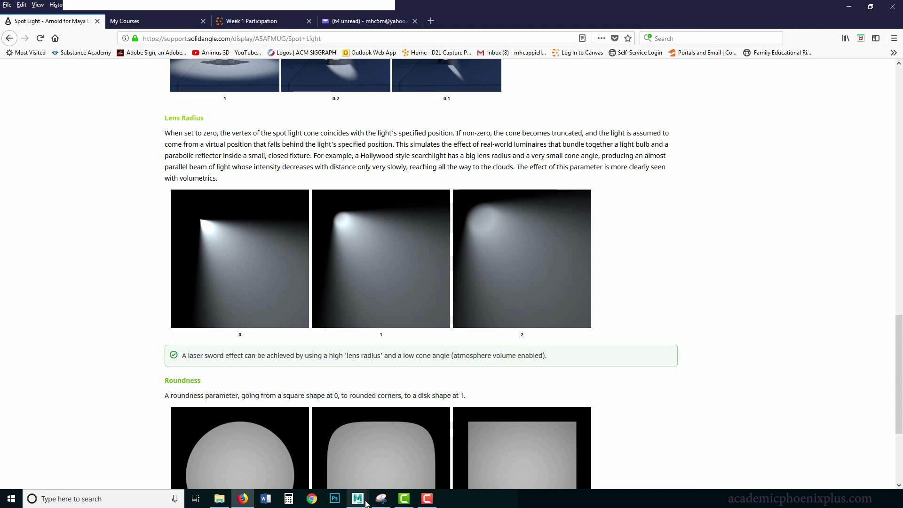
{"action": "mouse_move", "coordinate": [358, 499]}
{"action": "left_click", "coordinate": [413, 461]}
Test the spot light's diffuse visibility and return it to 1.
{"action": "scroll", "coordinate": [767, 207], "scroll_direction": "down", "scroll_amount": 5}
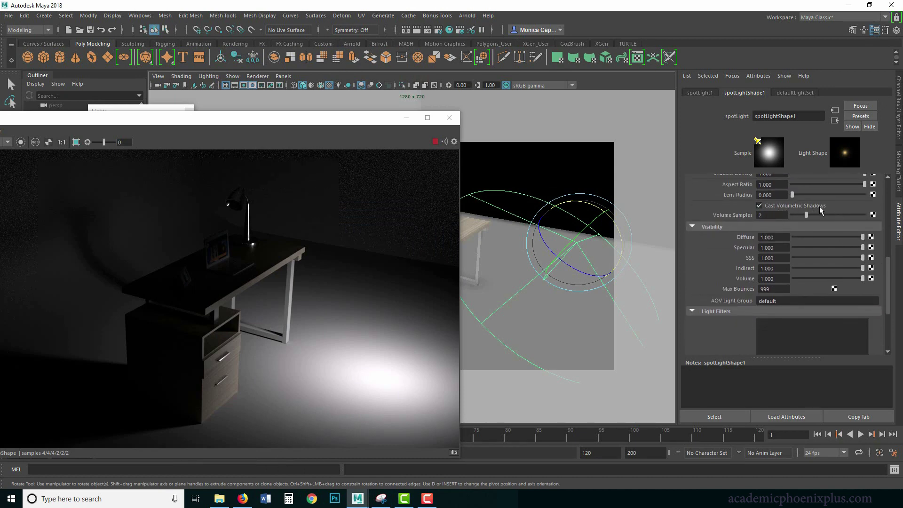
{"action": "left_click_drag", "start_coordinate": [861, 237], "coordinate": [899, 248]}
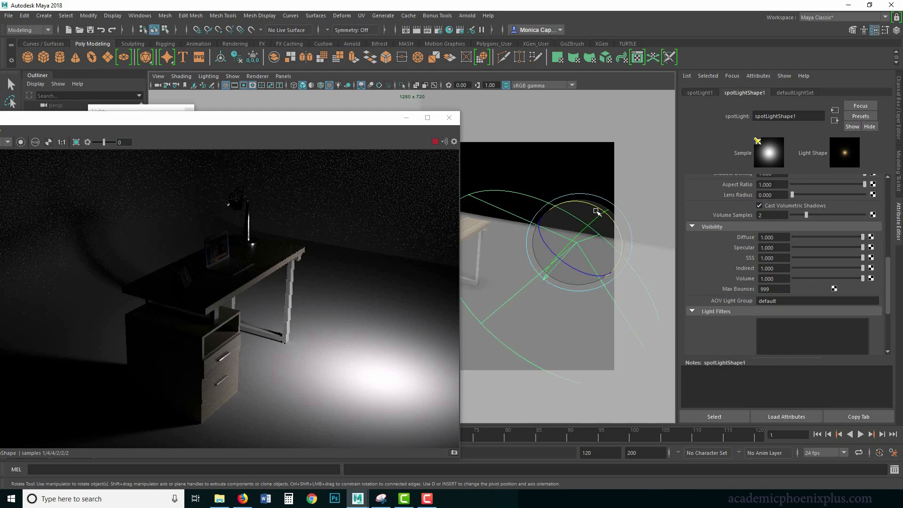
Delete the spot light from the scene, and stop and minimize the Arnold render view.
{"action": "left_click_drag", "start_coordinate": [596, 211], "coordinate": [601, 208]}
{"action": "left_click", "coordinate": [510, 218]}
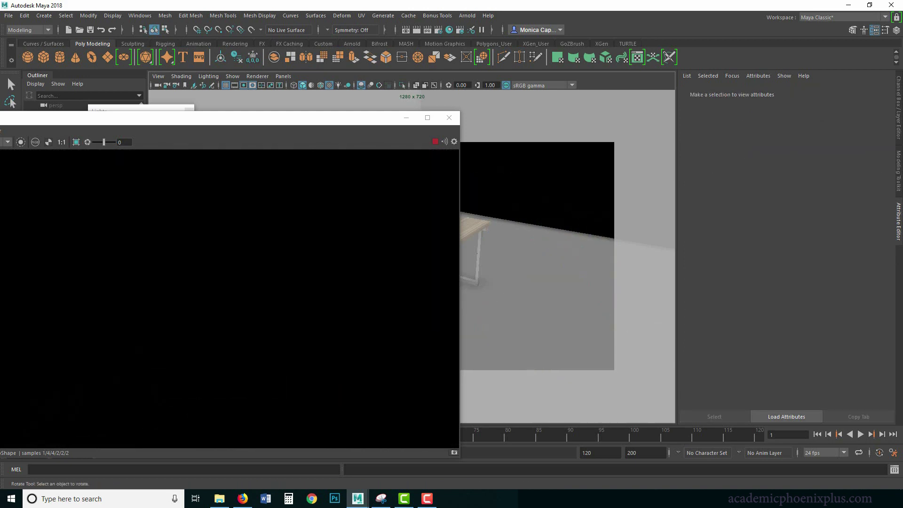
{"action": "left_click", "coordinate": [434, 141]}
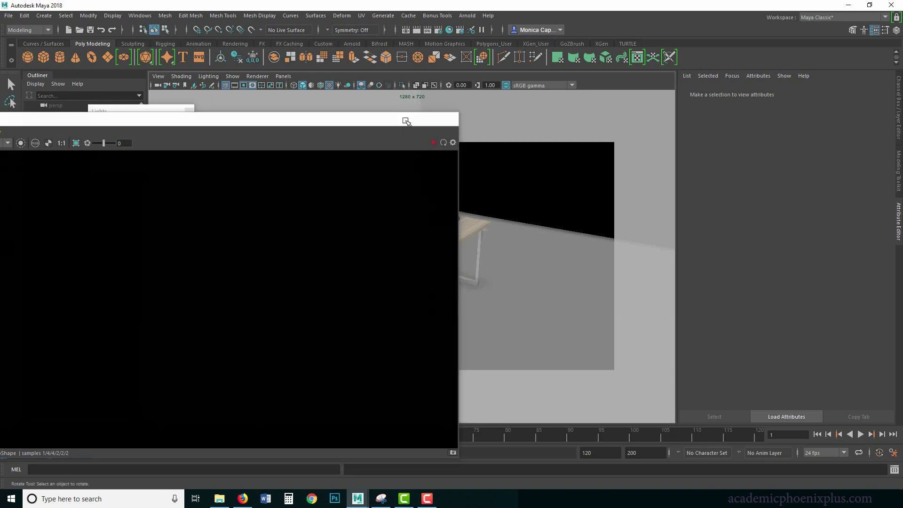
{"action": "left_click", "coordinate": [406, 117]}
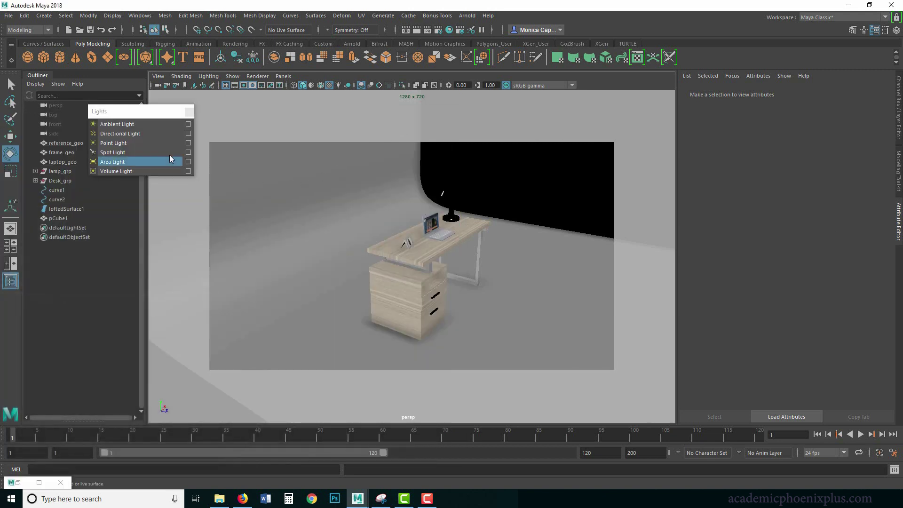
Create an area light in the desk scene and activate the Move tool on it.
{"action": "left_click", "coordinate": [127, 163]}
{"action": "key", "text": "w"}
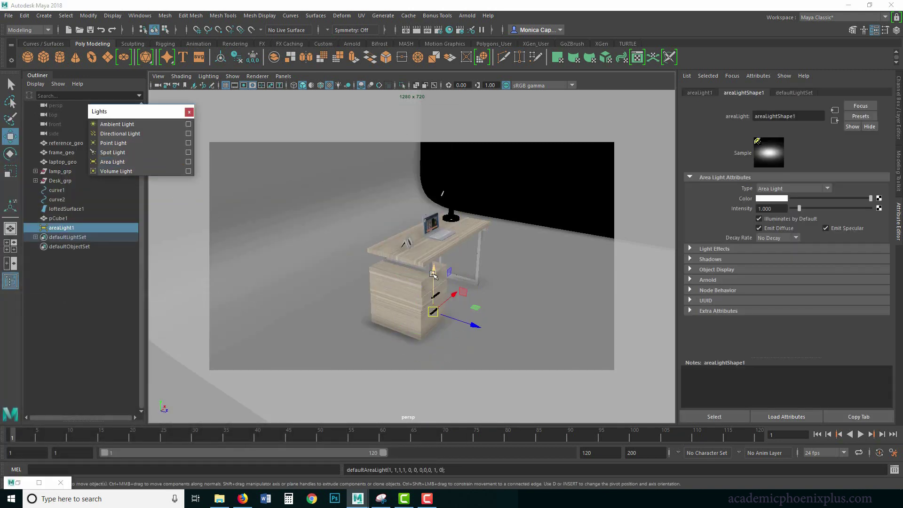
Raise the Maya area light above the desk, and create and reposition an Arnold area light beside it.
{"action": "left_click_drag", "start_coordinate": [433, 198], "coordinate": [414, 122]}
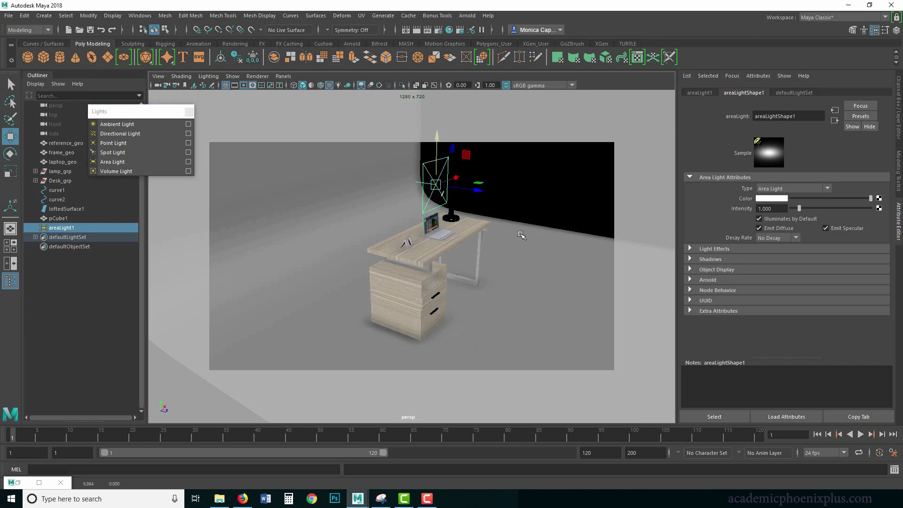
{"action": "left_click", "coordinate": [467, 15]}
{"action": "mouse_move", "coordinate": [508, 62]}
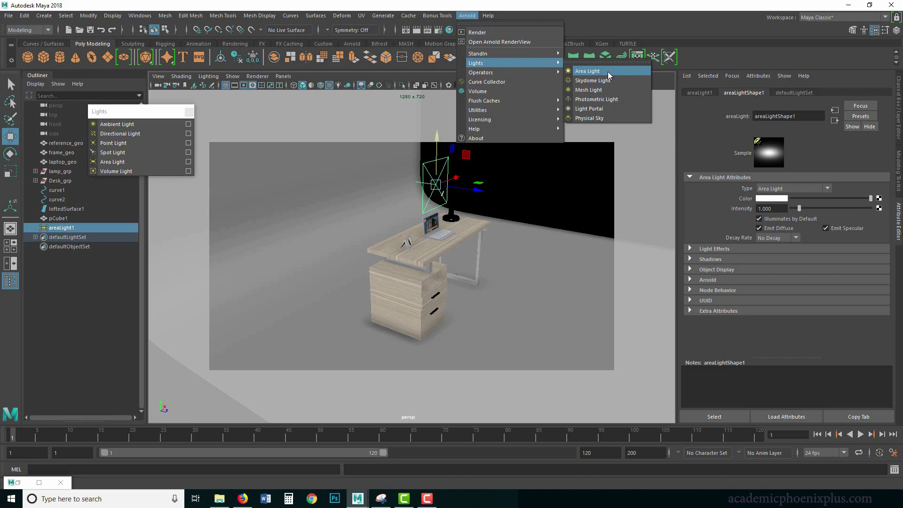
{"action": "left_click", "coordinate": [607, 72]}
{"action": "left_click_drag", "start_coordinate": [432, 283], "coordinate": [470, 215]}
Enlarge the Maya area light and compare its attributes with those of the Arnold area light.
{"action": "key", "text": "r"}
{"action": "left_click", "coordinate": [436, 187]}
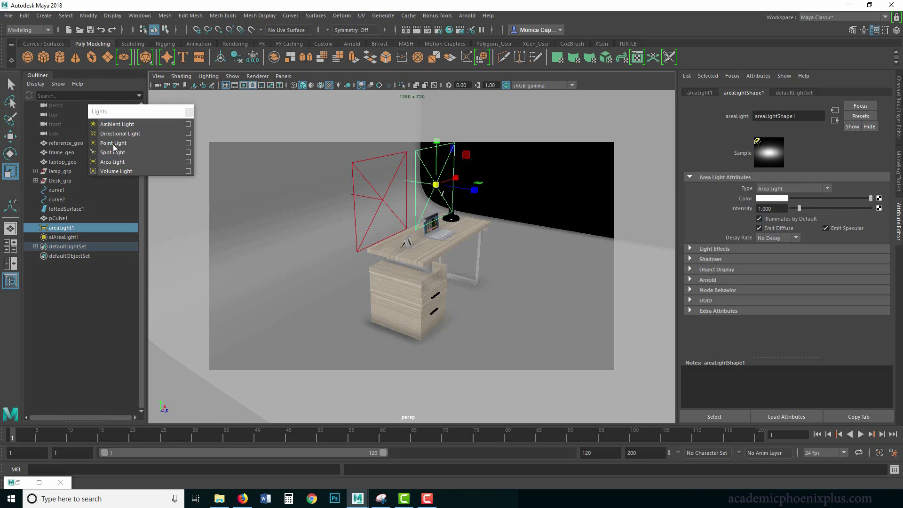
{"action": "left_click", "coordinate": [385, 202]}
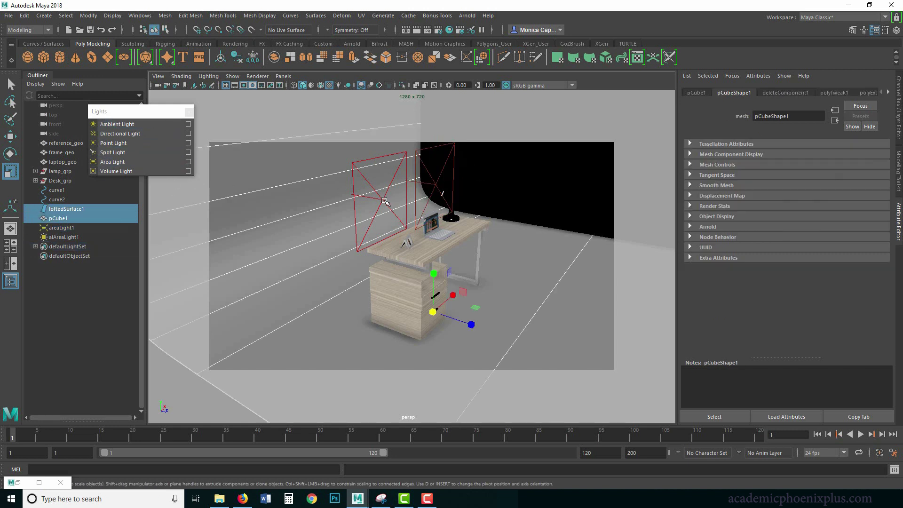
{"action": "left_click", "coordinate": [382, 202]}
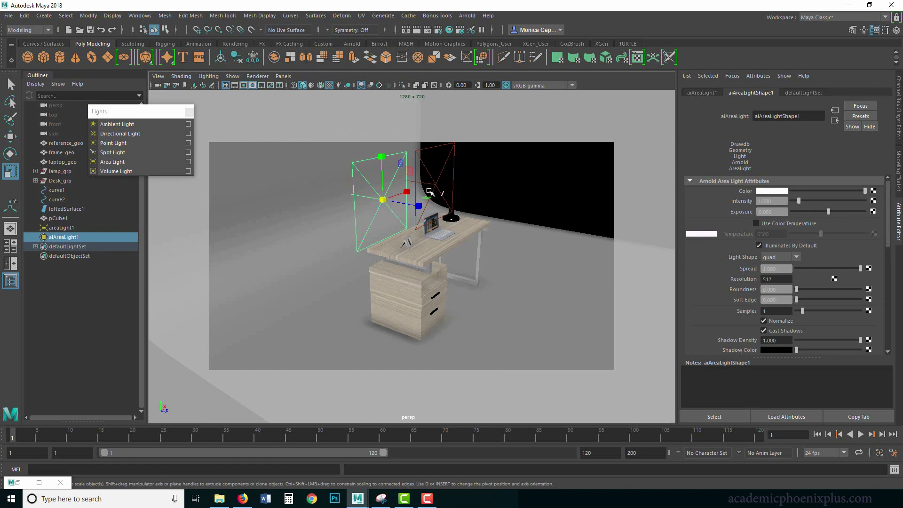
{"action": "left_click", "coordinate": [435, 184]}
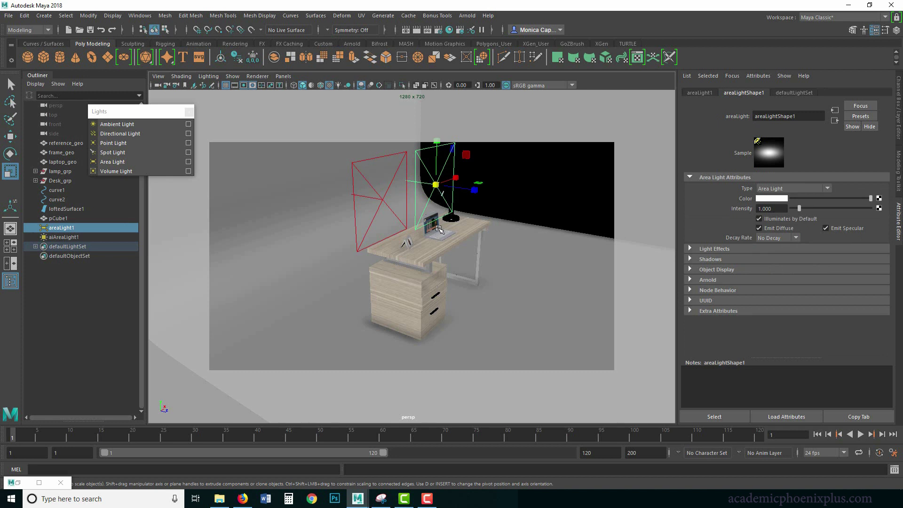
Delete the Maya area light and move the Arnold area light past the lamp end of the desk, with the Arnold render view restored.
{"action": "key", "text": "Delete"}
{"action": "left_click", "coordinate": [382, 199]}
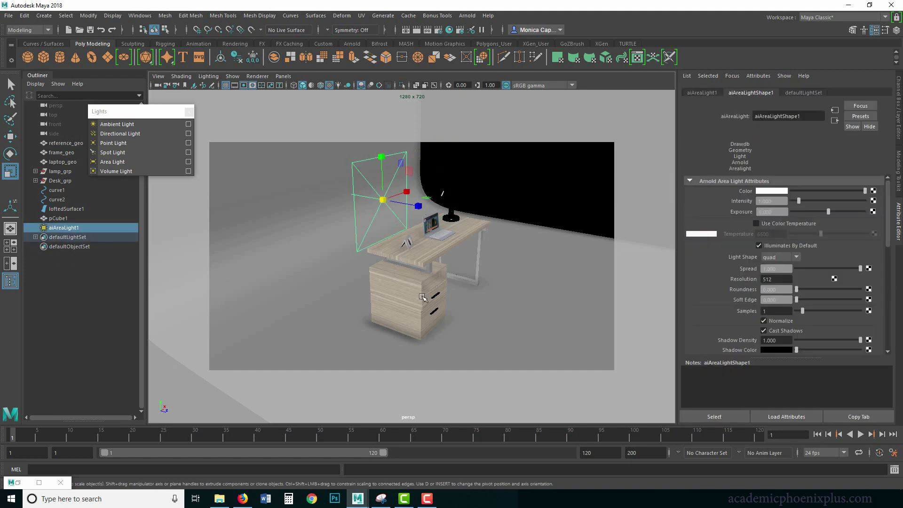
{"action": "key", "text": "w"}
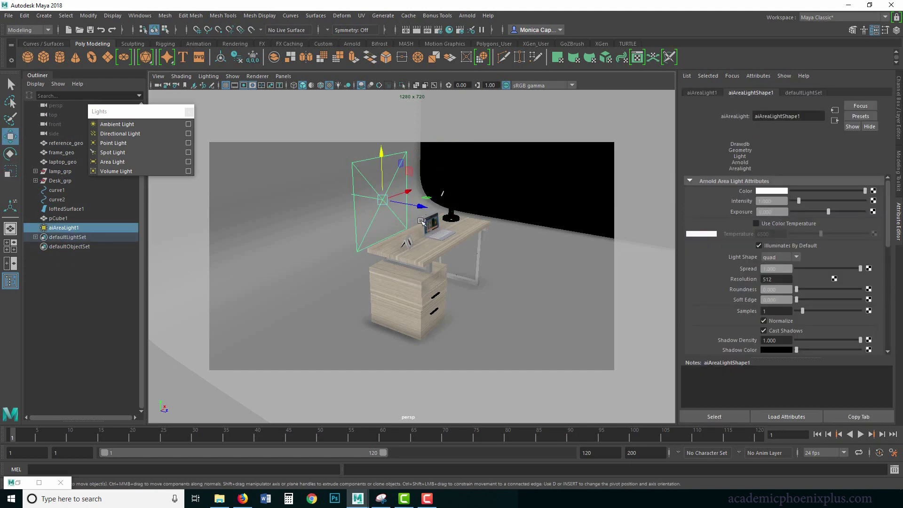
{"action": "left_click_drag", "start_coordinate": [382, 200], "coordinate": [565, 232]}
{"action": "left_click", "coordinate": [19, 482]}
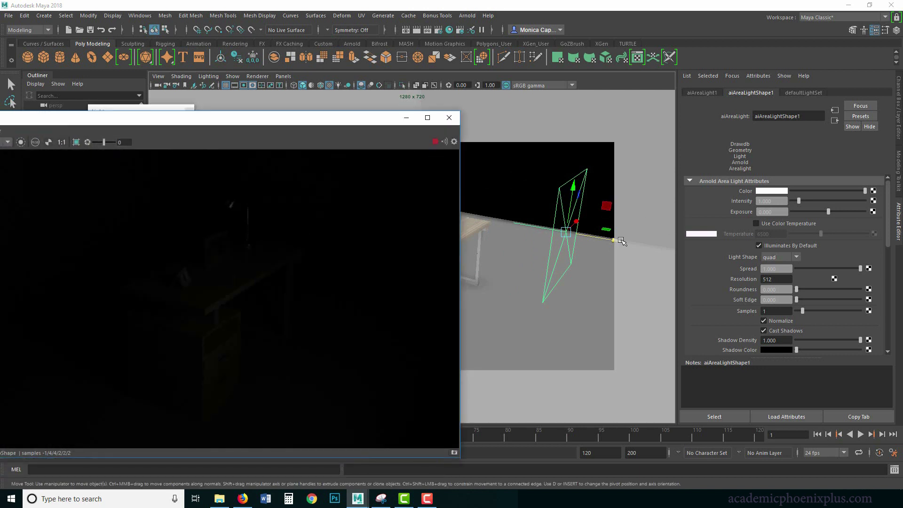
{"action": "left_click_drag", "start_coordinate": [560, 197], "coordinate": [519, 183]}
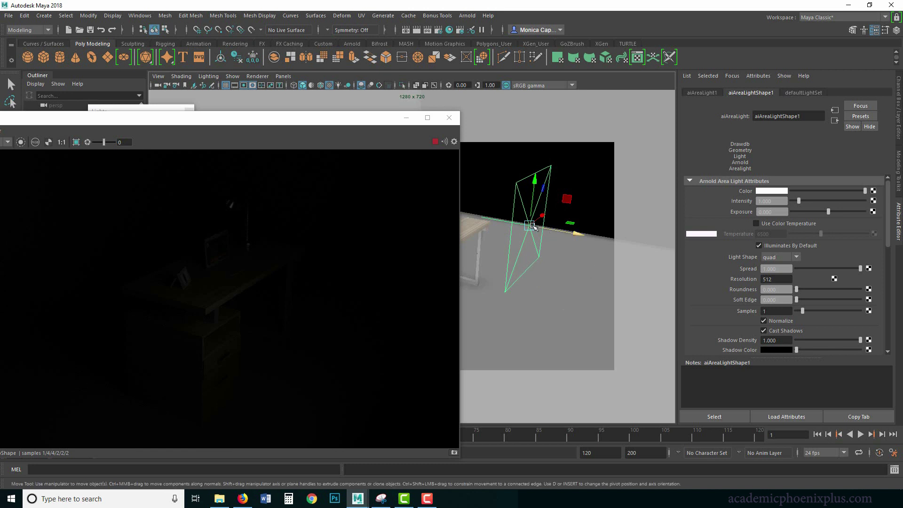
Scale up the Arnold area light and disable its Normalize option.
{"action": "key", "text": "r"}
{"action": "left_click_drag", "start_coordinate": [530, 226], "coordinate": [584, 327]}
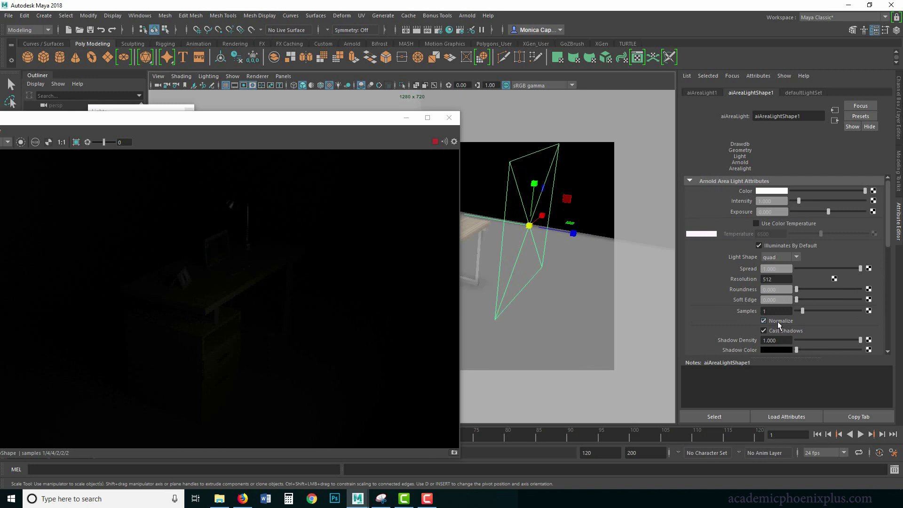
{"action": "left_click", "coordinate": [777, 321]}
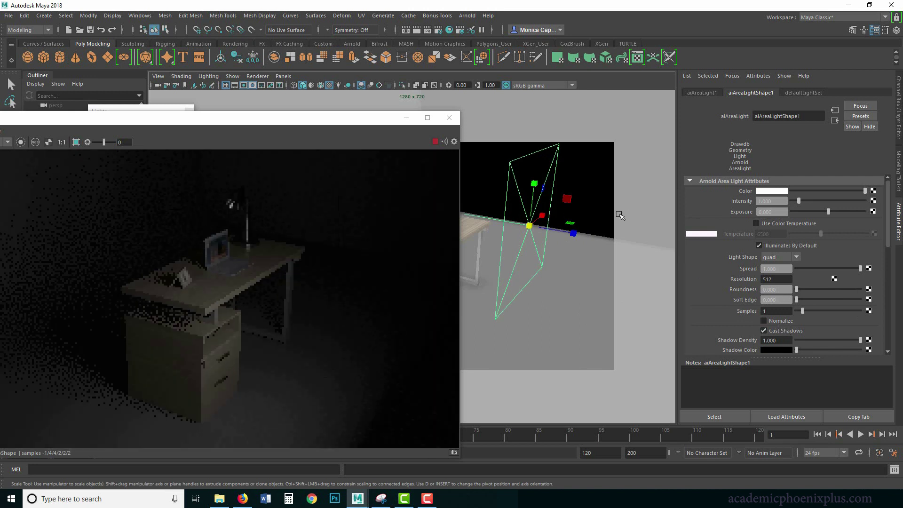
{"action": "left_click_drag", "start_coordinate": [573, 234], "coordinate": [542, 232]}
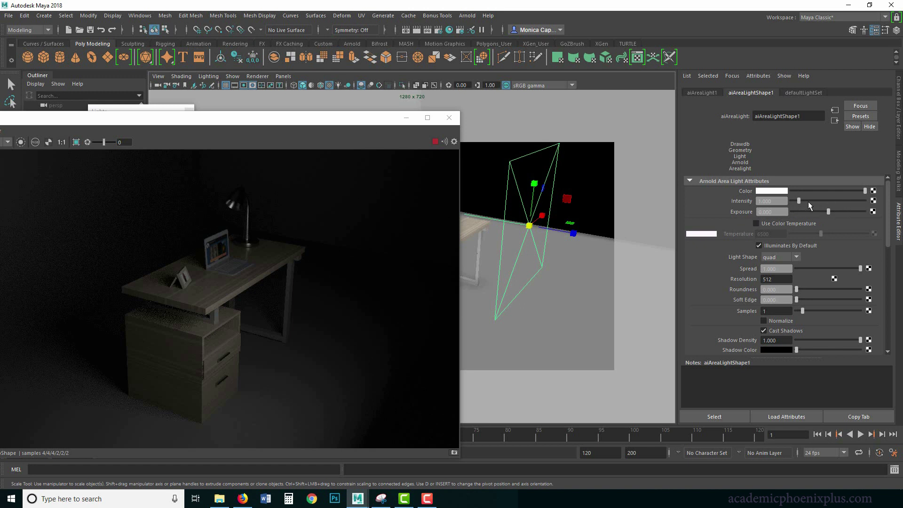
Increase the Arnold area light's intensity and exposure, and enable a color temperature of 9522.
{"action": "left_click_drag", "start_coordinate": [802, 202], "coordinate": [836, 234]}
{"action": "left_click", "coordinate": [795, 225]}
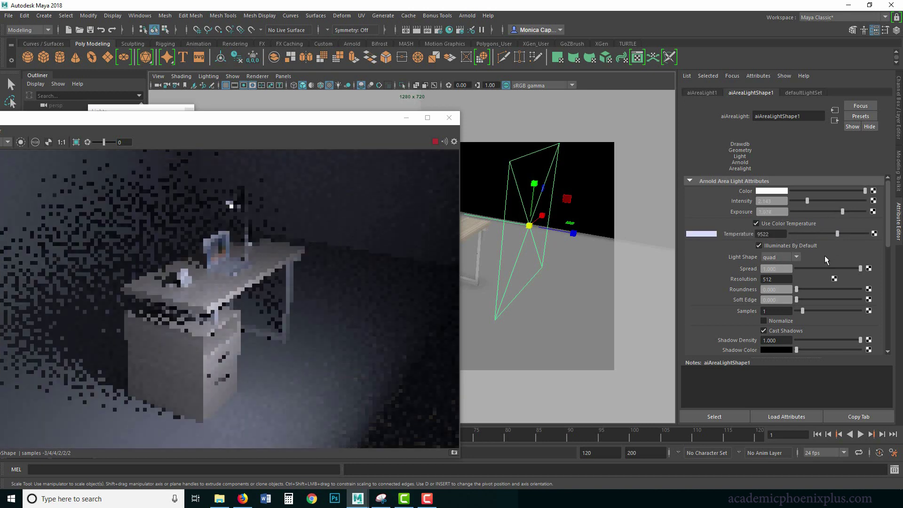
Change the area light's shape to cylinder, then shrink the light and reposition it beside the desk.
{"action": "left_click", "coordinate": [799, 258]}
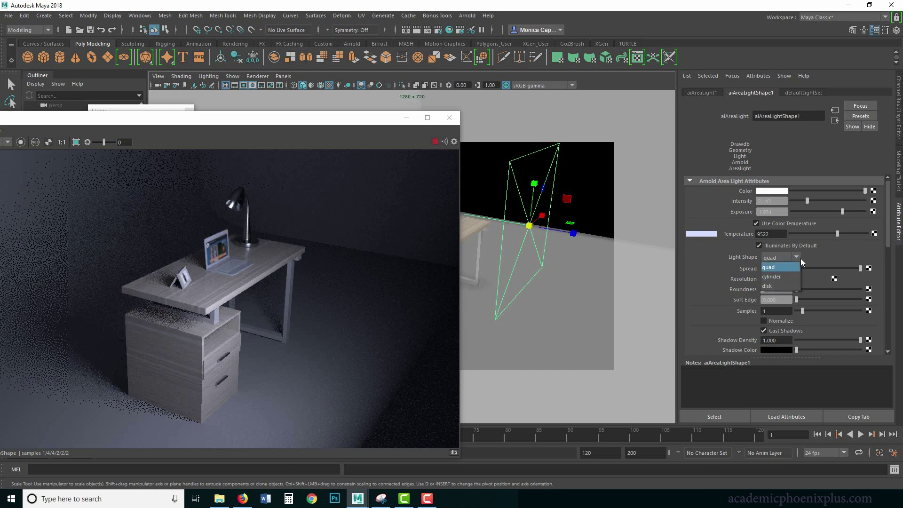
{"action": "left_click", "coordinate": [784, 277]}
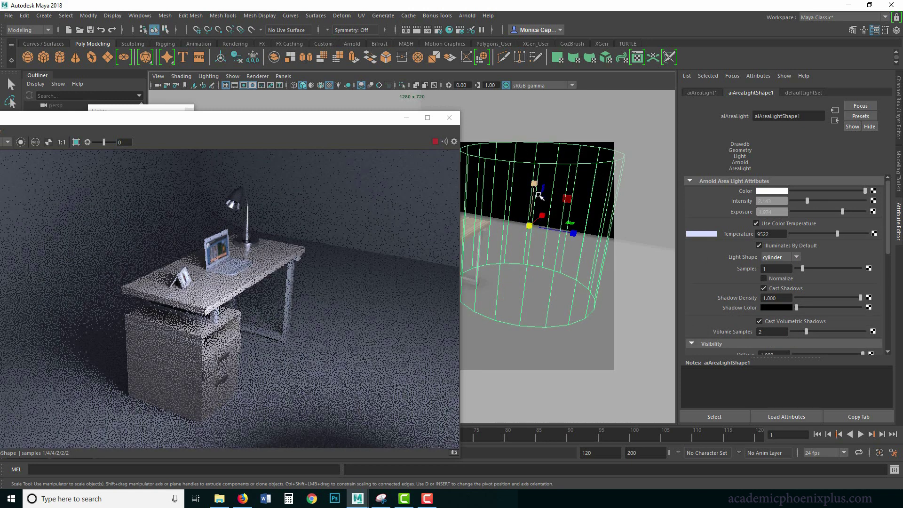
{"action": "left_click_drag", "start_coordinate": [544, 202], "coordinate": [553, 217]}
{"action": "key", "text": "w"}
{"action": "left_click_drag", "start_coordinate": [534, 184], "coordinate": [543, 256]}
{"action": "left_click_drag", "start_coordinate": [543, 256], "coordinate": [574, 244]}
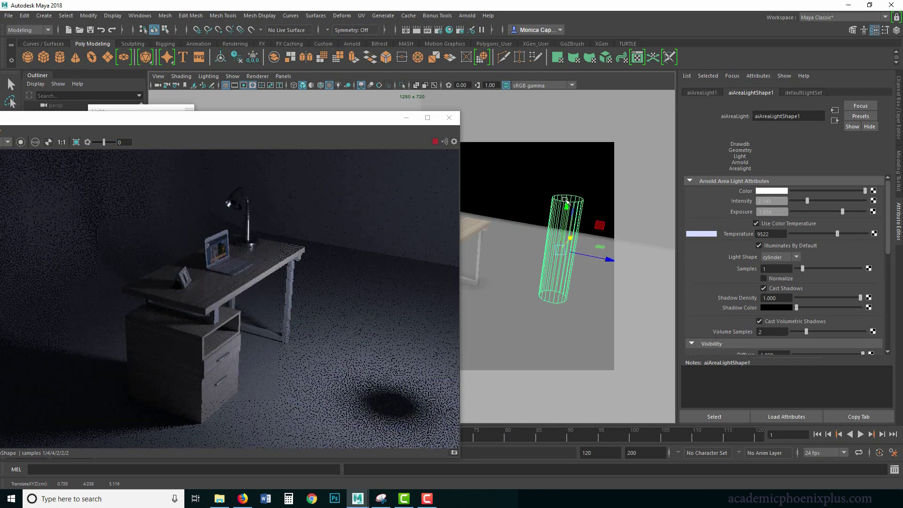
Try the disk light shape on the Arnold area light and switch its shape back to quad.
{"action": "left_click", "coordinate": [791, 256]}
{"action": "left_click", "coordinate": [776, 282]}
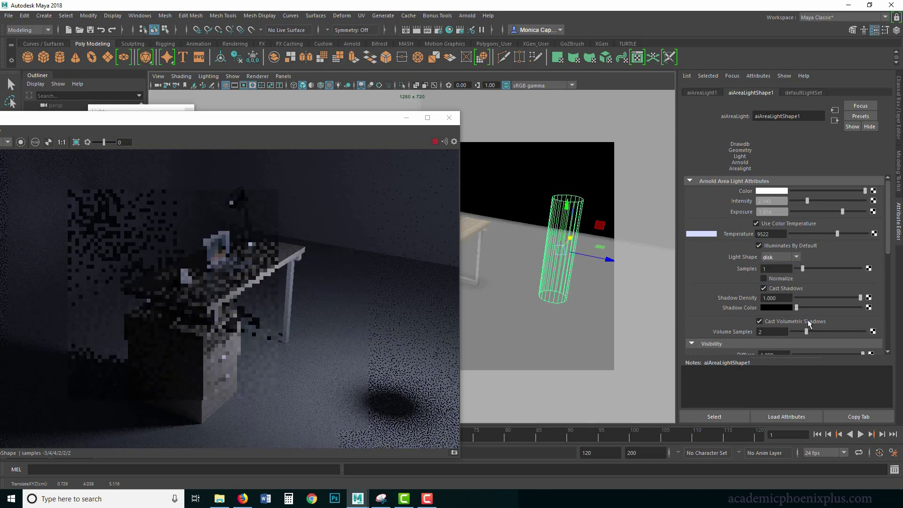
{"action": "left_click", "coordinate": [785, 258]}
{"action": "left_click", "coordinate": [778, 266]}
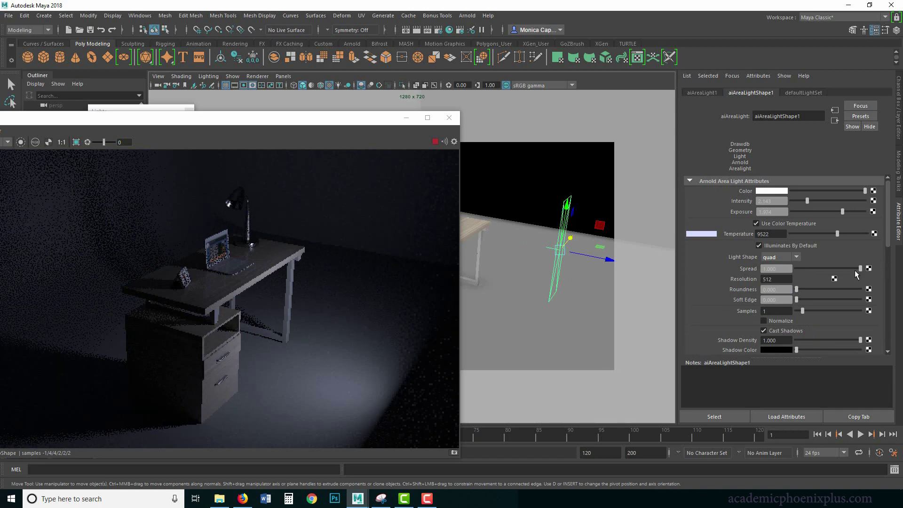
Test the area light's spread at 0 and at an intermediate value, and return it to 1.
{"action": "left_click_drag", "start_coordinate": [860, 268], "coordinate": [859, 269]}
{"action": "left_click", "coordinate": [795, 269]}
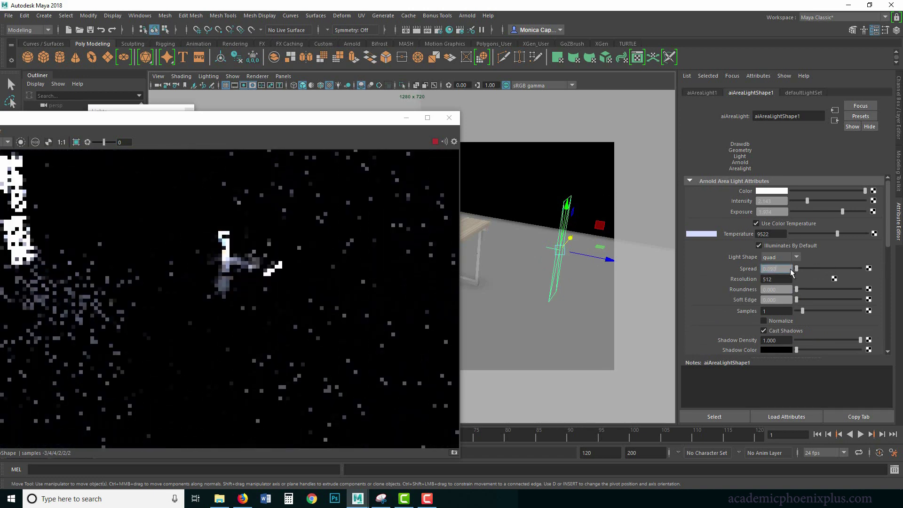
{"action": "left_click_drag", "start_coordinate": [792, 271], "coordinate": [816, 264]}
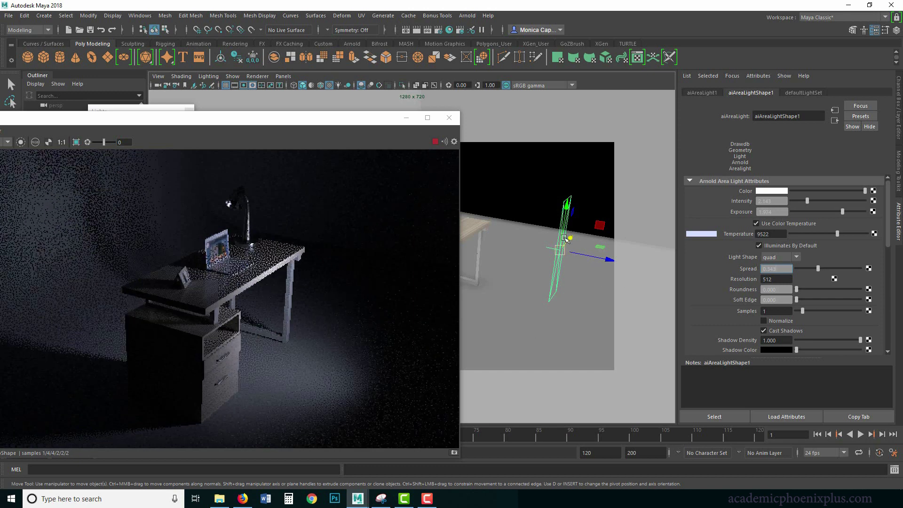
{"action": "left_click_drag", "start_coordinate": [818, 268], "coordinate": [871, 267]}
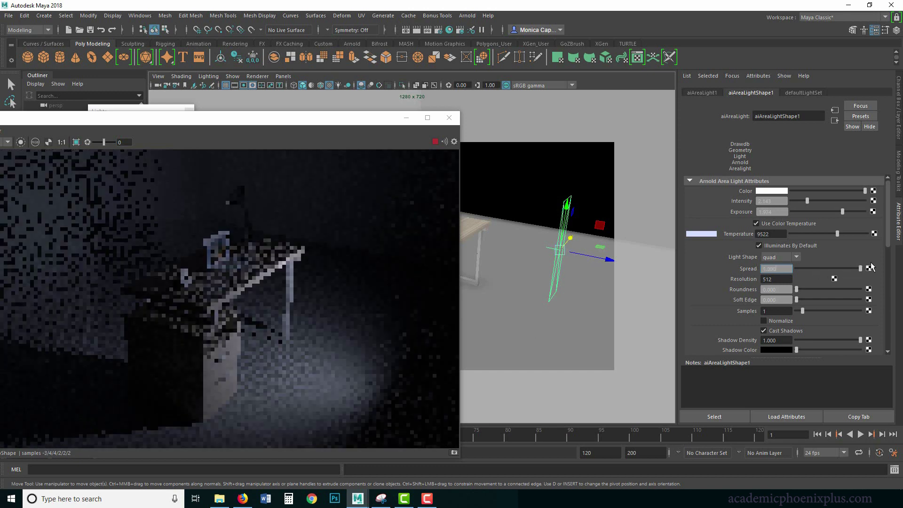
Scale the area light up slightly and set its resolution to 1024.
{"action": "key", "text": "r"}
{"action": "double_click", "coordinate": [776, 279]}
{"action": "type", "text": "102"}
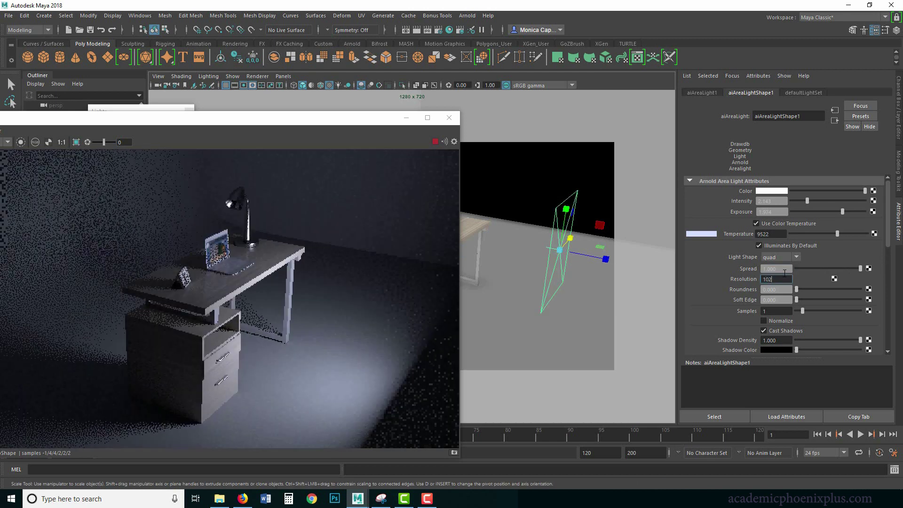
{"action": "type", "text": "4"}
{"action": "key", "text": "Return"}
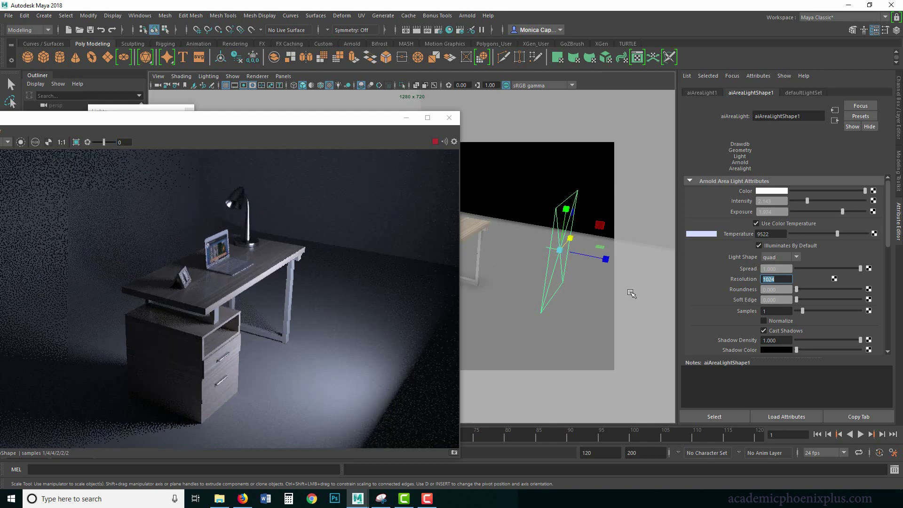
Set the Arnold area light's samples to 3.
{"action": "key", "text": "Tab"}
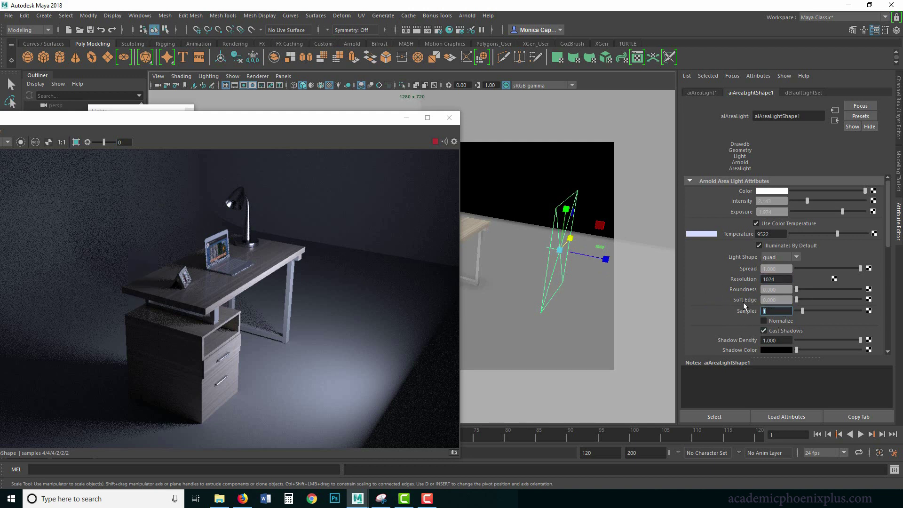
{"action": "type", "text": "3"}
{"action": "key", "text": "Return"}
Test the area light's roundness, return it to 0, and examine the light's shadow and visibility settings.
{"action": "left_click_drag", "start_coordinate": [797, 289], "coordinate": [805, 289]}
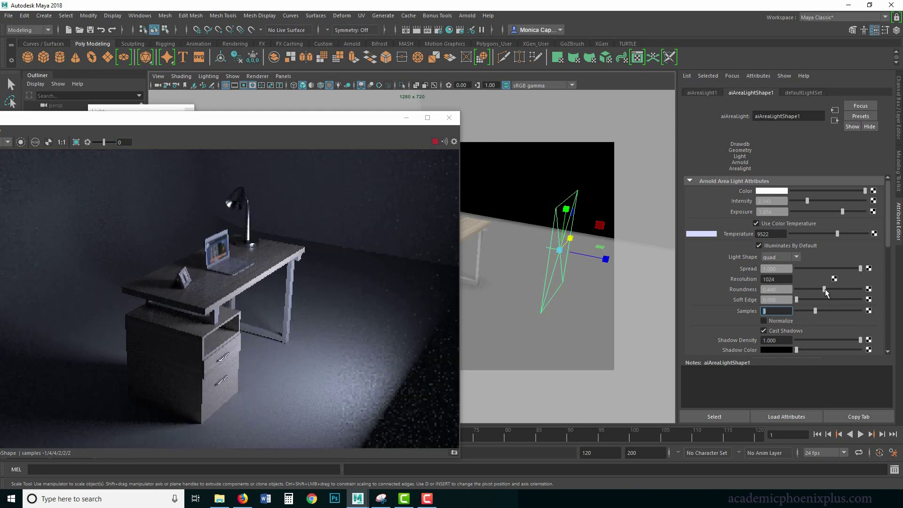
{"action": "left_click_drag", "start_coordinate": [823, 290], "coordinate": [770, 296]}
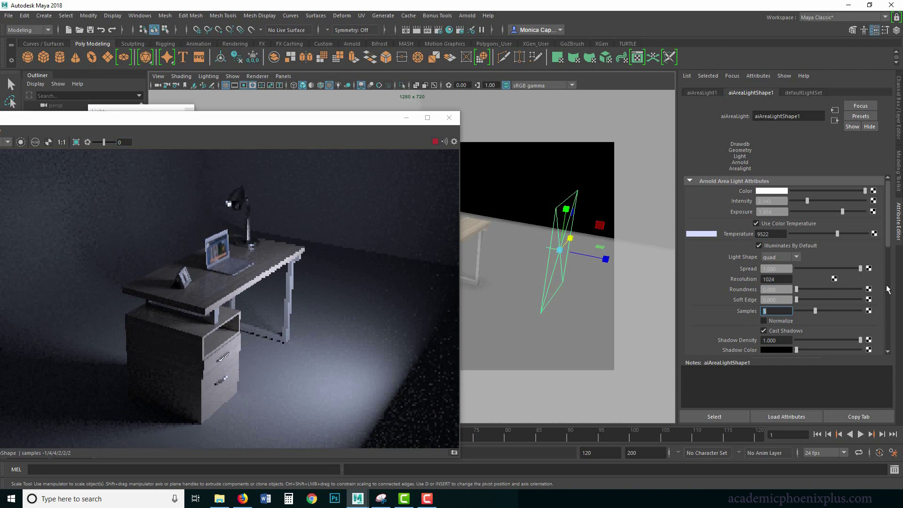
{"action": "scroll", "coordinate": [890, 253], "scroll_direction": "down", "scroll_amount": 5}
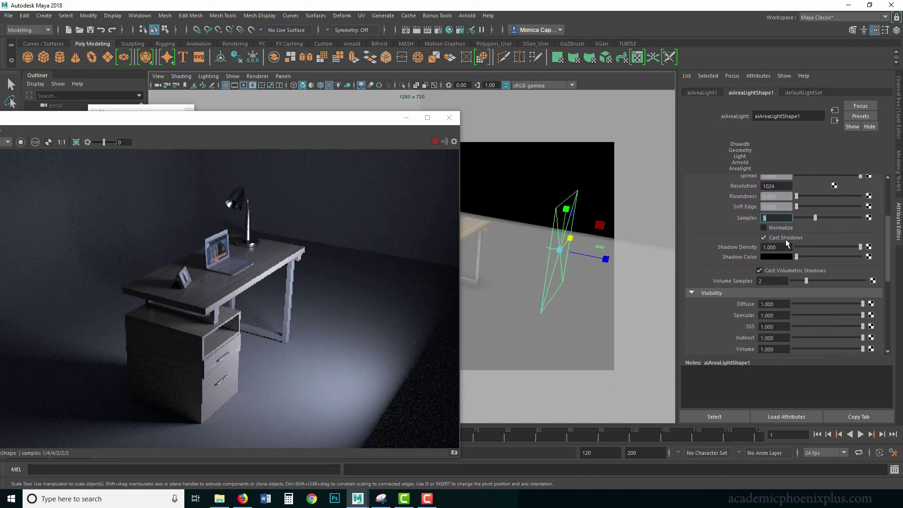
{"action": "key", "text": "Tab"}
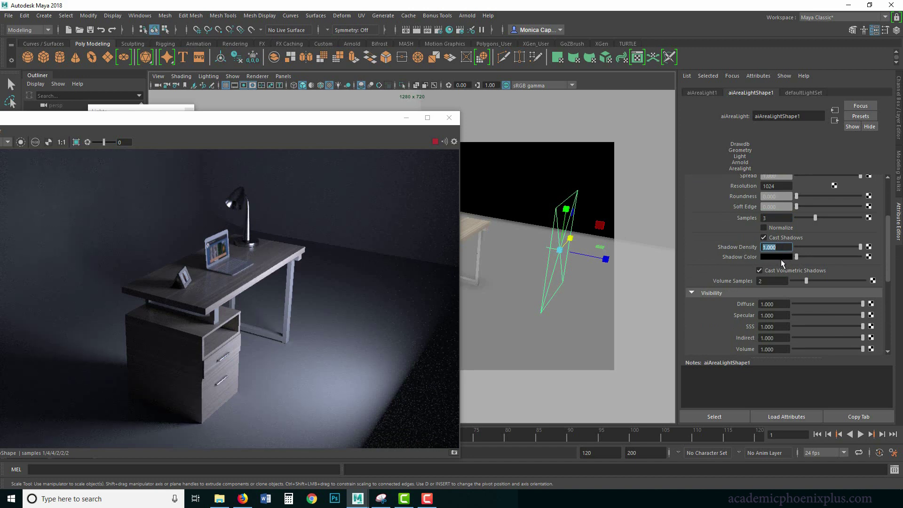
{"action": "scroll", "coordinate": [888, 261], "scroll_direction": "down", "scroll_amount": 3}
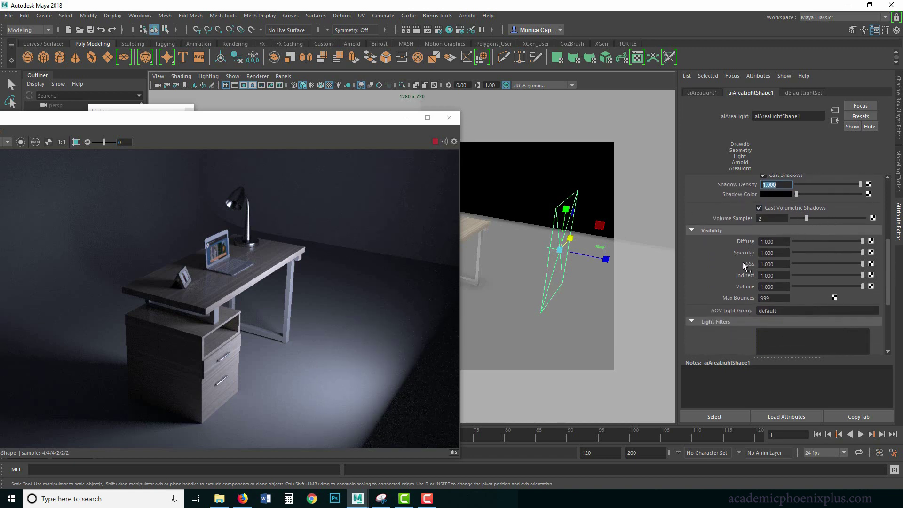
{"action": "scroll", "coordinate": [892, 273], "scroll_direction": "up", "scroll_amount": 7}
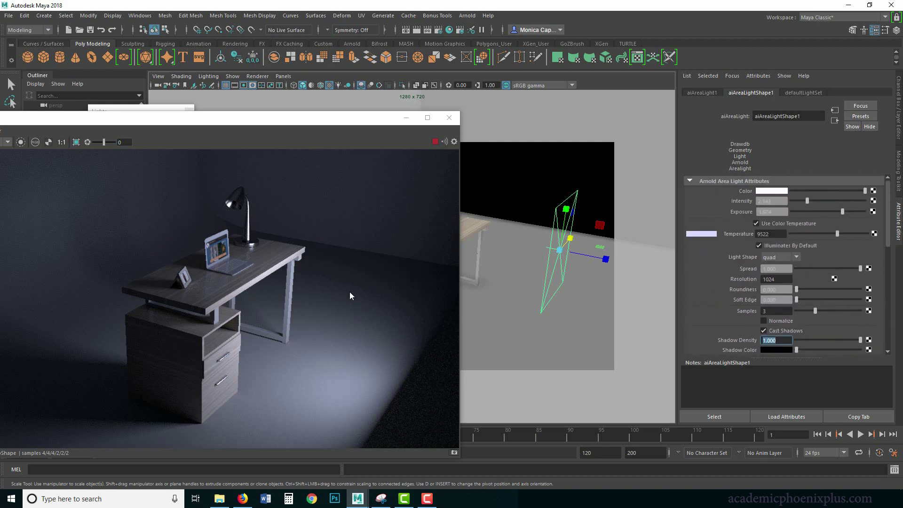
Minimize the Arnold render view and delete the Arnold area light from the scene.
{"action": "left_click", "coordinate": [407, 117]}
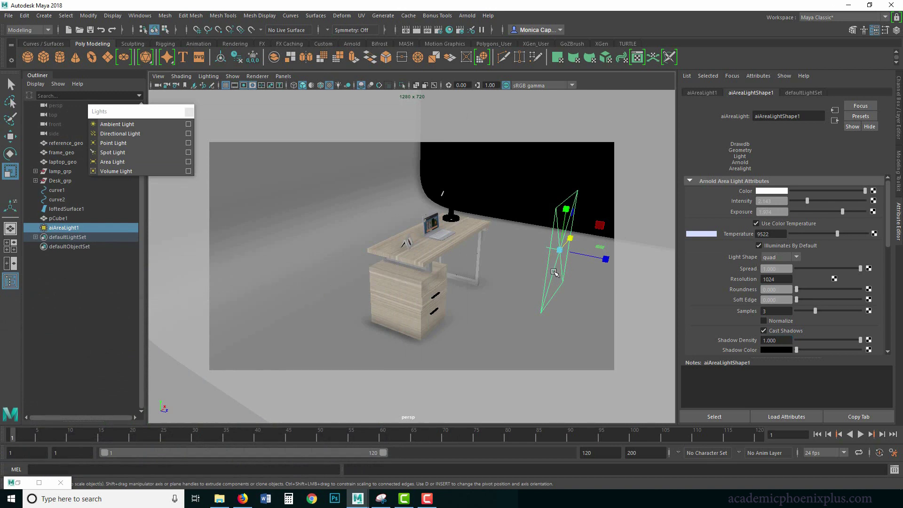
{"action": "key", "text": "Delete"}
Create a volume light, move it up and beside the desk, and scale its sphere to about the desk's height.
{"action": "left_click", "coordinate": [117, 171]}
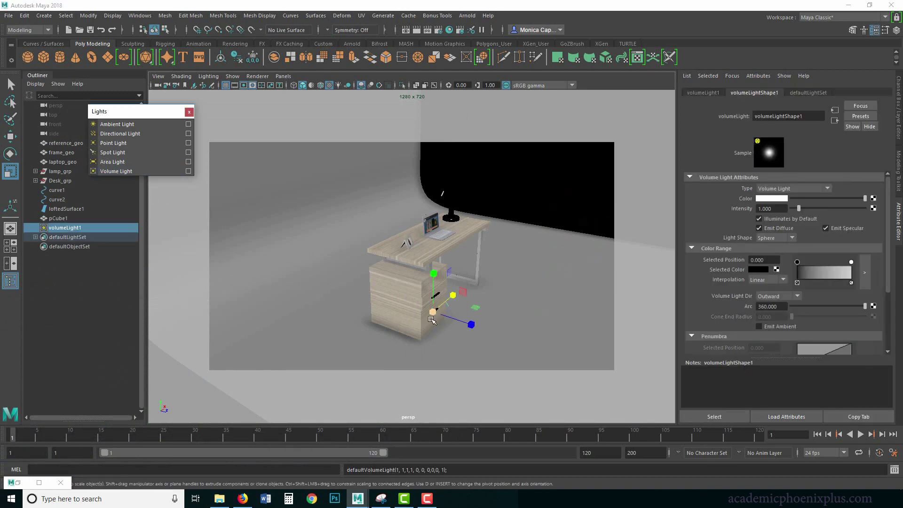
{"action": "key", "text": "w"}
{"action": "left_click_drag", "start_coordinate": [472, 326], "coordinate": [546, 347]}
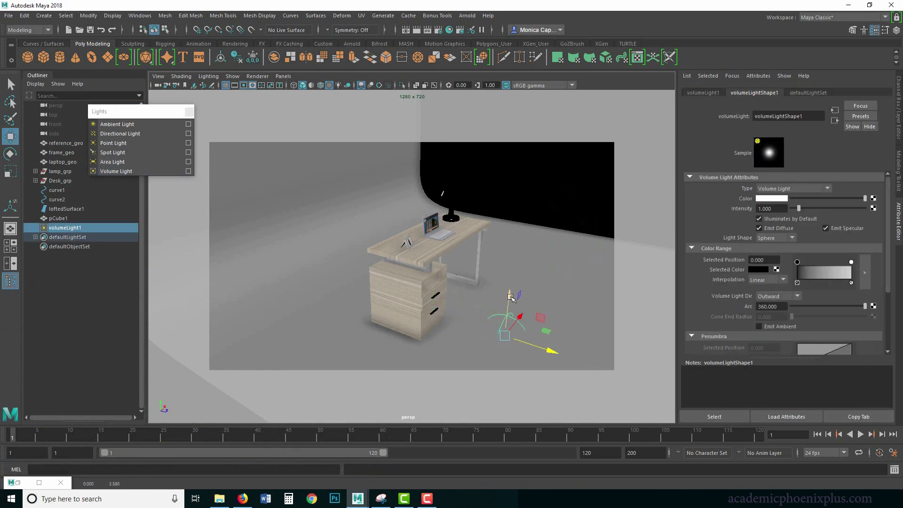
{"action": "left_click_drag", "start_coordinate": [511, 297], "coordinate": [517, 212]}
{"action": "key", "text": "r"}
{"action": "left_click_drag", "start_coordinate": [517, 243], "coordinate": [648, 247]}
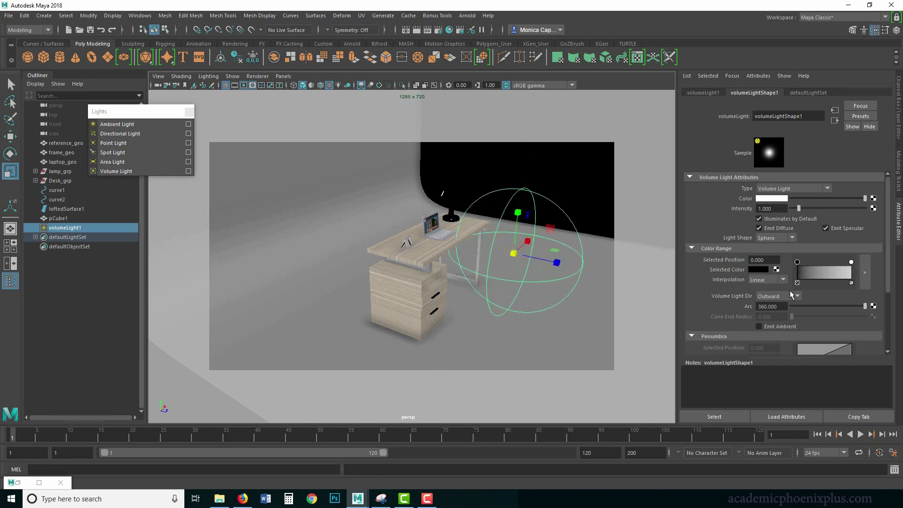
Colour the volume light's colour range stops blue and magenta, placing blue at position 0.530 and magenta at 0.661.
{"action": "left_click", "coordinate": [764, 272]}
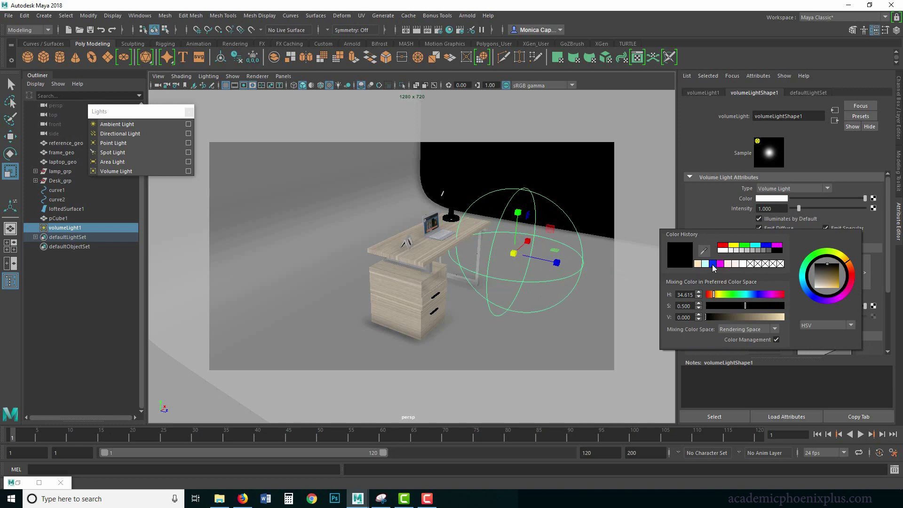
{"action": "left_click", "coordinate": [713, 263]}
{"action": "left_click", "coordinate": [851, 262]}
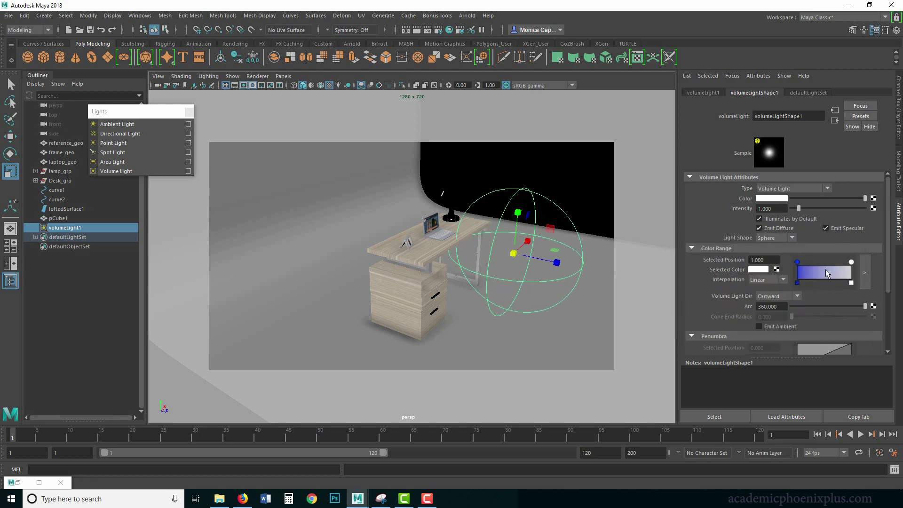
{"action": "left_click", "coordinate": [758, 270]}
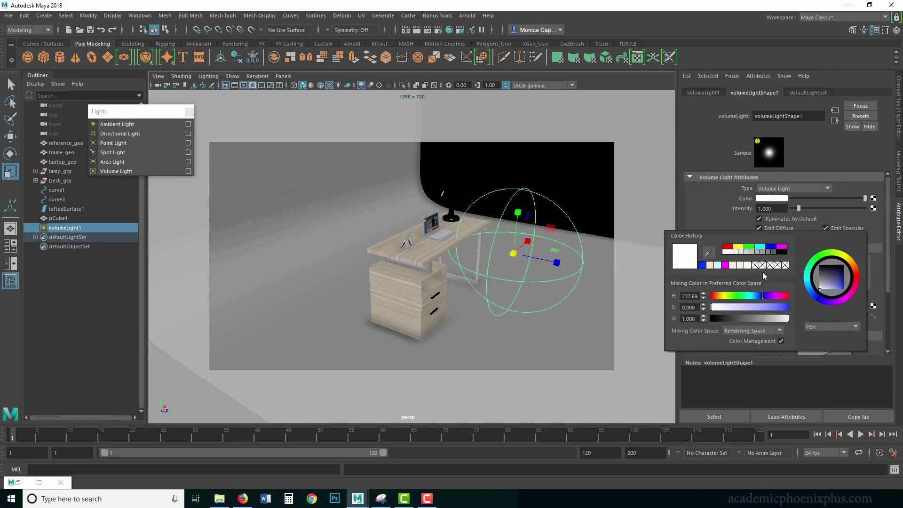
{"action": "left_click", "coordinate": [725, 266]}
{"action": "left_click", "coordinate": [826, 262]}
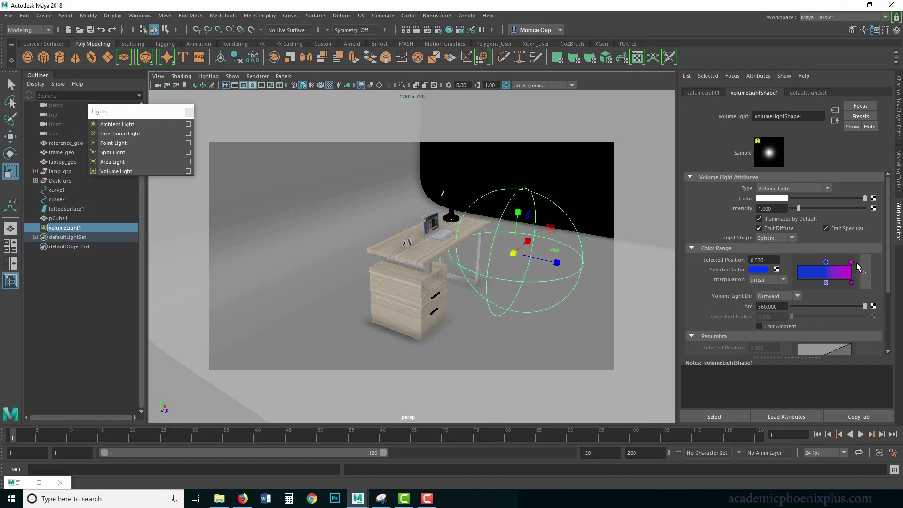
{"action": "left_click_drag", "start_coordinate": [851, 261], "coordinate": [833, 266]}
Lower the volume light so its sphere reaches into the floor, close the Arnold render view, and render the frame with Maya Software.
{"action": "key", "text": "w"}
{"action": "left_click_drag", "start_coordinate": [517, 214], "coordinate": [514, 244]}
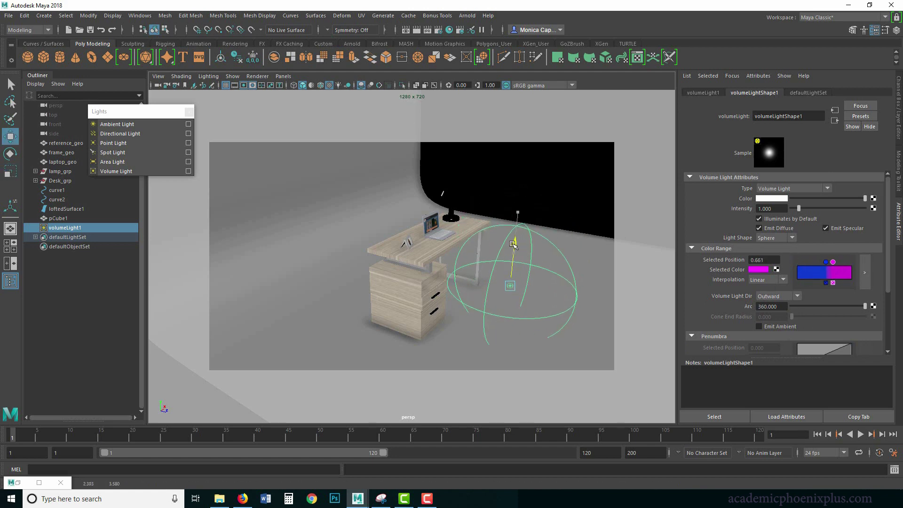
{"action": "left_click", "coordinate": [16, 483]}
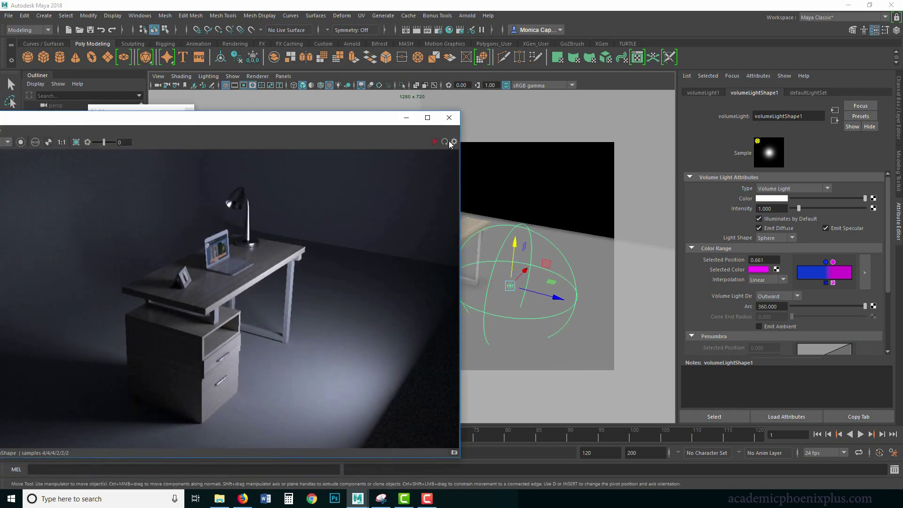
{"action": "left_click", "coordinate": [449, 118]}
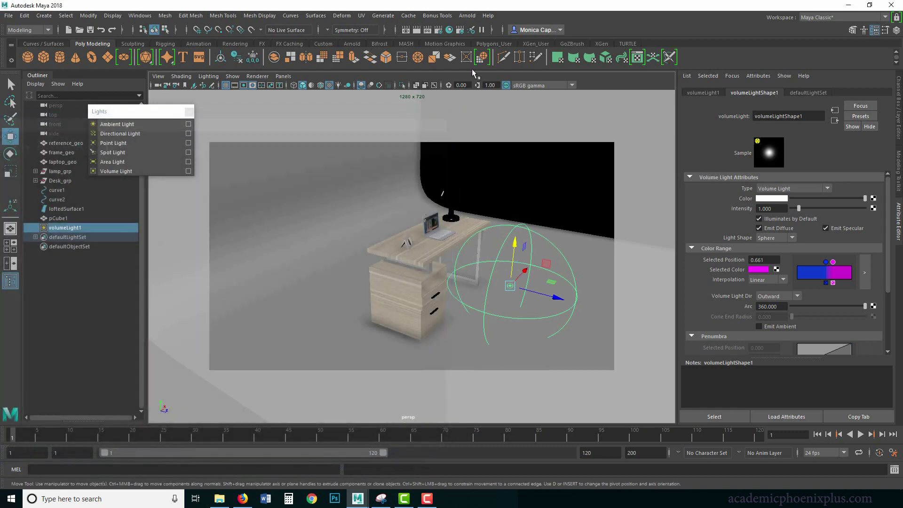
{"action": "left_click", "coordinate": [416, 30]}
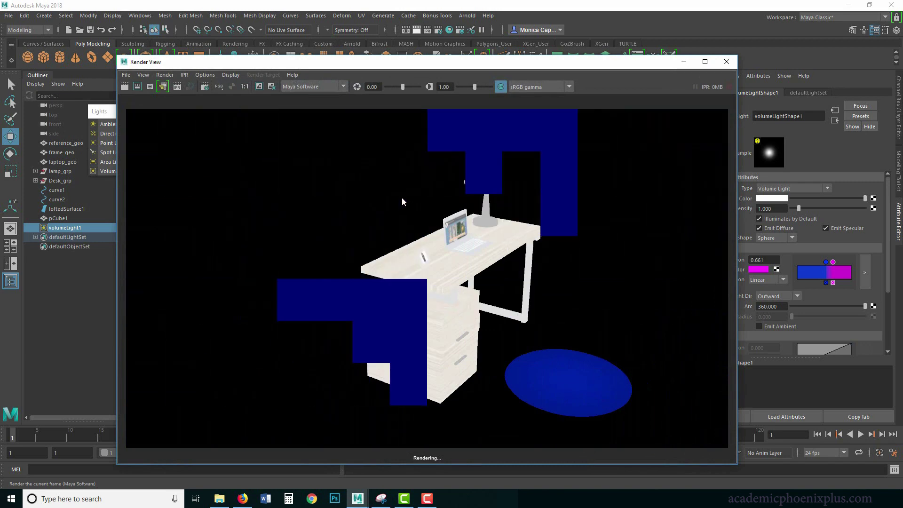
Spread the colour range stops apart, with blue at position 0.026 and magenta at 1.000, re-rendering after each change.
{"action": "left_click_drag", "start_coordinate": [825, 270], "coordinate": [798, 270]}
{"action": "left_click", "coordinate": [124, 87]}
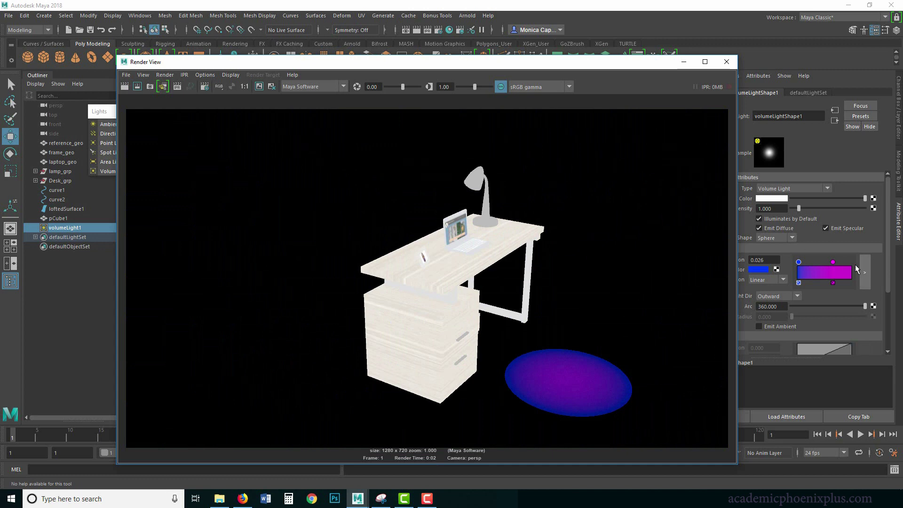
{"action": "left_click_drag", "start_coordinate": [833, 262], "coordinate": [852, 262]}
{"action": "left_click", "coordinate": [125, 86]}
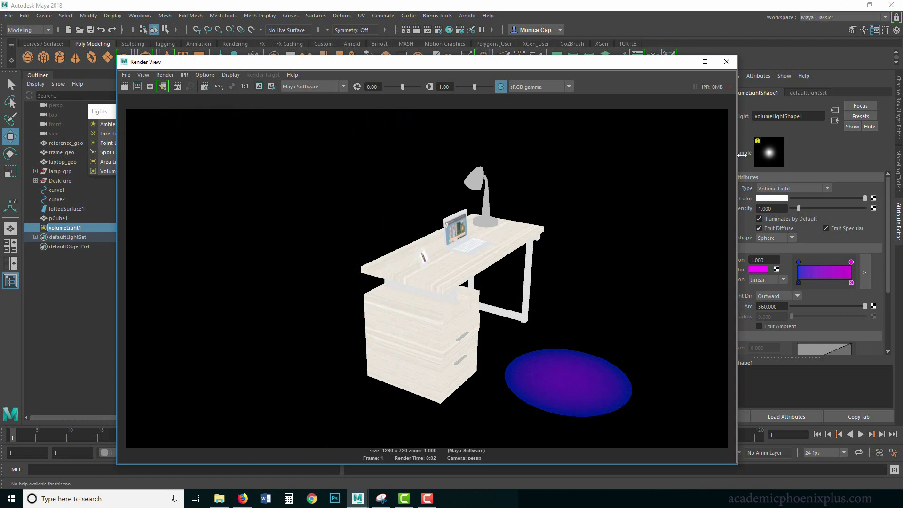
Close the render view and delete the volume light from the scene.
{"action": "left_click", "coordinate": [726, 62]}
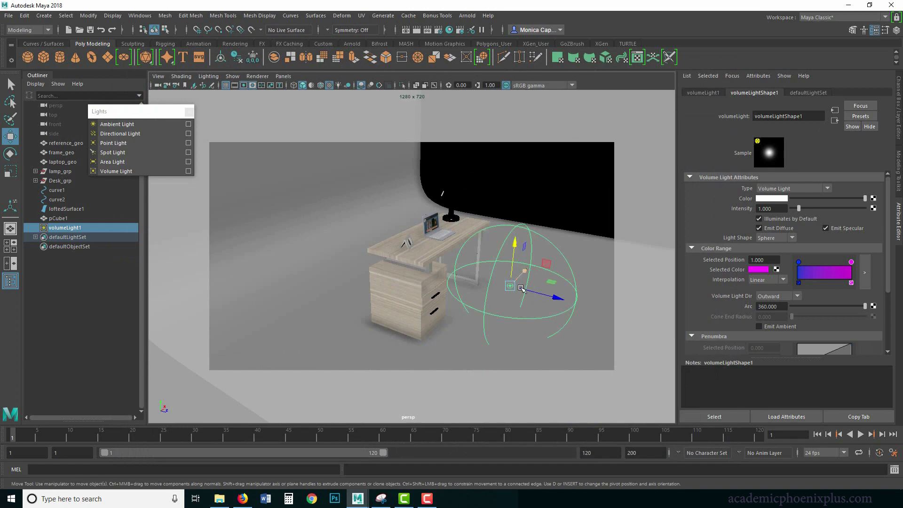
{"action": "key", "text": "Delete"}
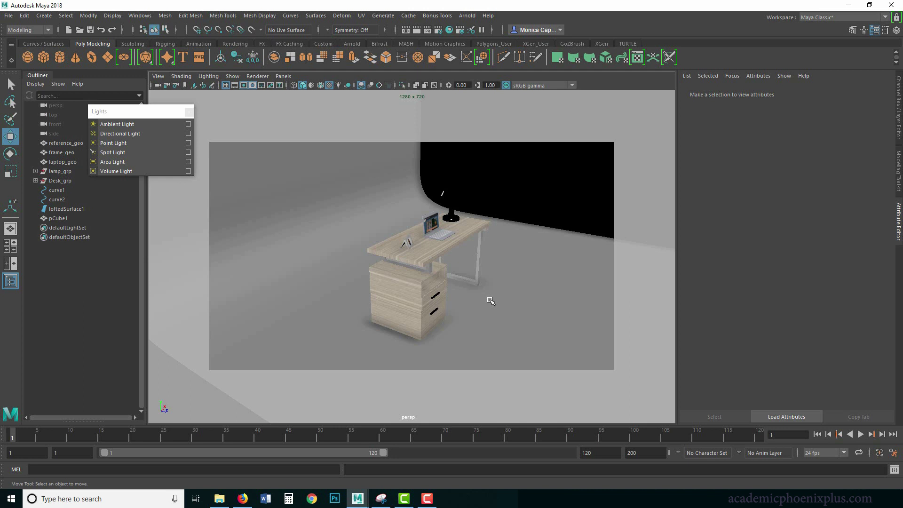
{"action": "left_click", "coordinate": [140, 125]}
{"action": "key", "text": "ctrl+z"}
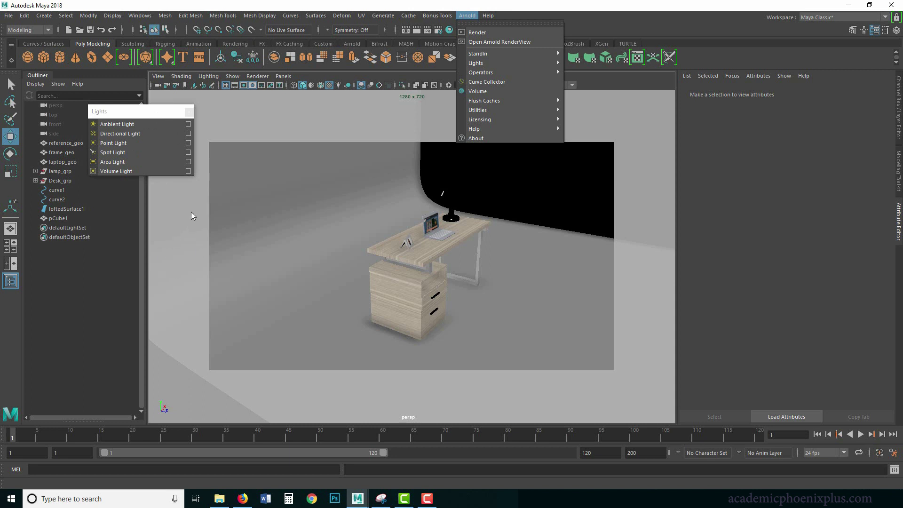
{"action": "left_click", "coordinate": [467, 16]}
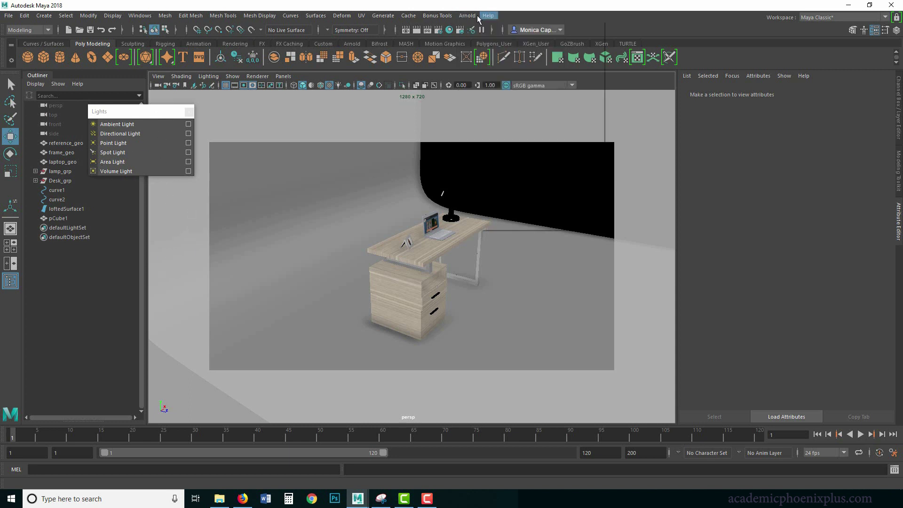
{"action": "left_click", "coordinate": [467, 16]}
{"action": "mouse_move", "coordinate": [524, 63]}
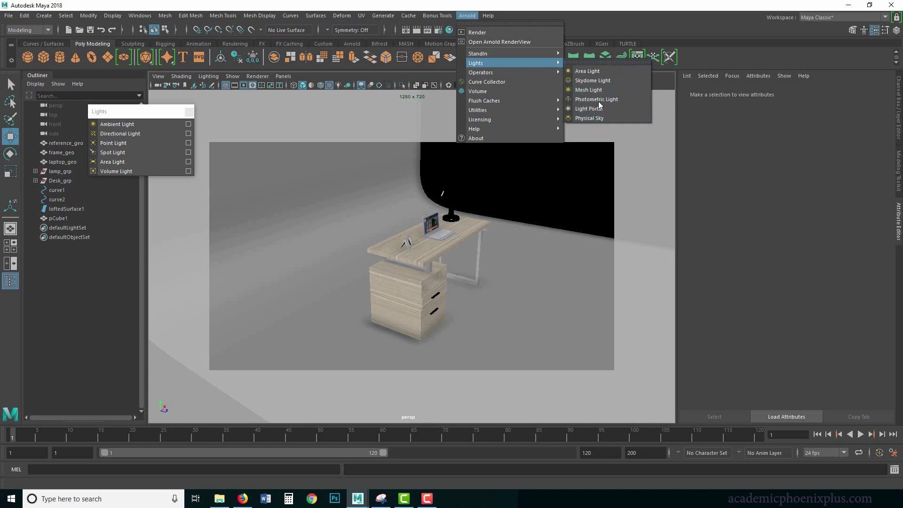
{"action": "left_click", "coordinate": [556, 6]}
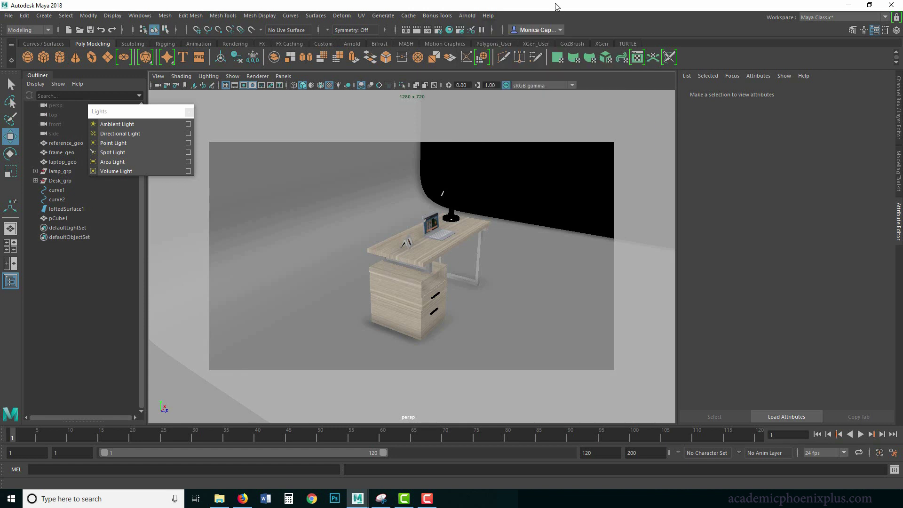